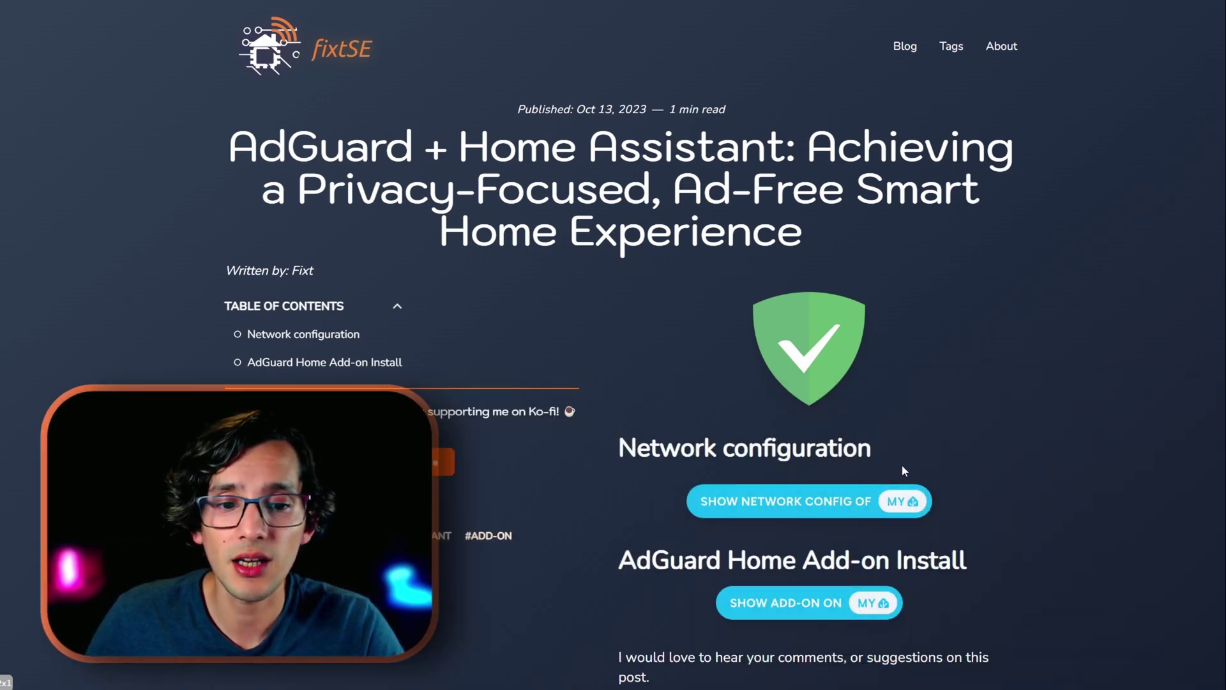
- Follow the blog post's 'Show network config of My Home Assistant' link
{"action": "left_click", "coordinate": [858, 509]}
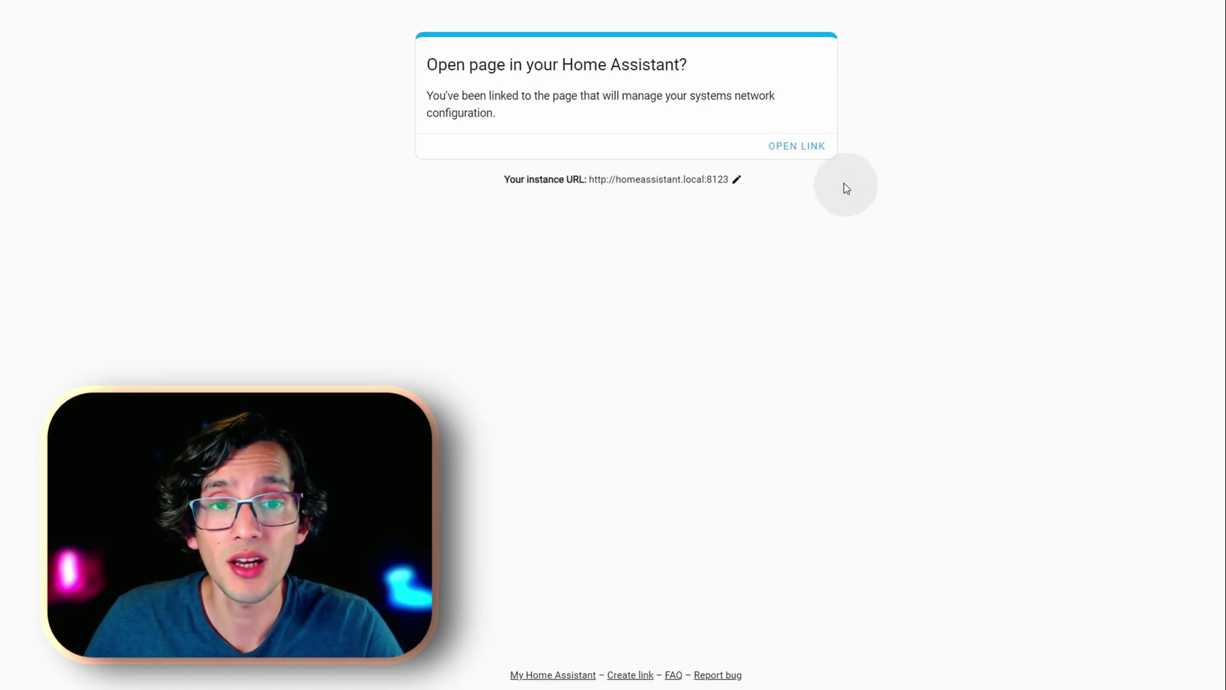
- Open Home Assistant's network settings and switch the IPv4 interface to Static
{"action": "left_click", "coordinate": [809, 148]}
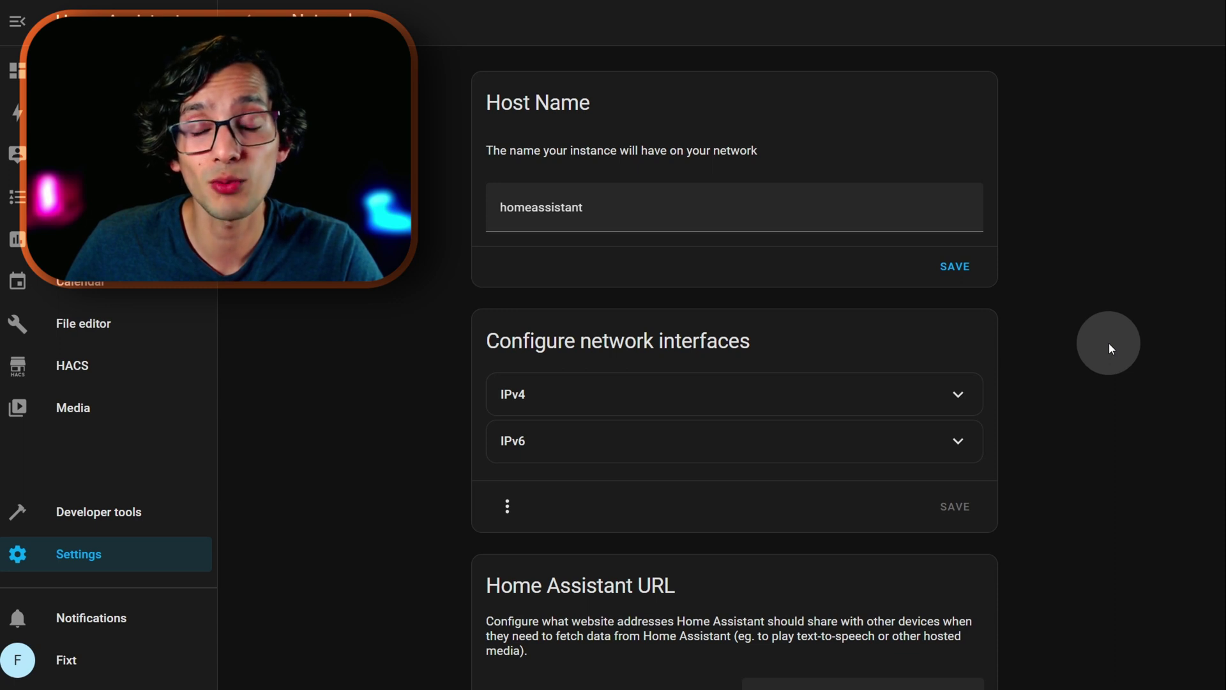
{"action": "left_click", "coordinate": [896, 400]}
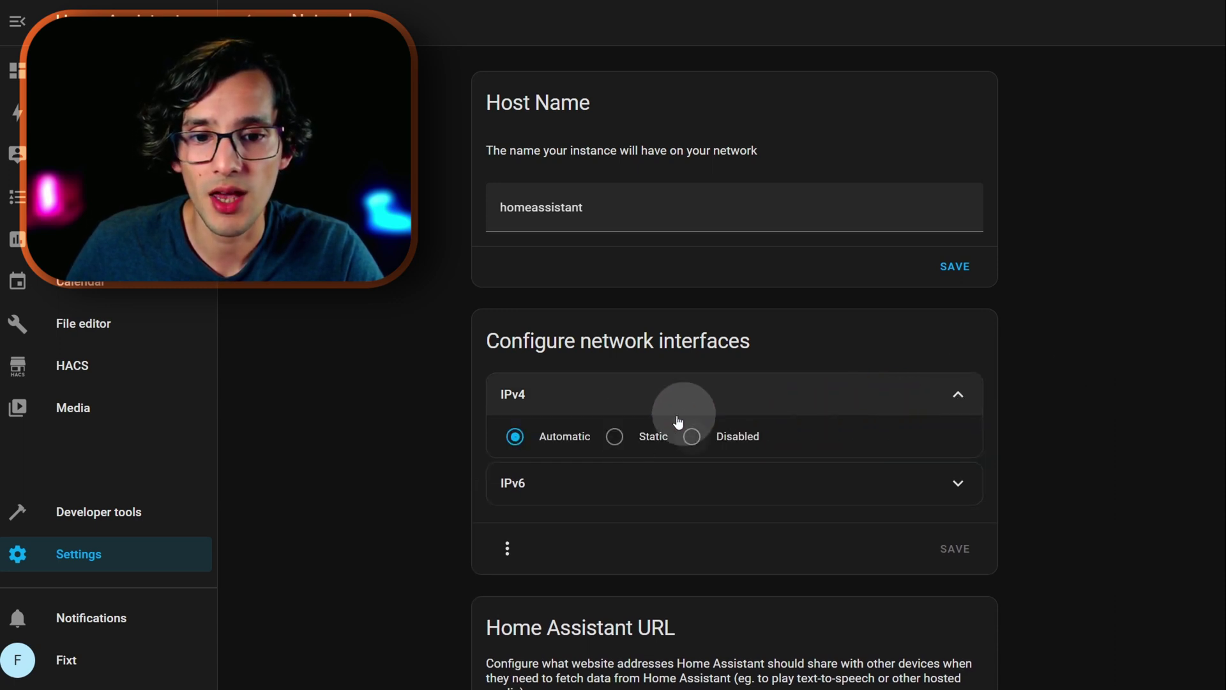
{"action": "left_click", "coordinate": [616, 434]}
{"action": "scroll", "coordinate": [997, 383], "scroll_direction": "down", "scroll_amount": 2}
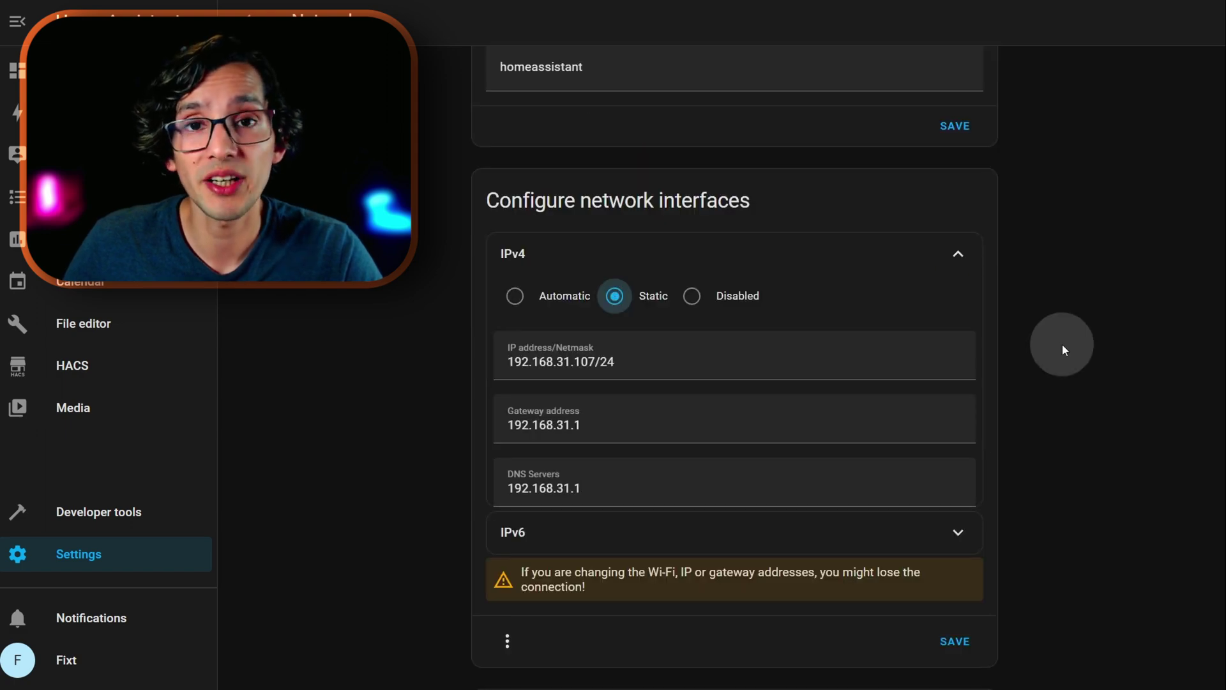
{"action": "scroll", "coordinate": [1063, 343], "scroll_direction": "down", "scroll_amount": 1}
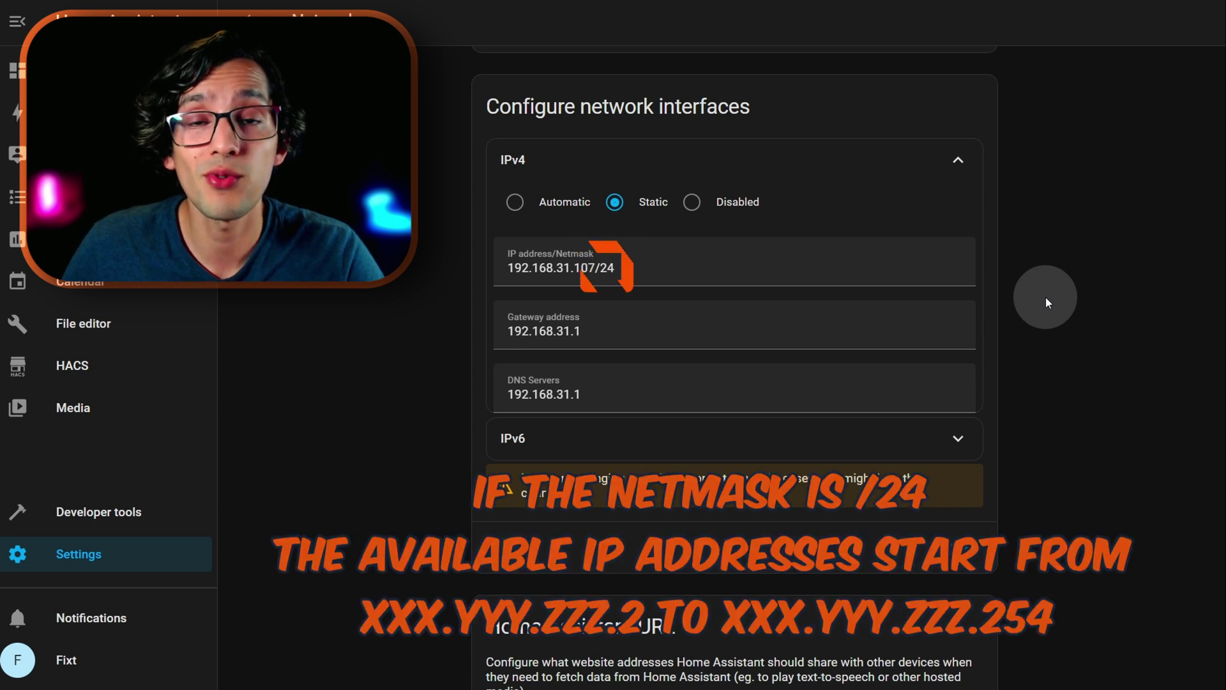
- Set the static IPv4 address to 192.168.31.107/24 and save the network settings
{"action": "left_click", "coordinate": [586, 266]}
{"action": "key", "text": "BackSpace"}
{"action": "key", "text": "BackSpace"}
{"action": "type", "text": "25"}
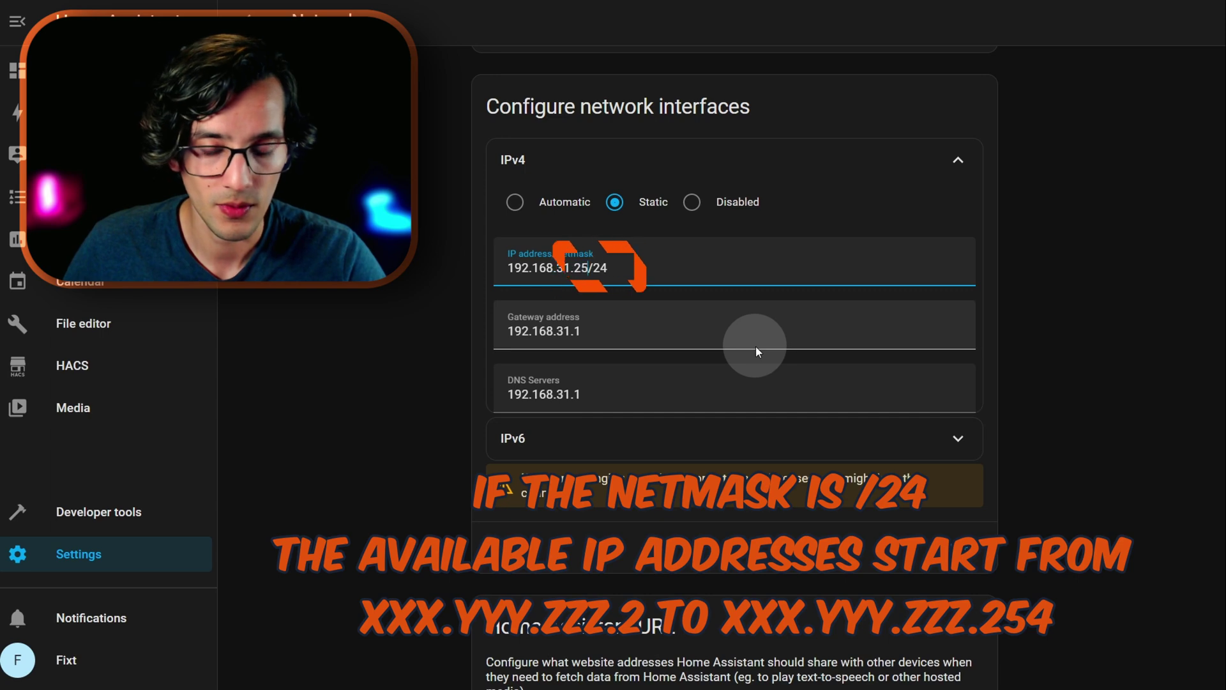
{"action": "type", "text": "4"}
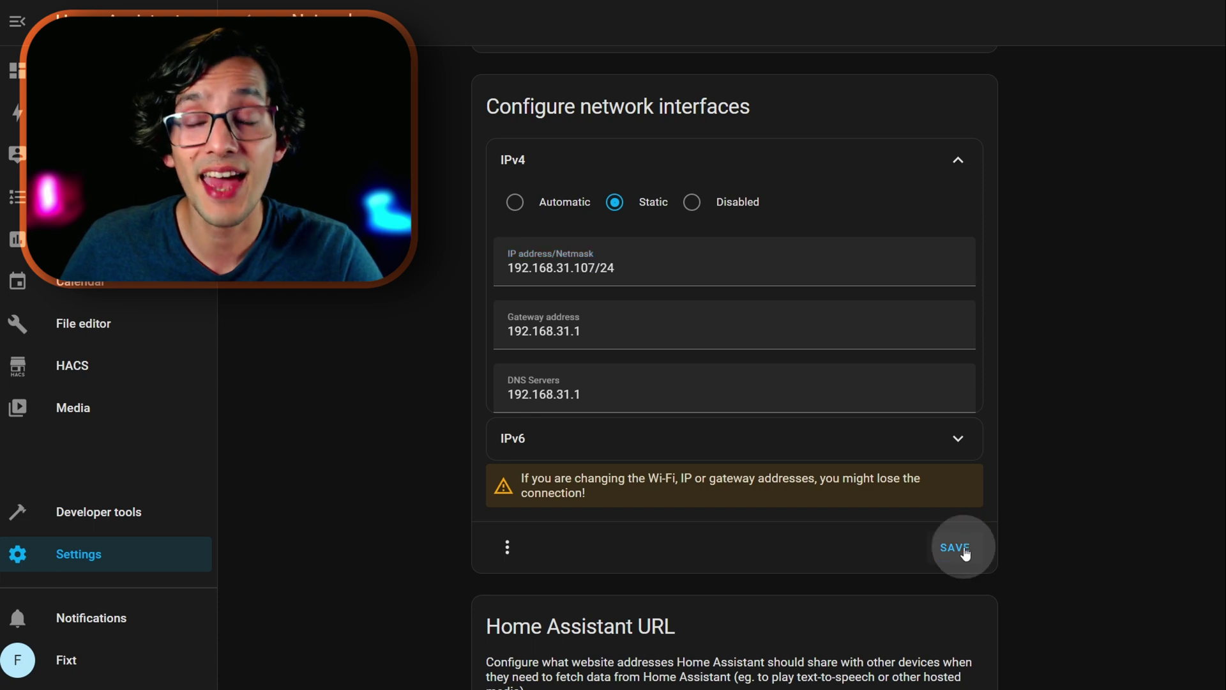
{"action": "left_click", "coordinate": [955, 547]}
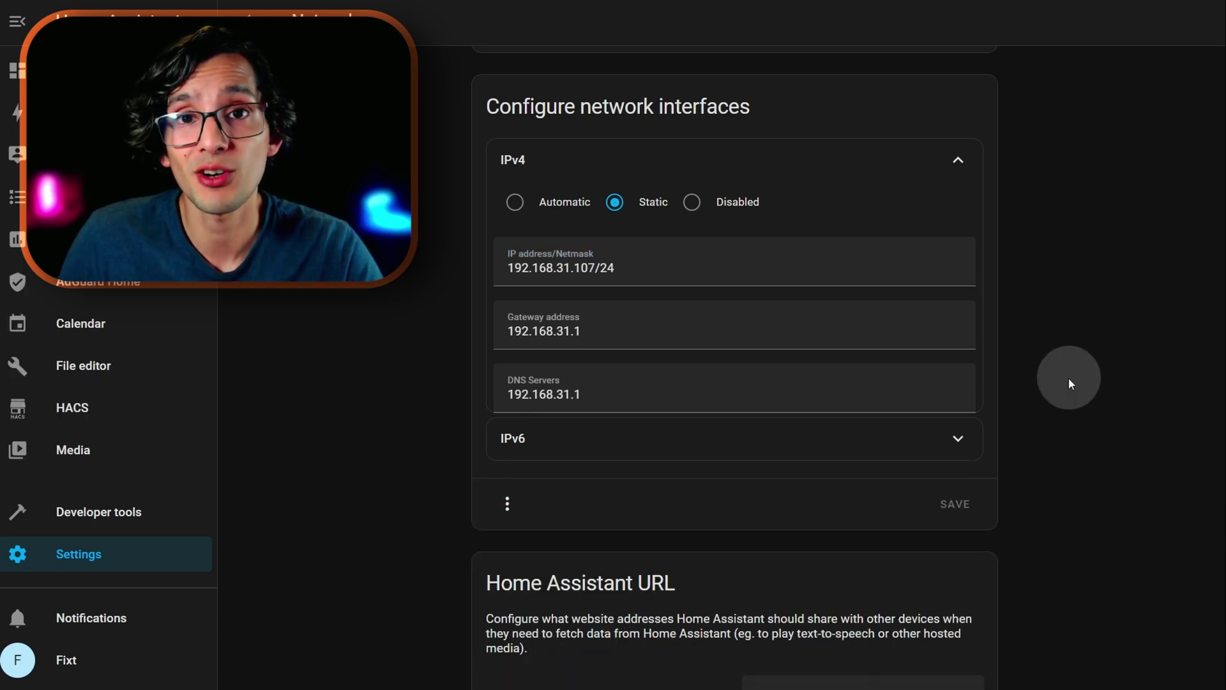
{"action": "left_click", "coordinate": [96, 514]}
- Do a full Home Assistant restart from Developer tools and confirm it
{"action": "left_click", "coordinate": [1145, 318]}
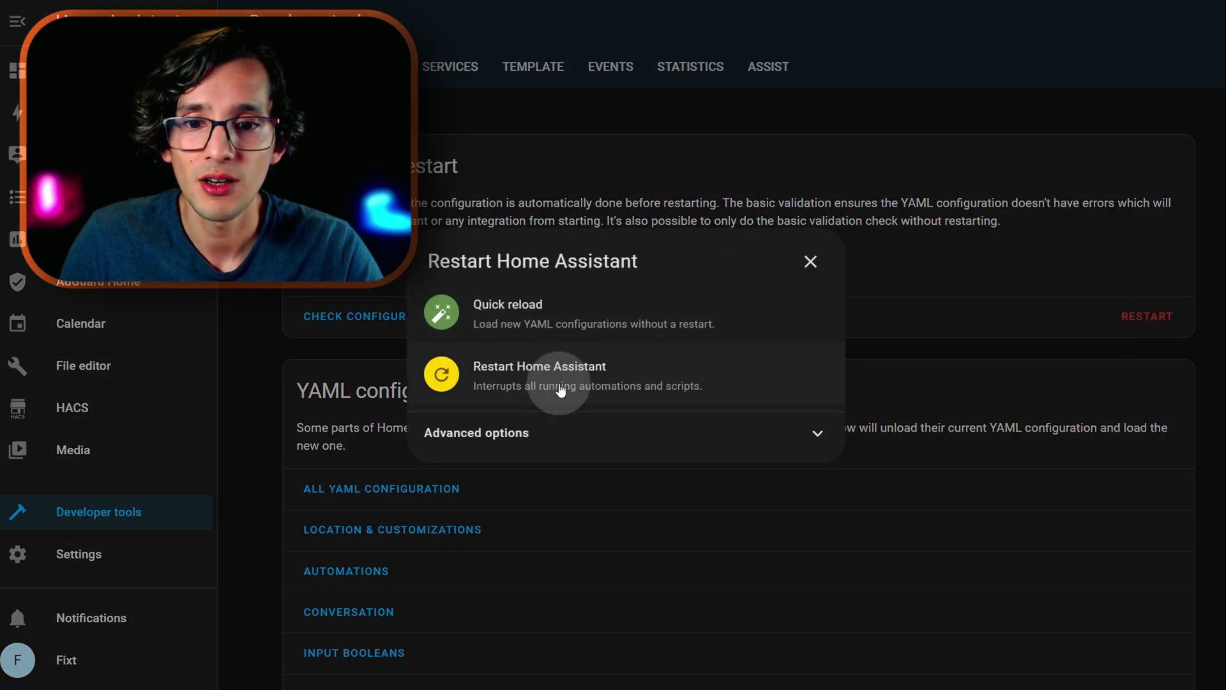
{"action": "left_click", "coordinate": [561, 389]}
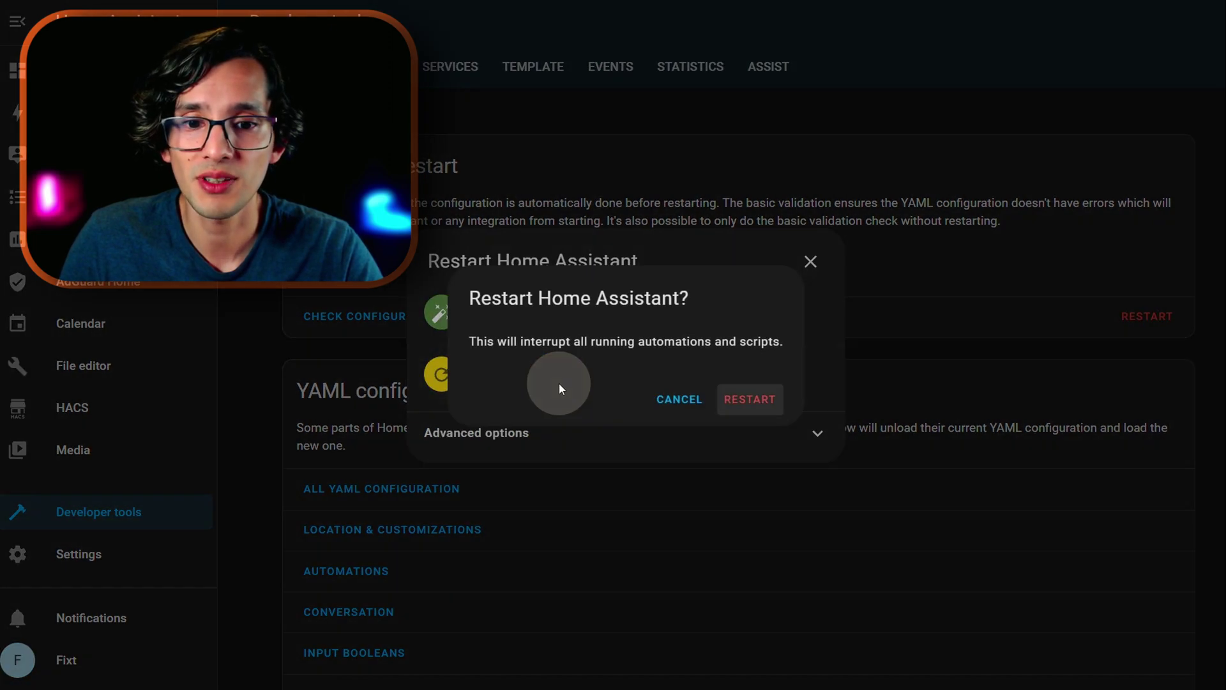
{"action": "left_click", "coordinate": [751, 400]}
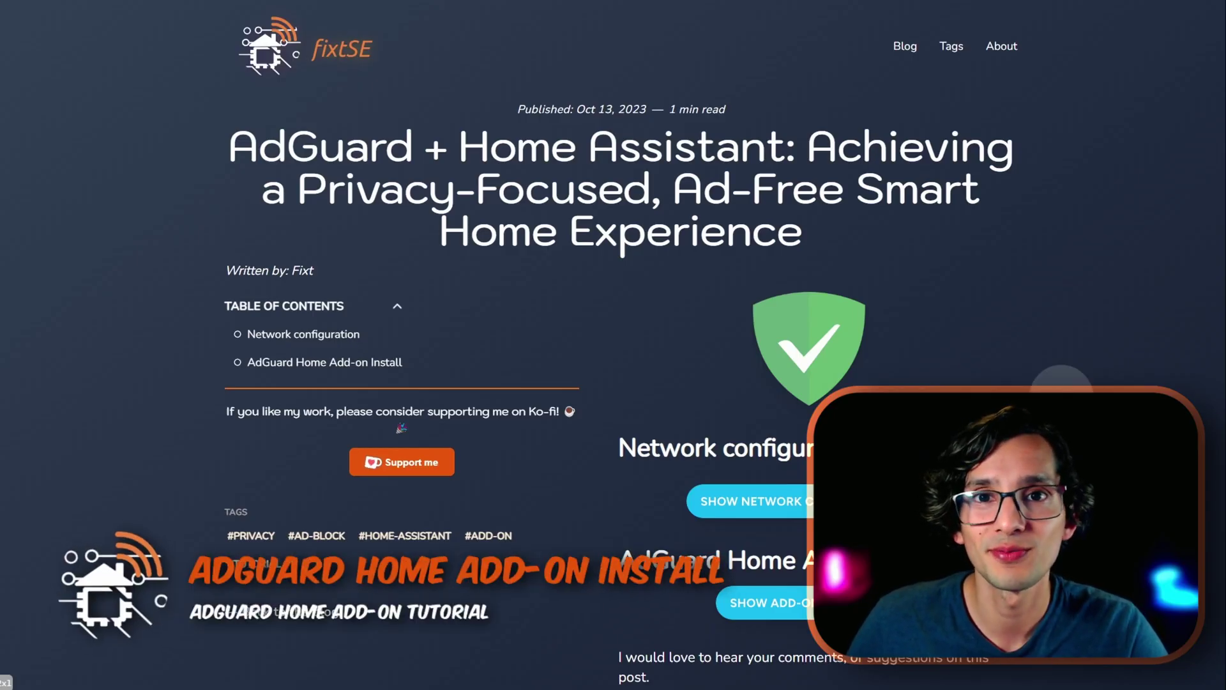
- Install the AdGuard Home add-on through its My Home Assistant link
{"action": "left_click", "coordinate": [824, 604]}
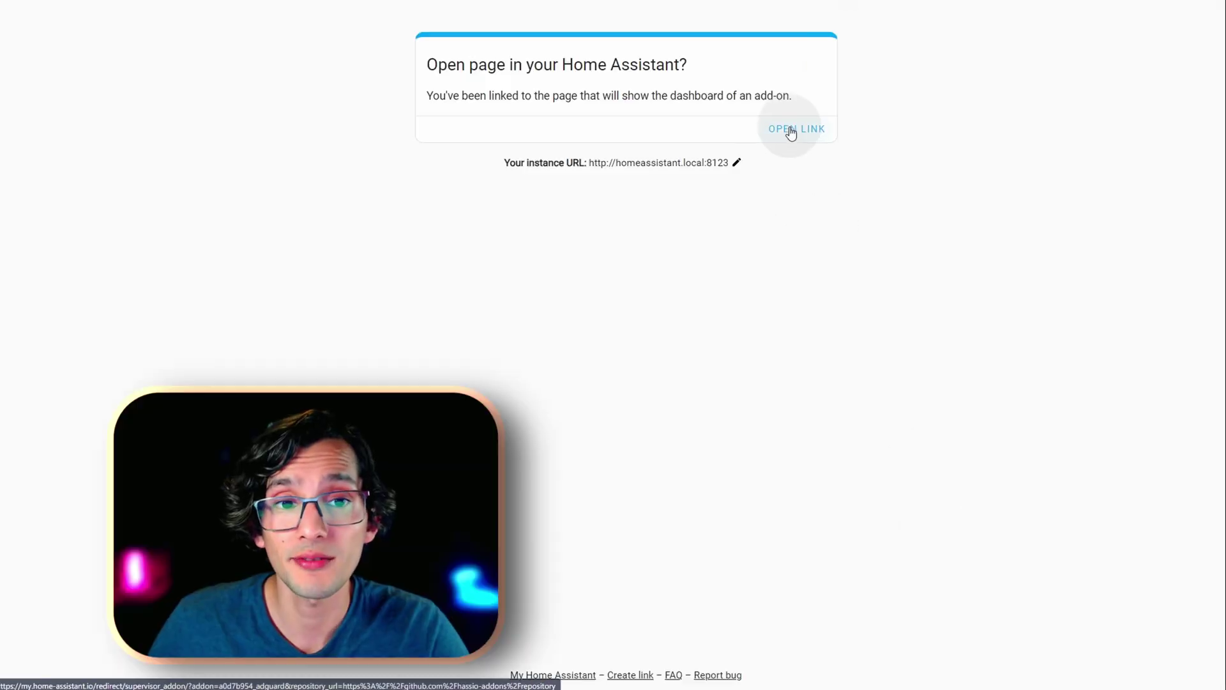
{"action": "left_click", "coordinate": [790, 128]}
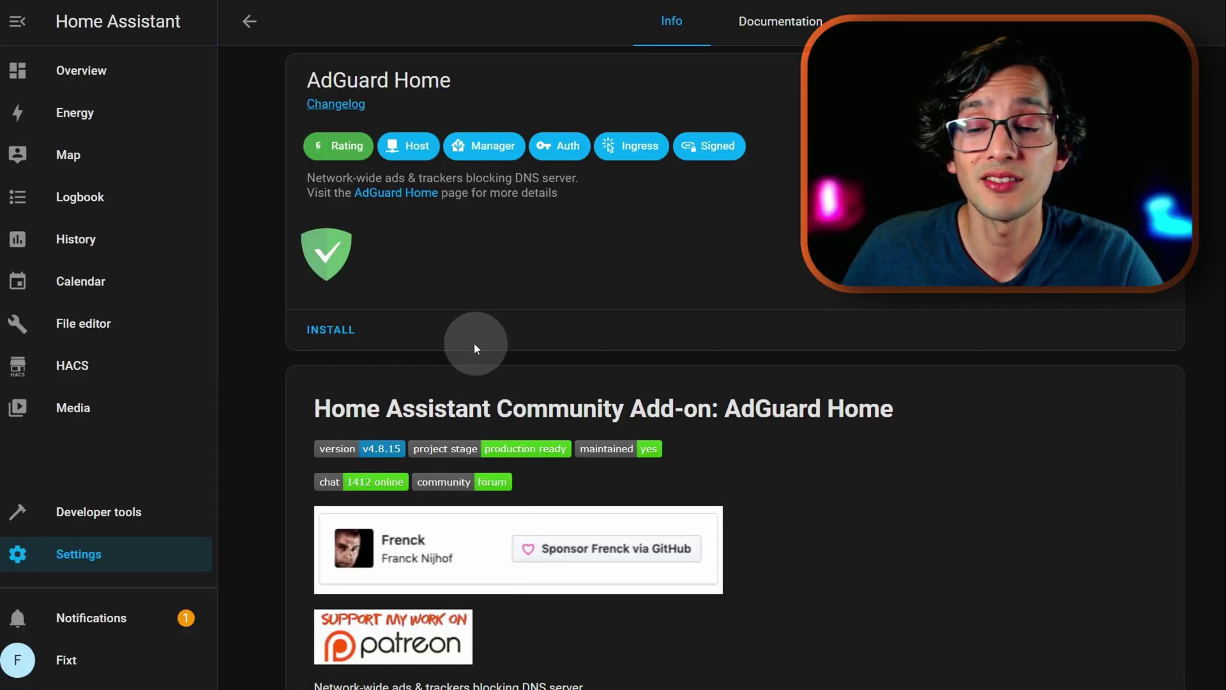
{"action": "left_click", "coordinate": [334, 331]}
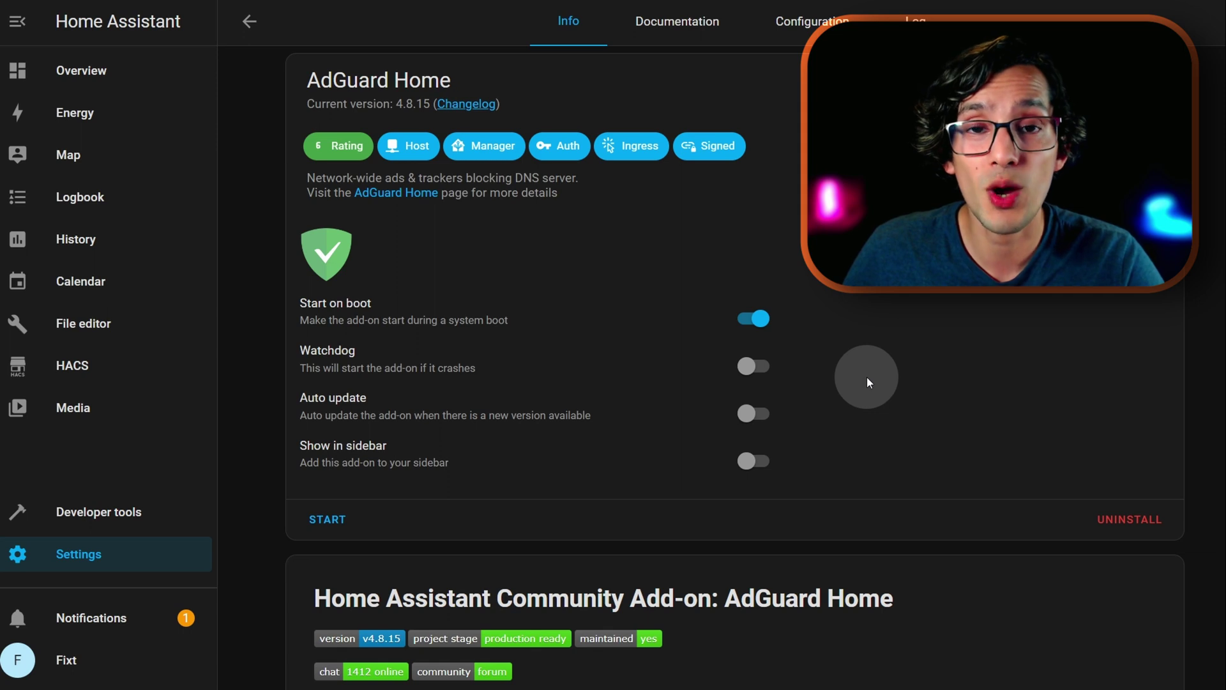
- Enable Watchdog and Show in sidebar for AdGuard Home, then start the add-on
{"action": "key", "text": "Tab"}
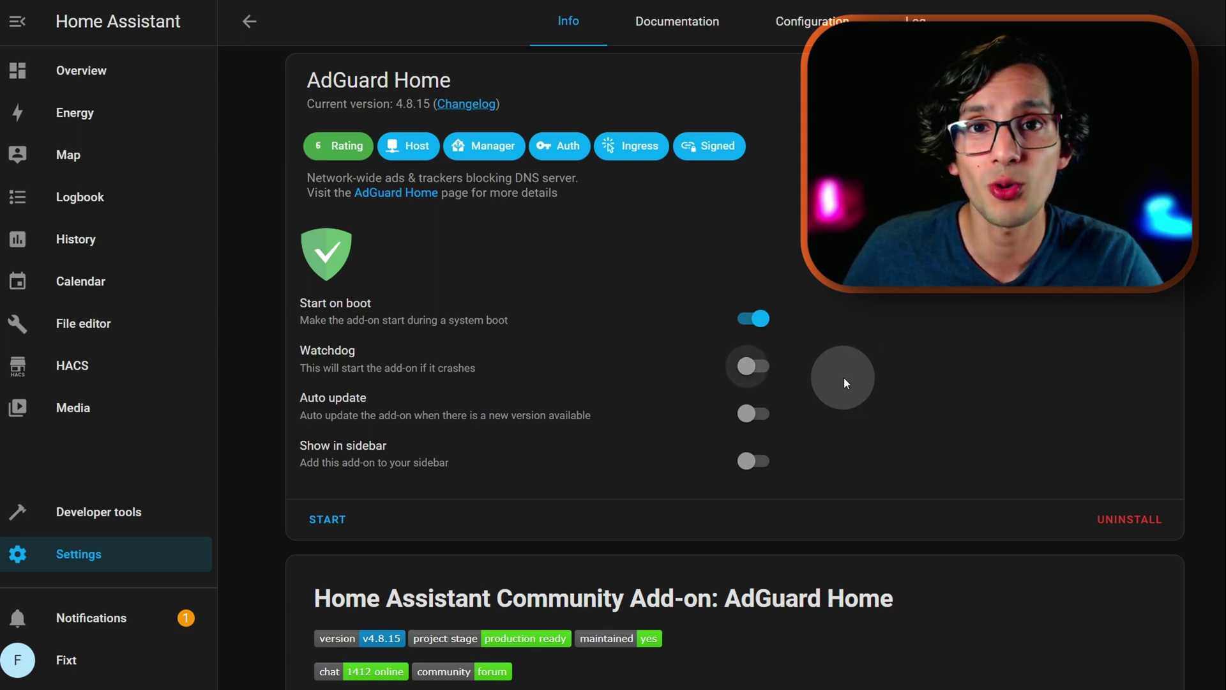
{"action": "key", "text": "space"}
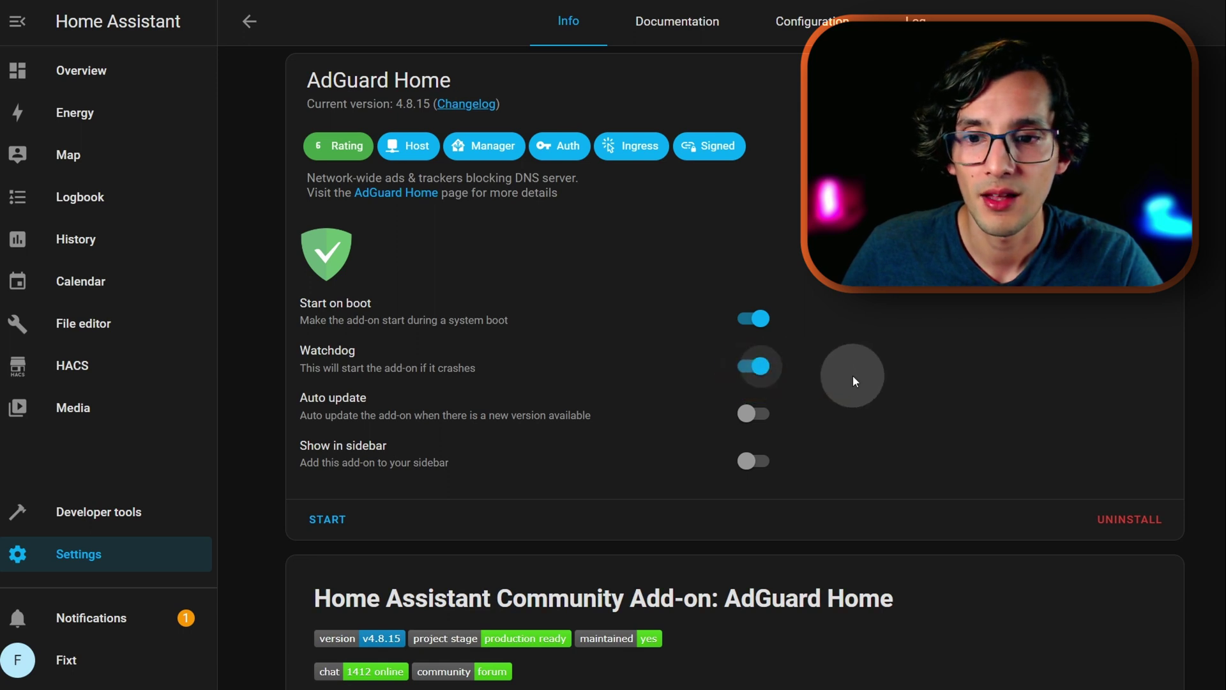
{"action": "left_click", "coordinate": [749, 460]}
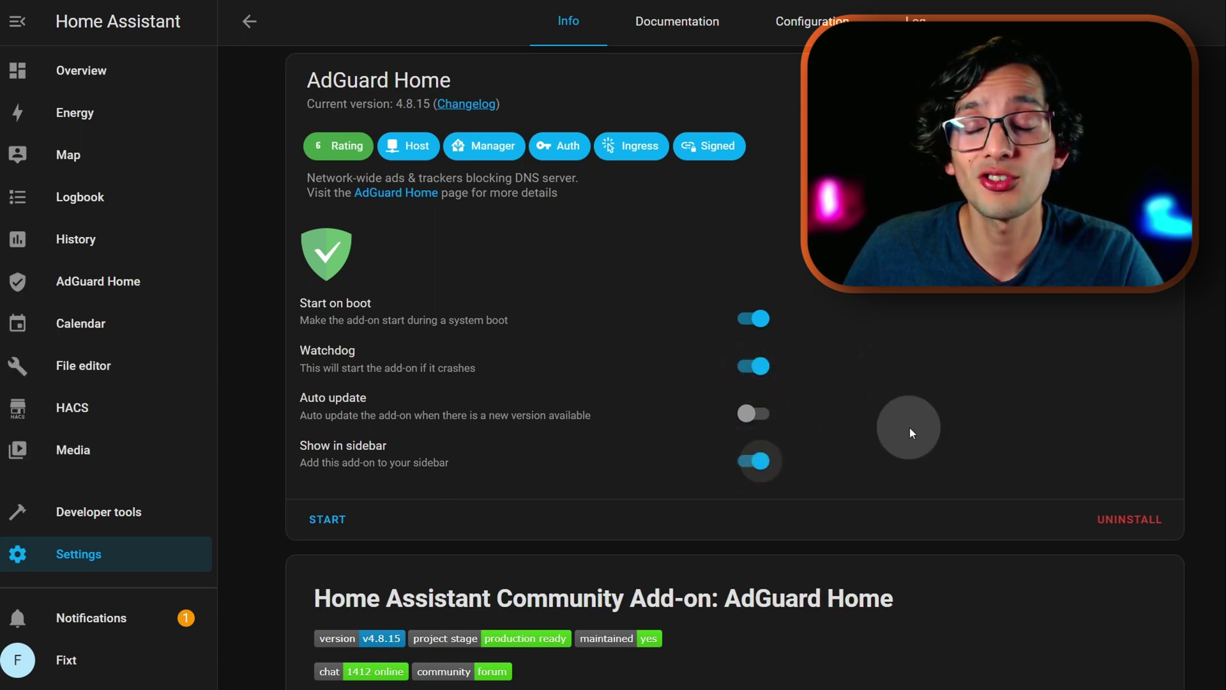
{"action": "left_click", "coordinate": [328, 519]}
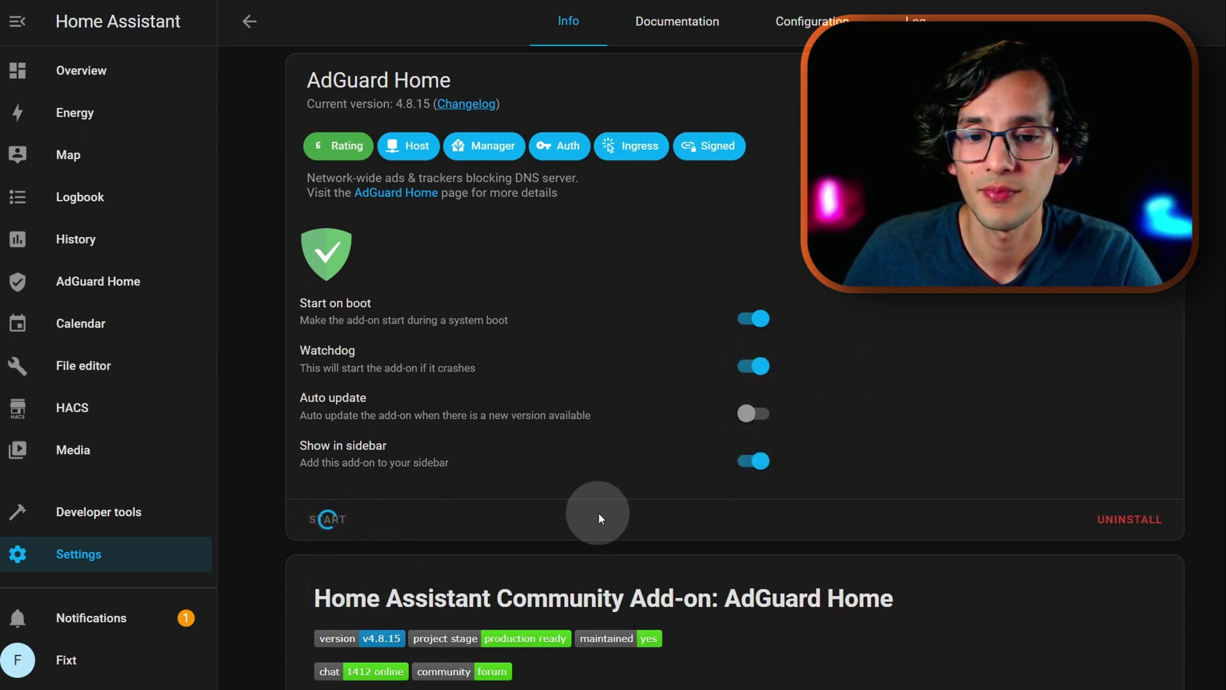
{"action": "scroll", "coordinate": [832, 444], "scroll_direction": "down", "scroll_amount": 5}
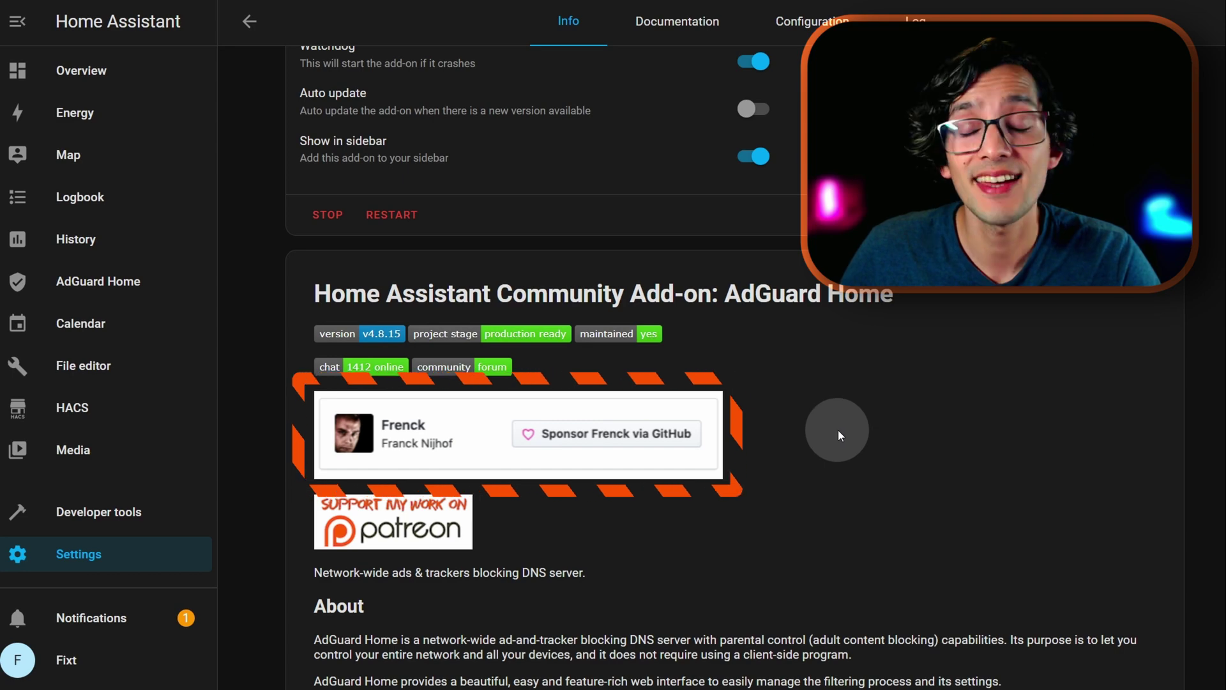
{"action": "left_click", "coordinate": [115, 287]}
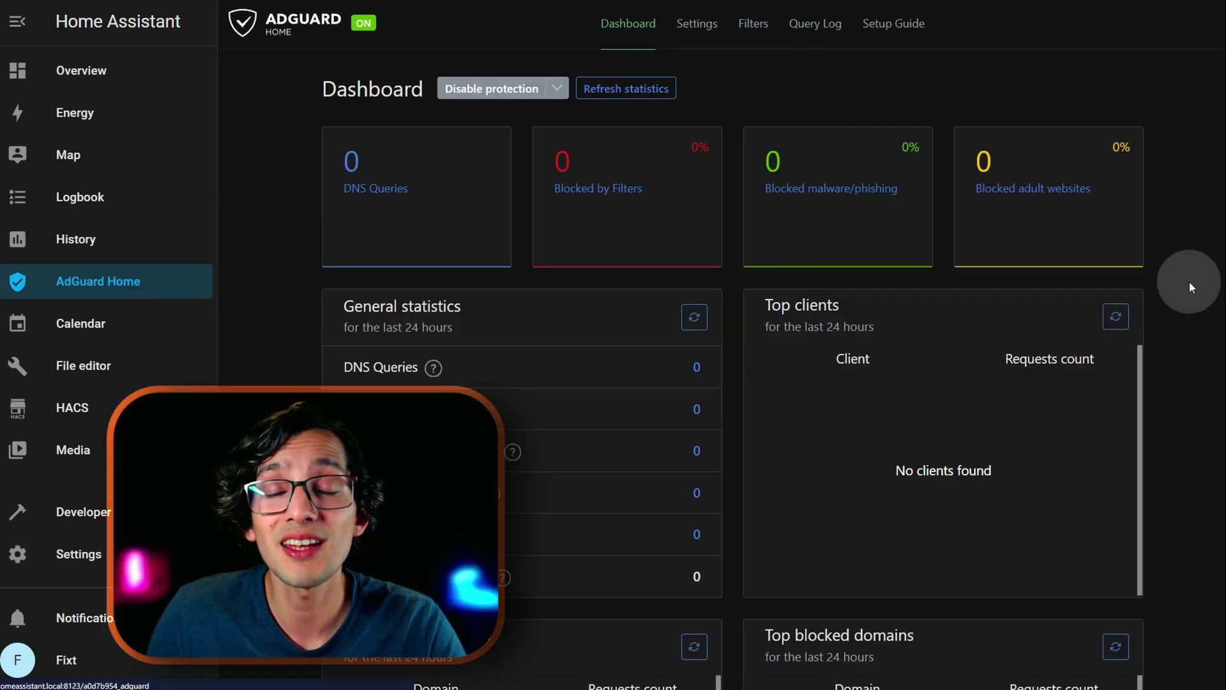
- Open AdGuard Home's Setup Guide showing the DNS listening addresses, including 192.168.31.107
{"action": "left_click", "coordinate": [894, 23]}
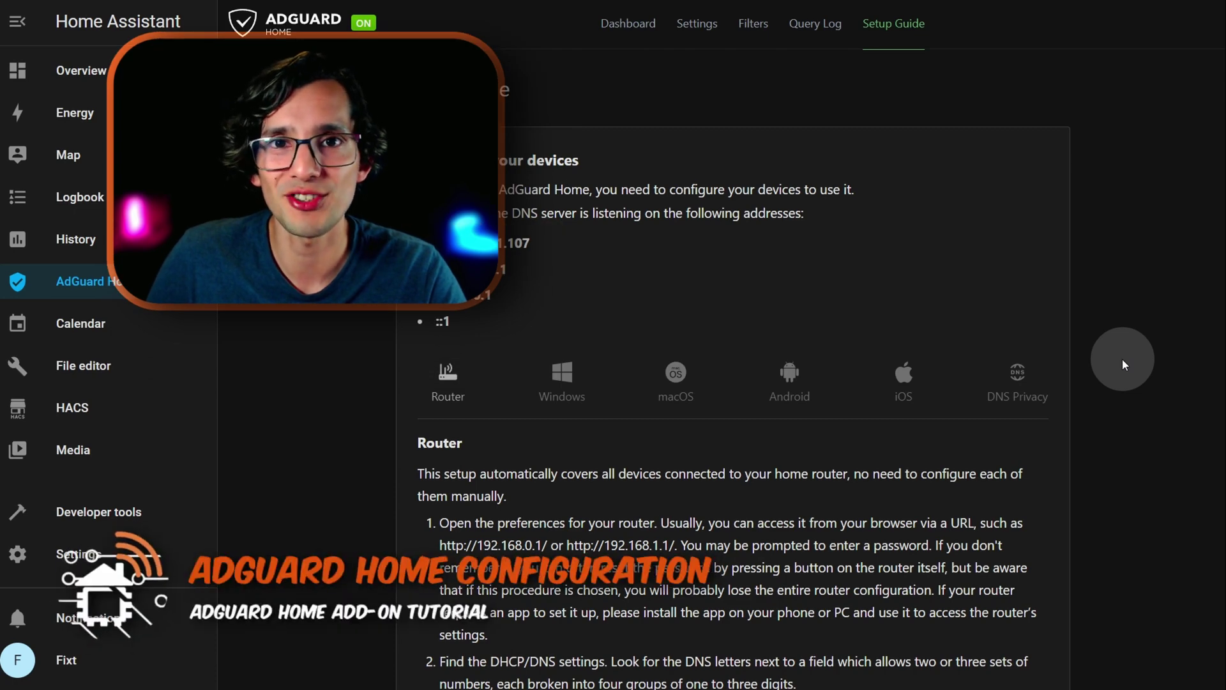
- In AdGuard Home's general settings, enable the browsing security web service
{"action": "mouse_move", "coordinate": [703, 19]}
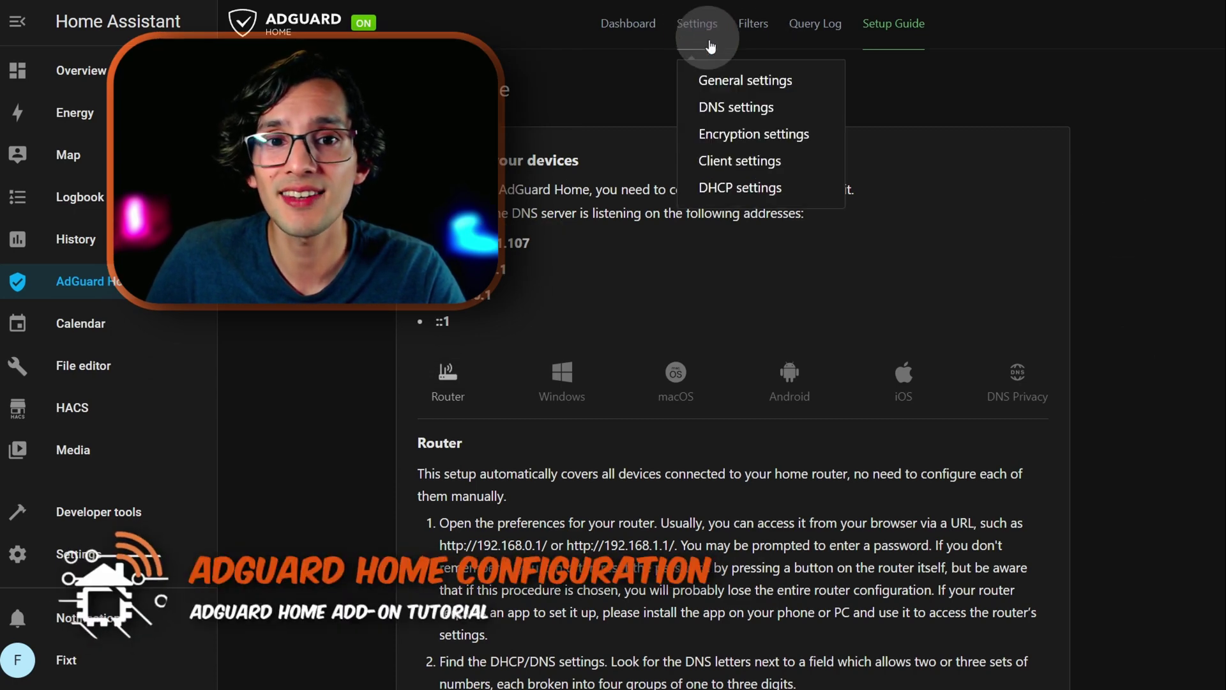
{"action": "left_click", "coordinate": [737, 78]}
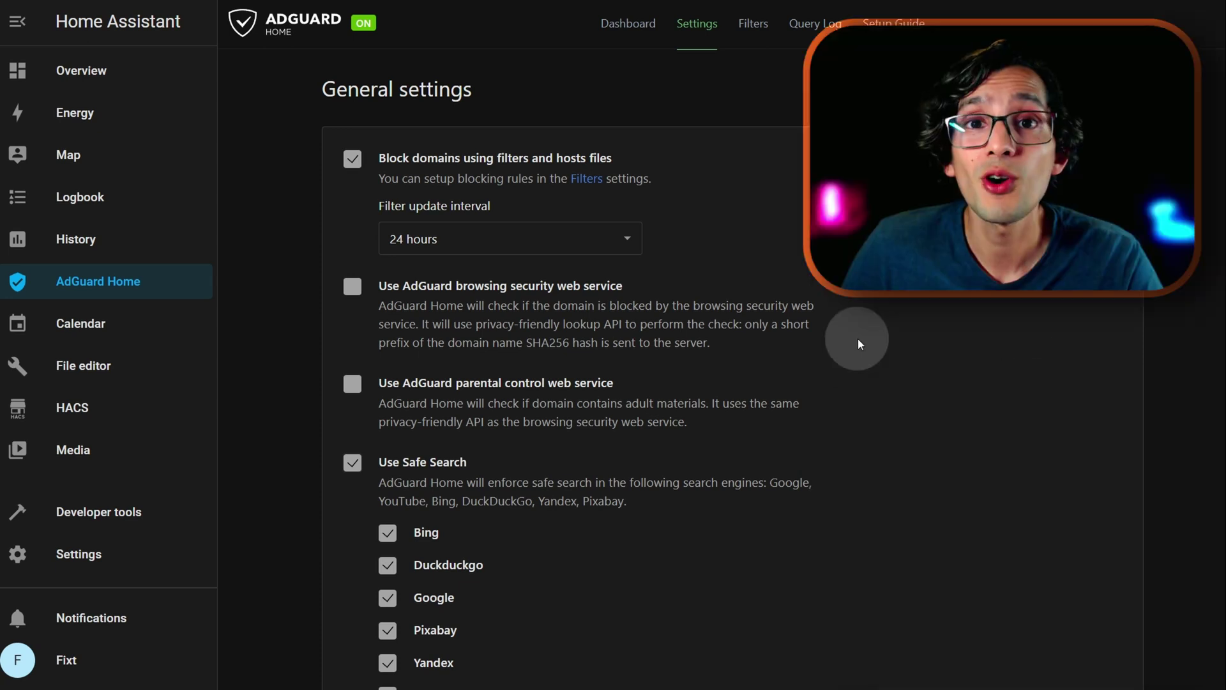
{"action": "left_click", "coordinate": [376, 287]}
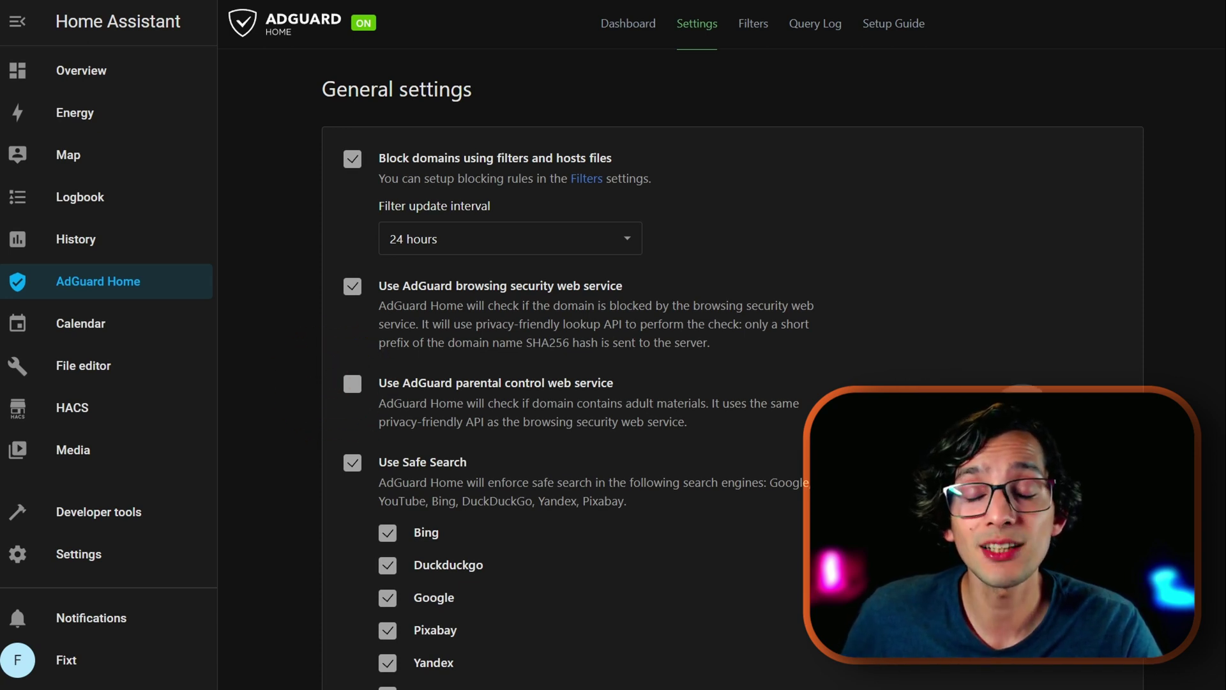
- Scroll through the query log and statistics retention options and back to the top
{"action": "scroll", "coordinate": [703, 383], "scroll_direction": "down", "scroll_amount": 3}
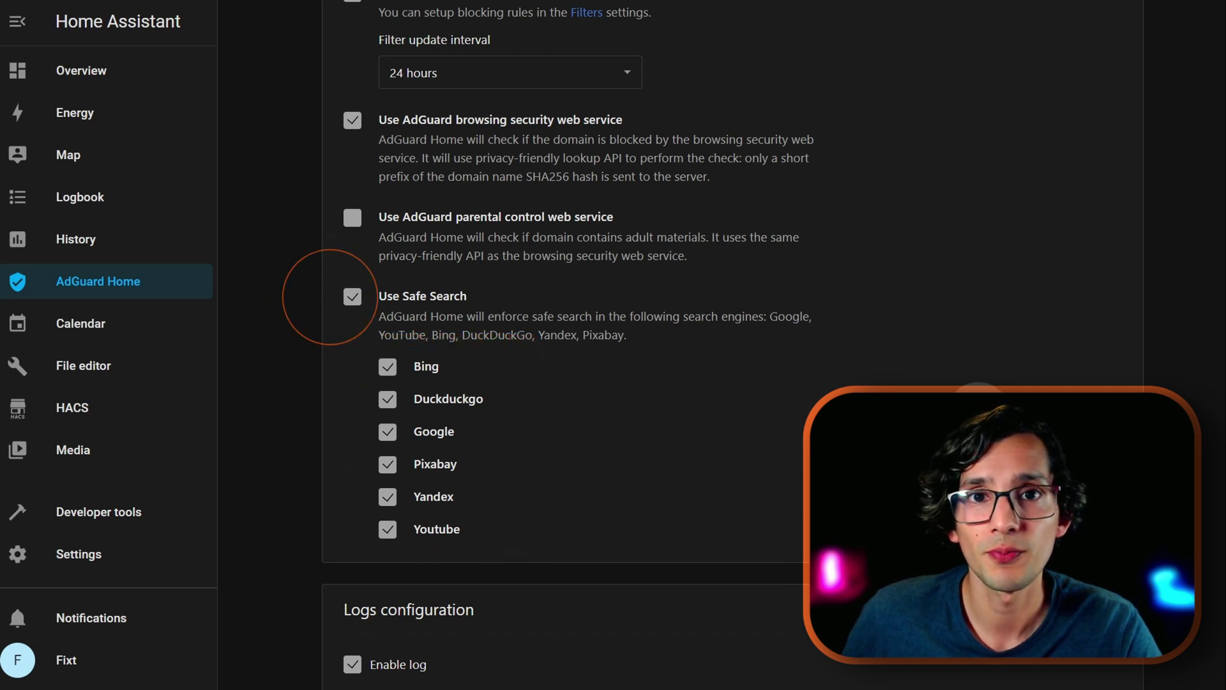
{"action": "scroll", "coordinate": [857, 321], "scroll_direction": "down", "scroll_amount": 8}
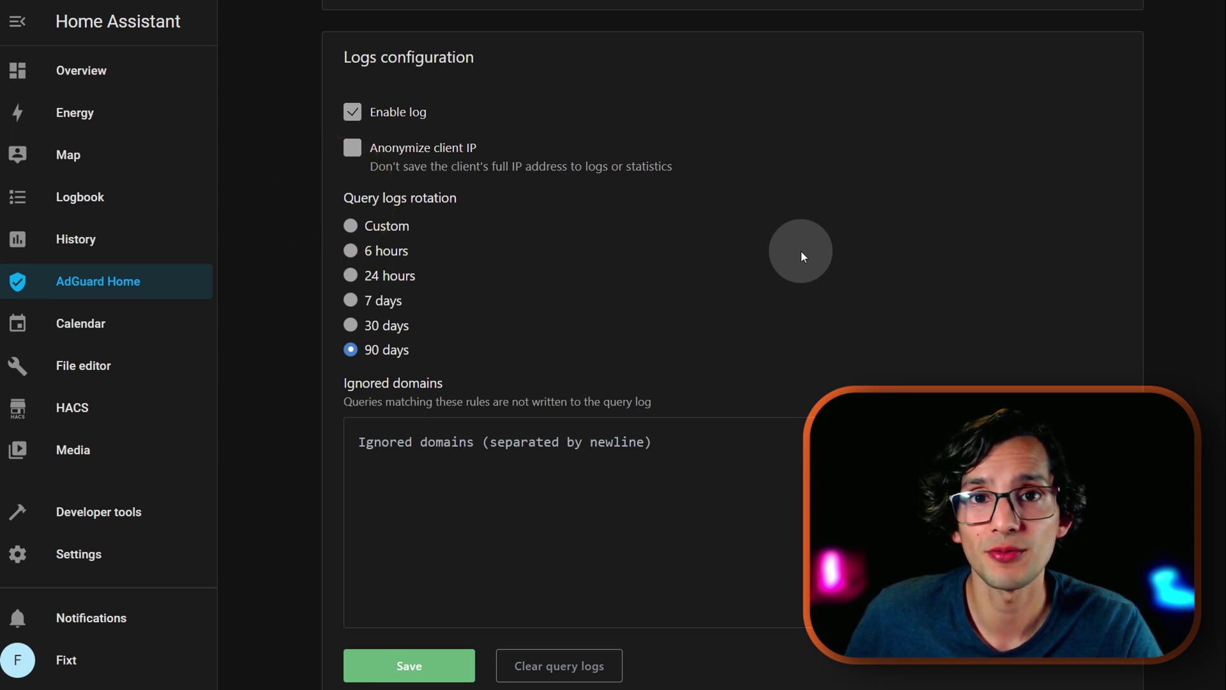
{"action": "scroll", "coordinate": [801, 252], "scroll_direction": "down", "scroll_amount": 4}
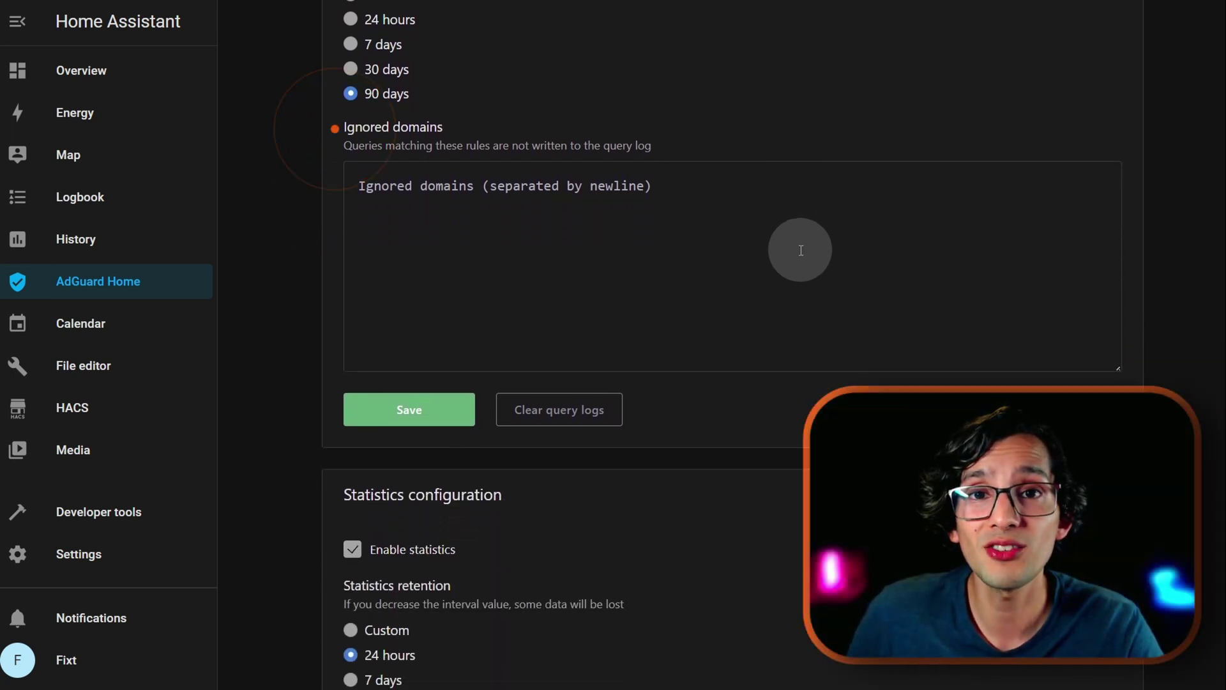
{"action": "scroll", "coordinate": [801, 251], "scroll_direction": "up", "scroll_amount": 1}
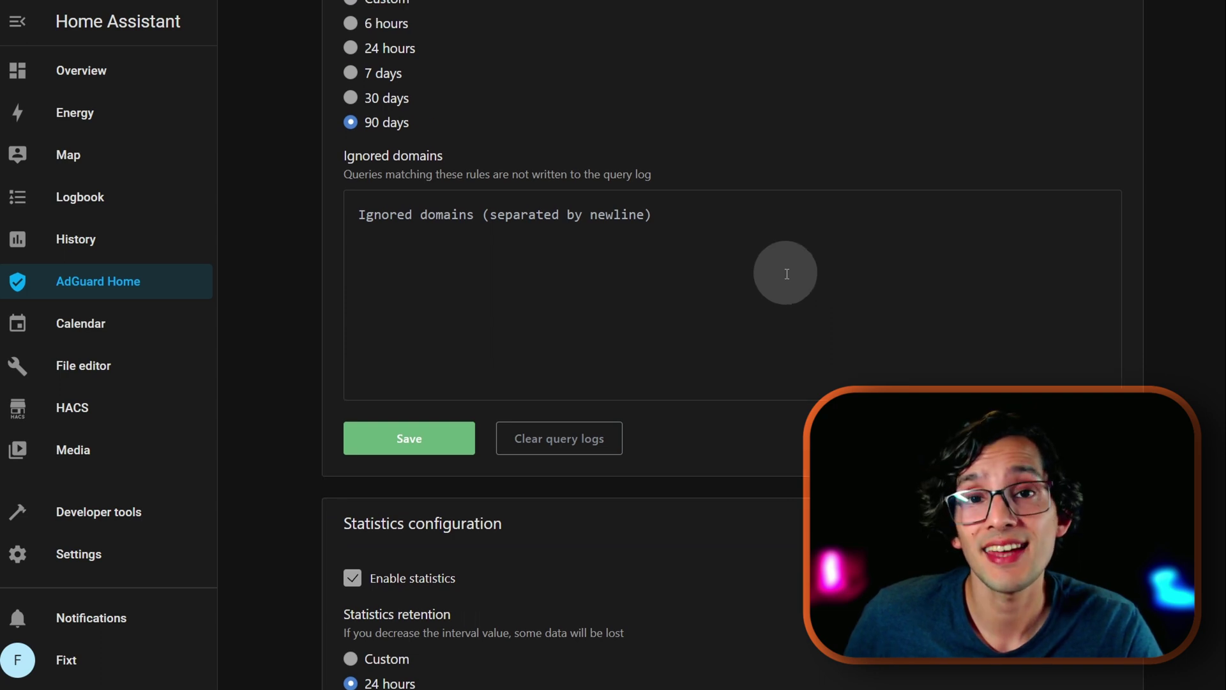
{"action": "scroll", "coordinate": [787, 274], "scroll_direction": "down", "scroll_amount": 6}
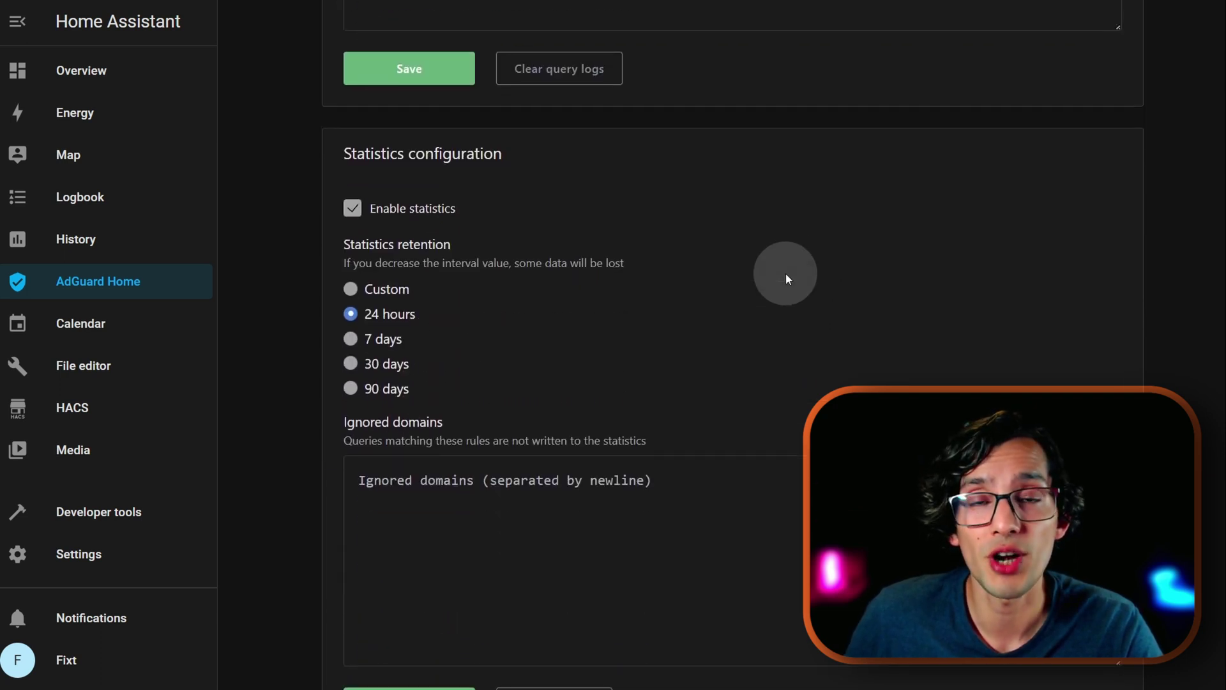
{"action": "scroll", "coordinate": [785, 270], "scroll_direction": "down", "scroll_amount": 2}
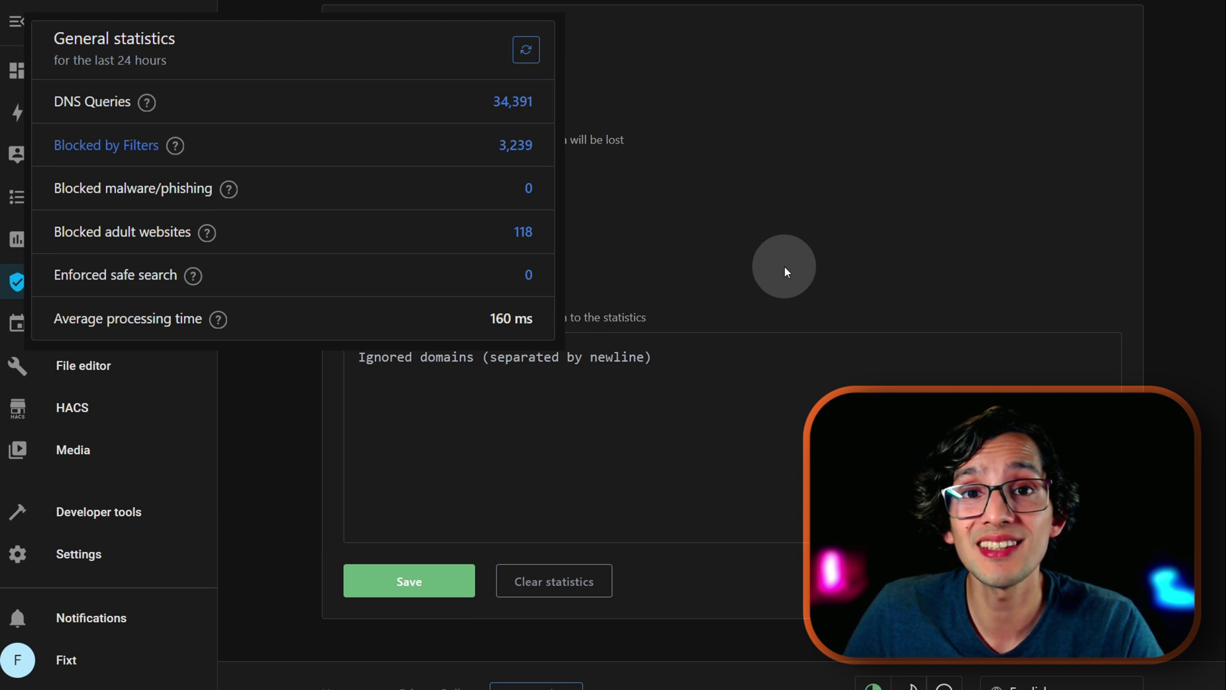
{"action": "scroll", "coordinate": [782, 262], "scroll_direction": "up", "scroll_amount": 1}
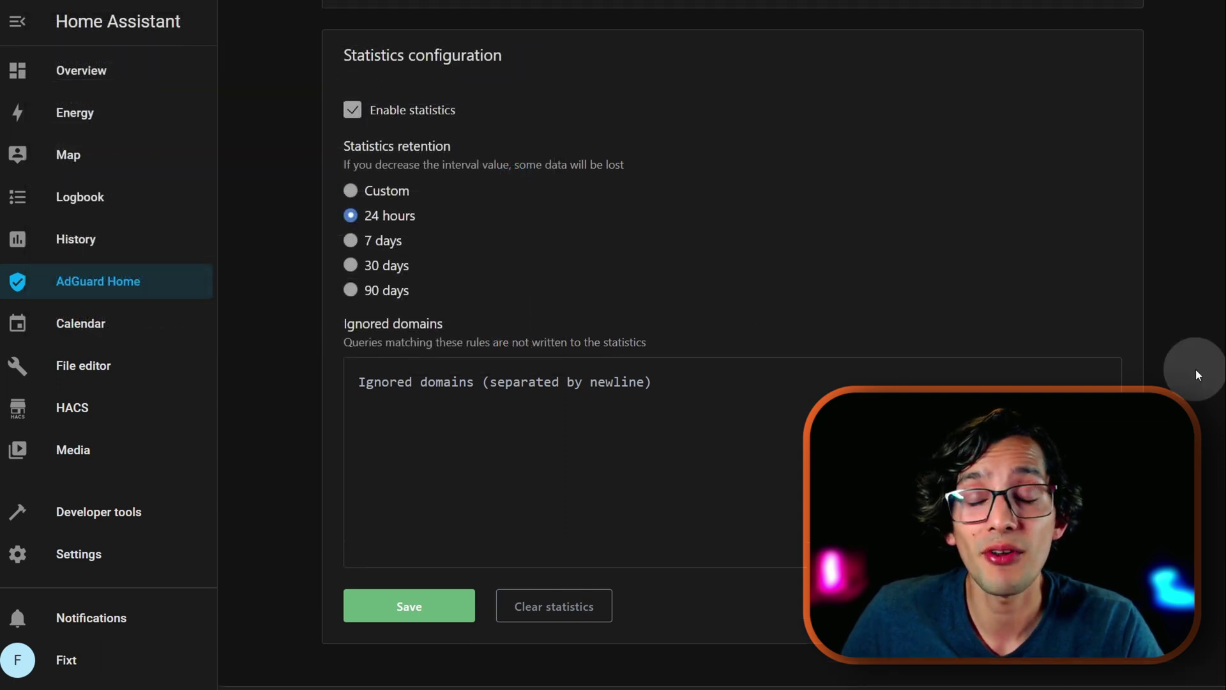
{"action": "scroll", "coordinate": [1033, 175], "scroll_direction": "up", "scroll_amount": 15}
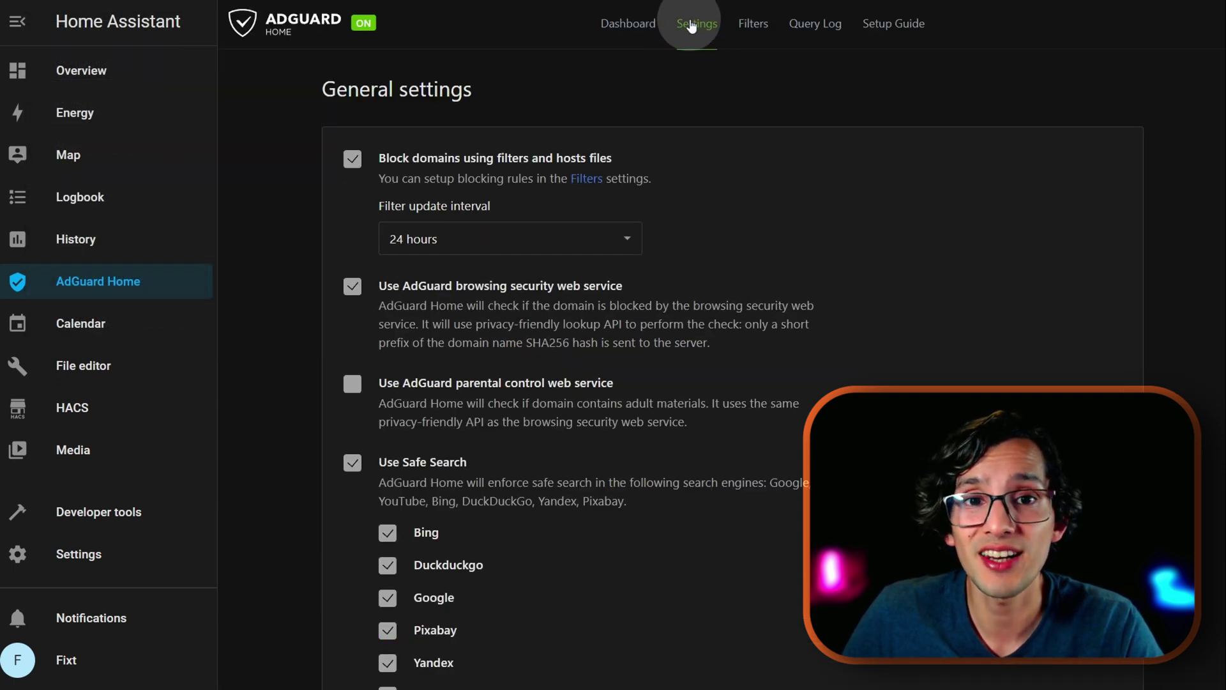
{"action": "mouse_move", "coordinate": [692, 24]}
{"action": "left_click", "coordinate": [709, 108]}
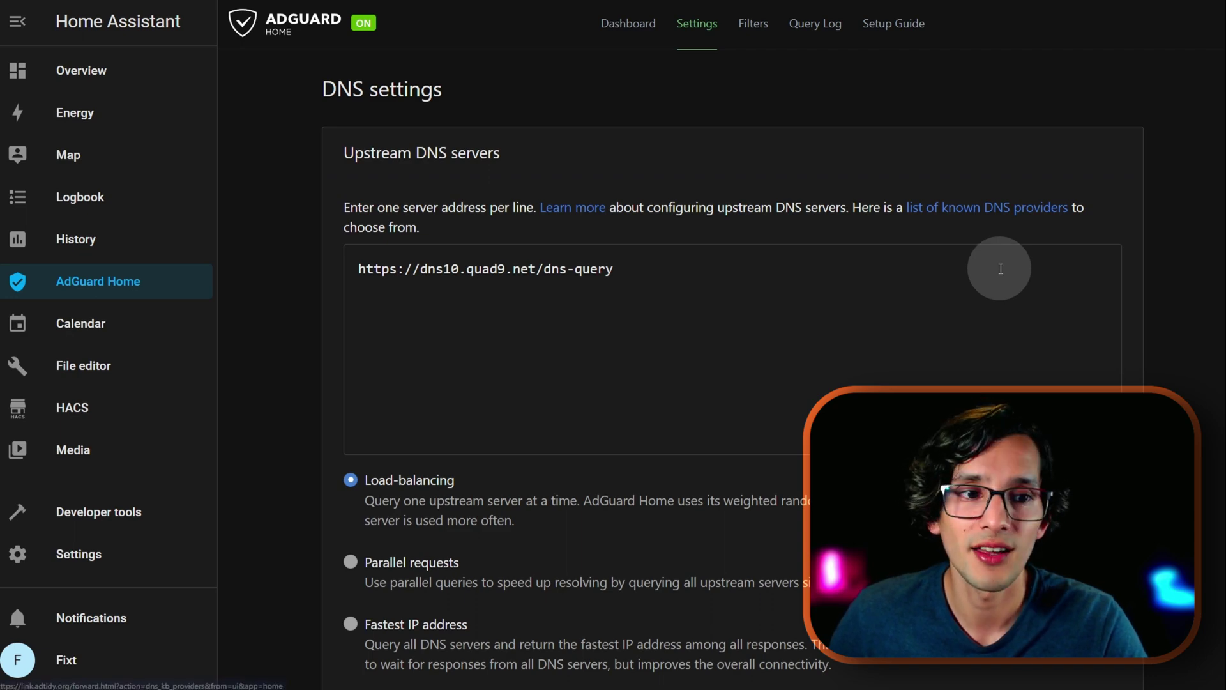
- Follow the 'list of known DNS providers' link under Upstream DNS servers
{"action": "left_click", "coordinate": [997, 209]}
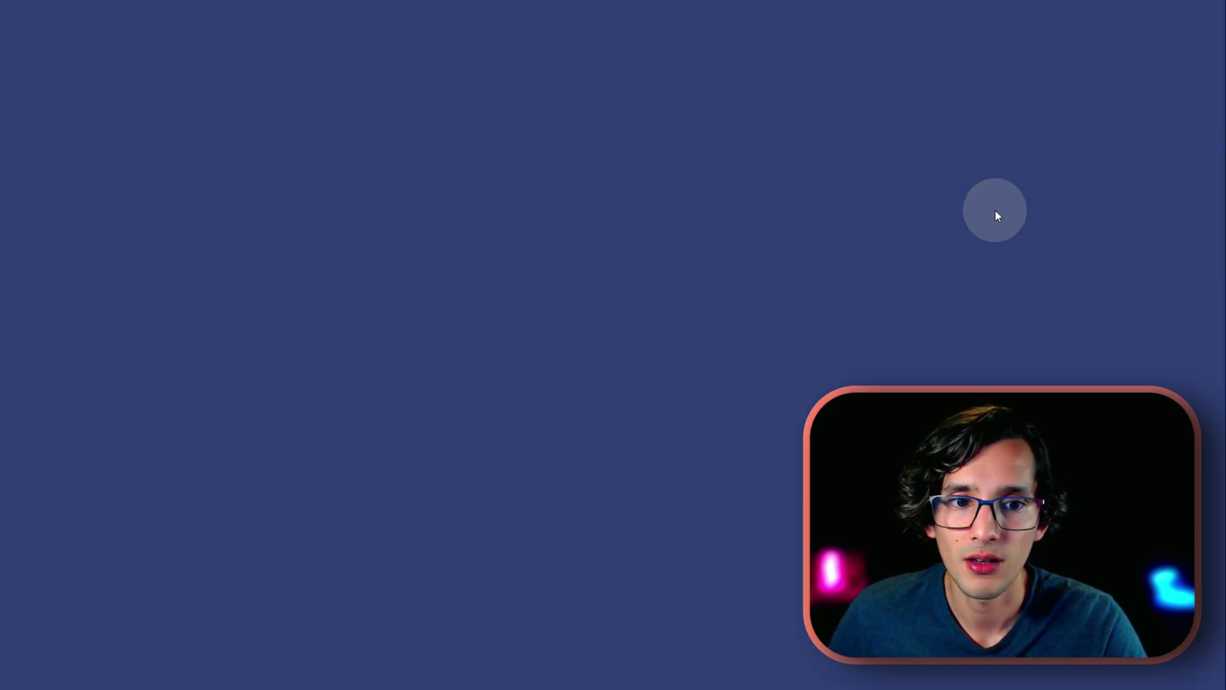
{"action": "scroll", "coordinate": [1139, 242], "scroll_direction": "down", "scroll_amount": 5}
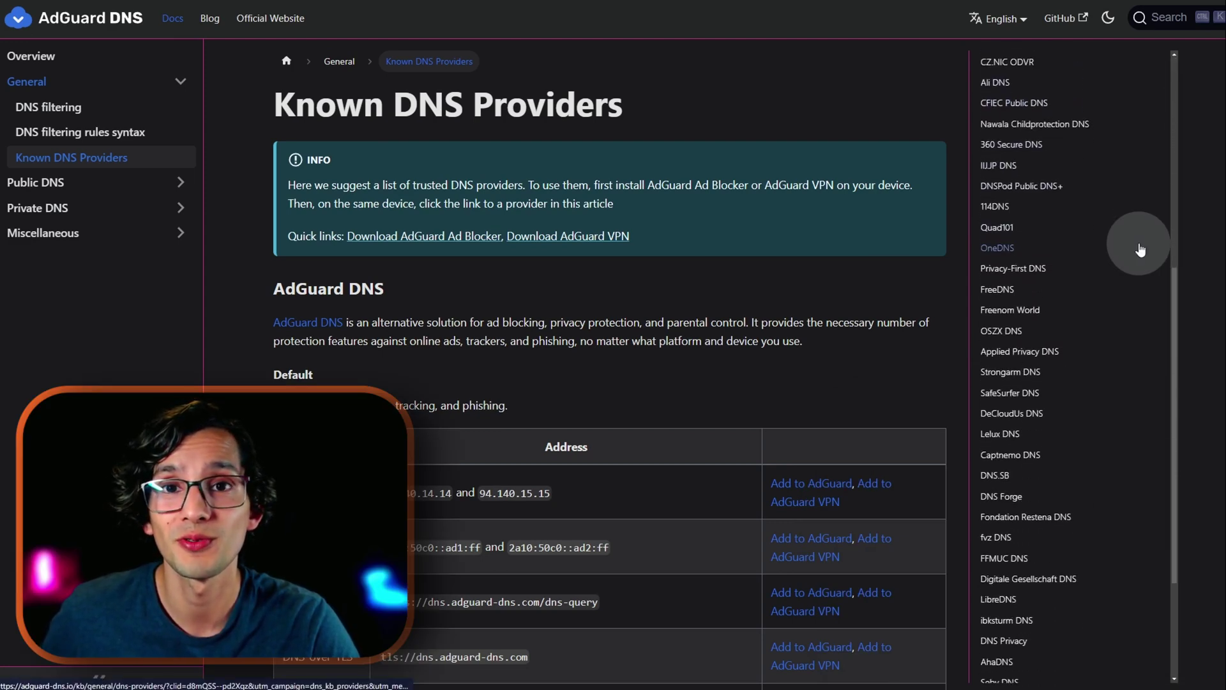
{"action": "scroll", "coordinate": [932, 363], "scroll_direction": "down", "scroll_amount": 1}
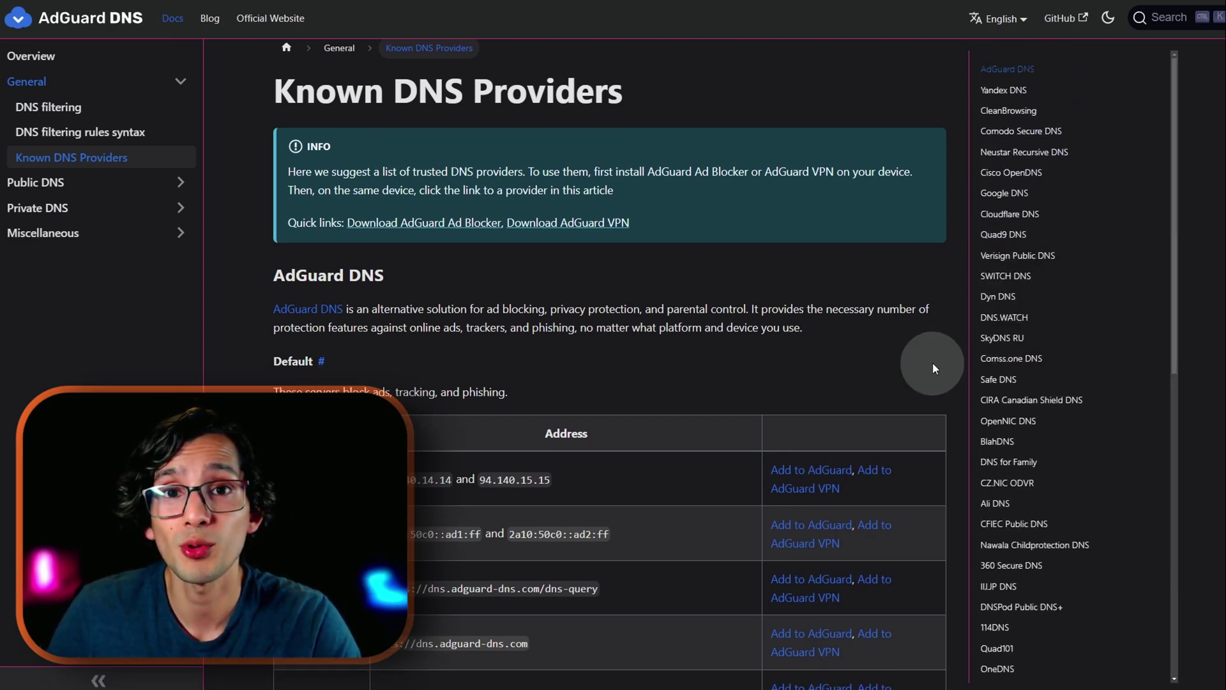
{"action": "scroll", "coordinate": [933, 363], "scroll_direction": "down", "scroll_amount": 4}
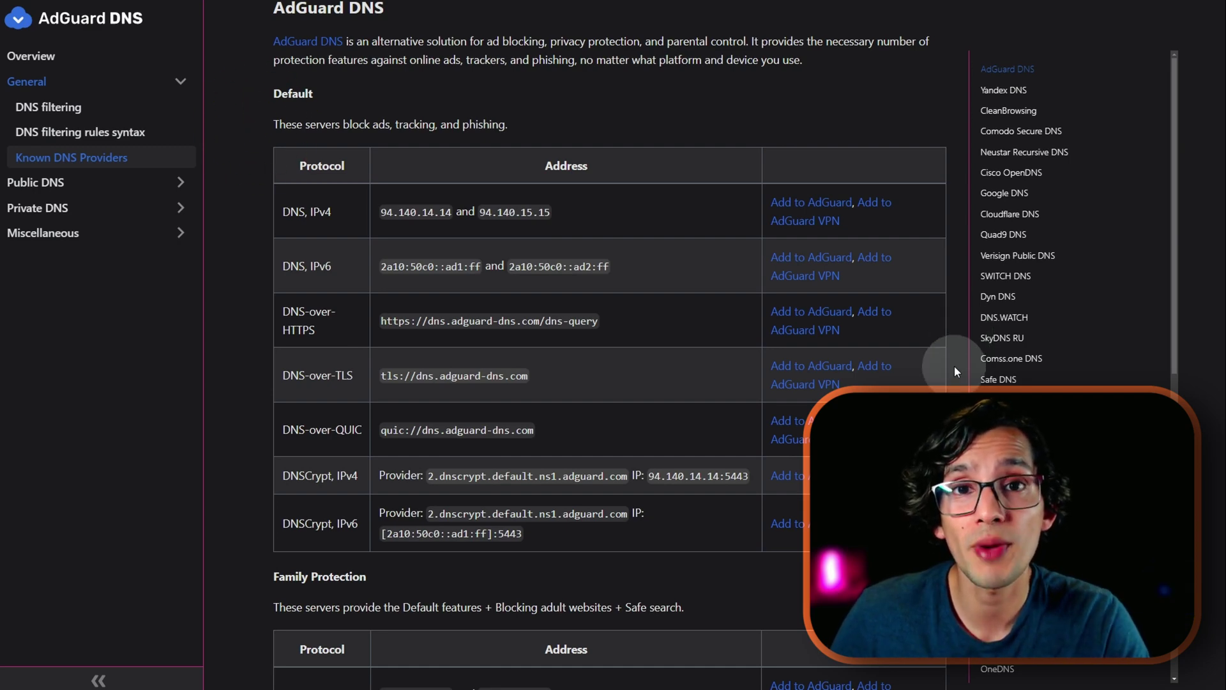
{"action": "scroll", "coordinate": [958, 362], "scroll_direction": "down", "scroll_amount": 15}
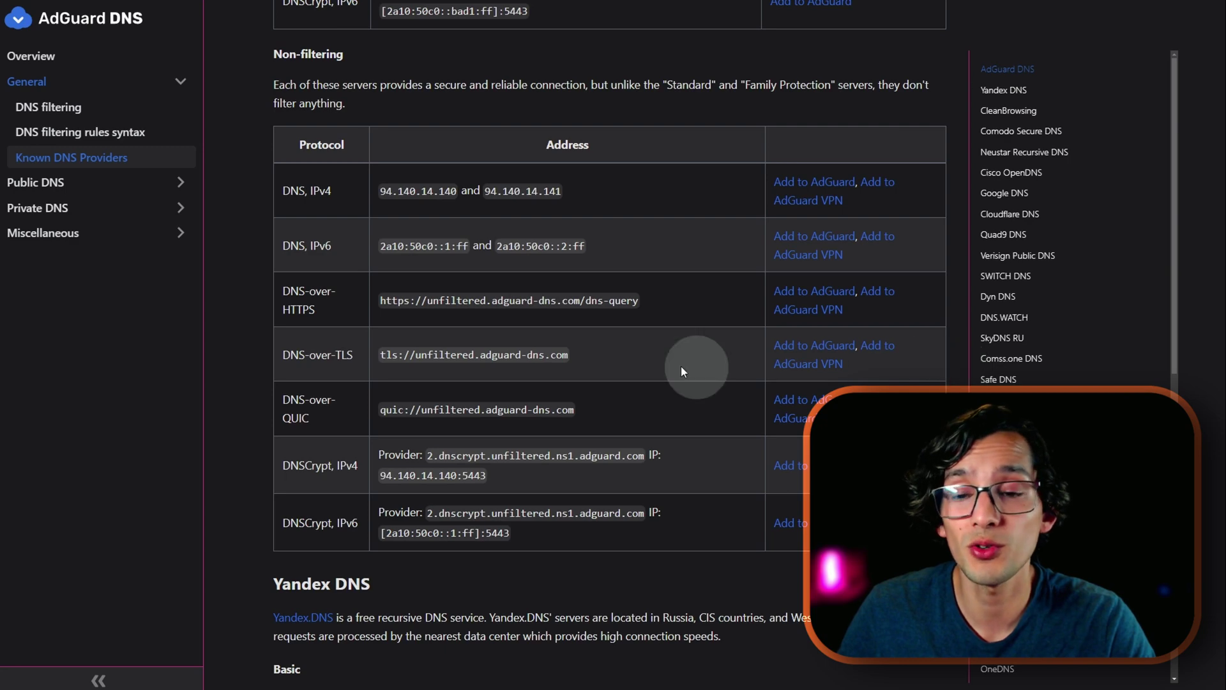
{"action": "left_click_drag", "start_coordinate": [380, 300], "coordinate": [652, 308]}
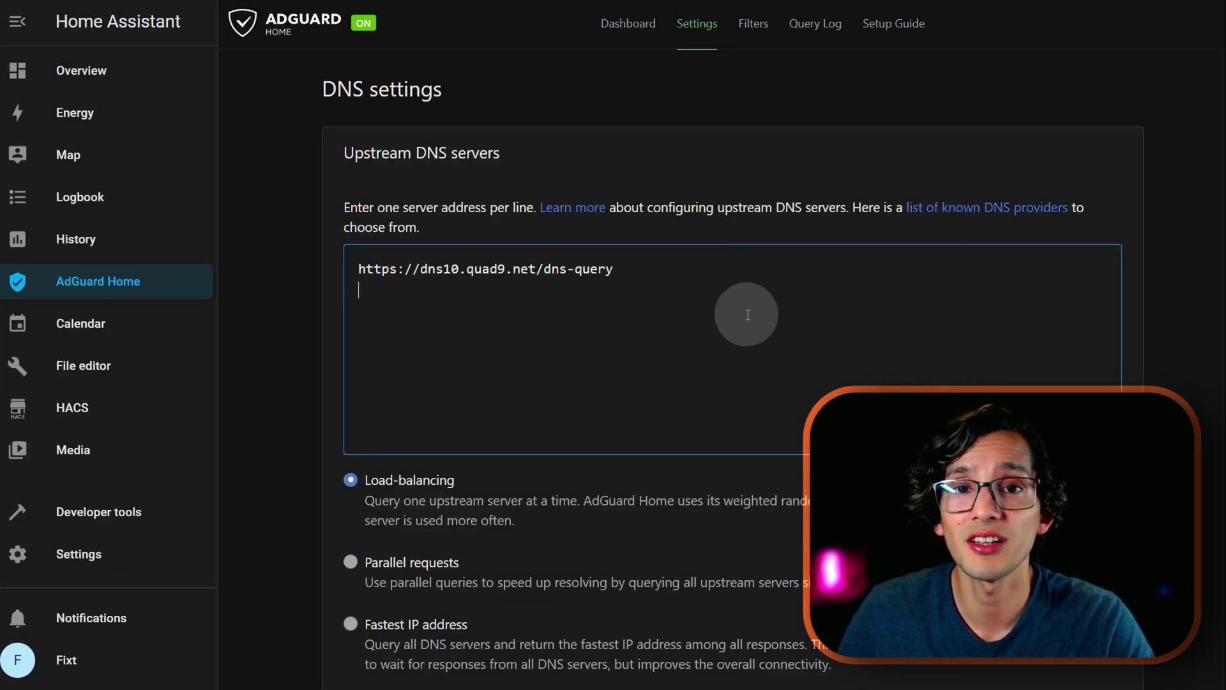
{"action": "type", "text": "https://unfiltered.adguard-dns.com/dns-query"}
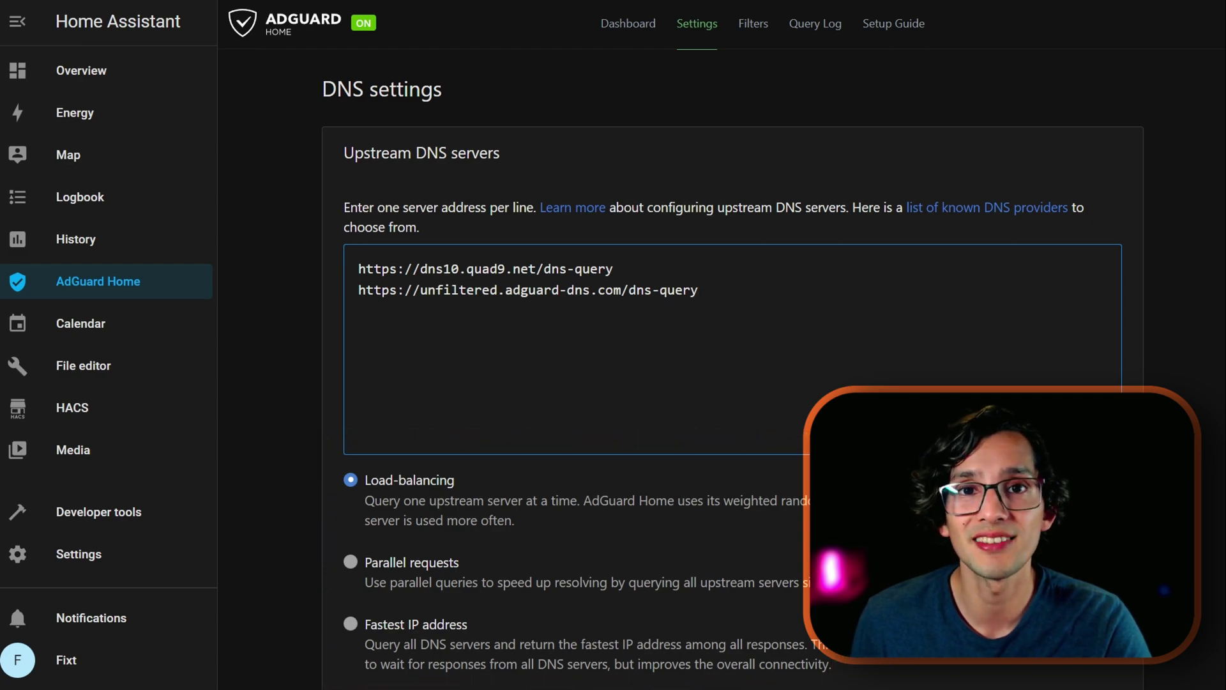
- Test the two upstream DNS servers and apply the list
{"action": "scroll", "coordinate": [722, 345], "scroll_direction": "down", "scroll_amount": 1}
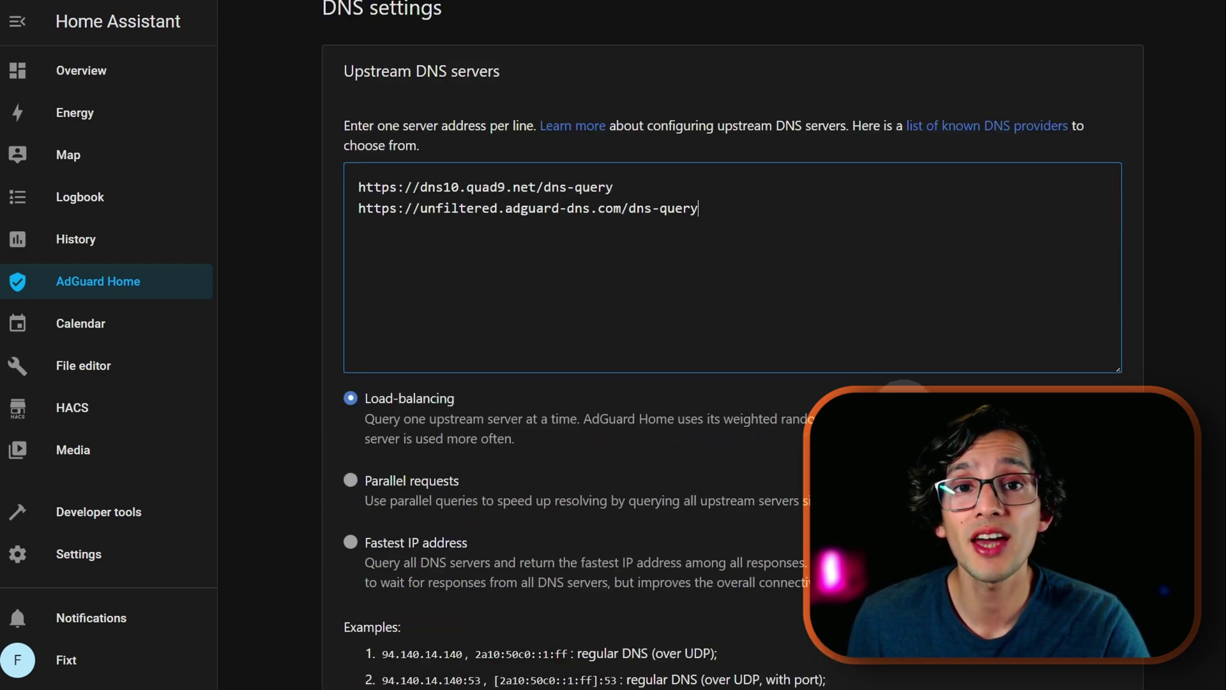
{"action": "scroll", "coordinate": [722, 345], "scroll_direction": "down", "scroll_amount": 12}
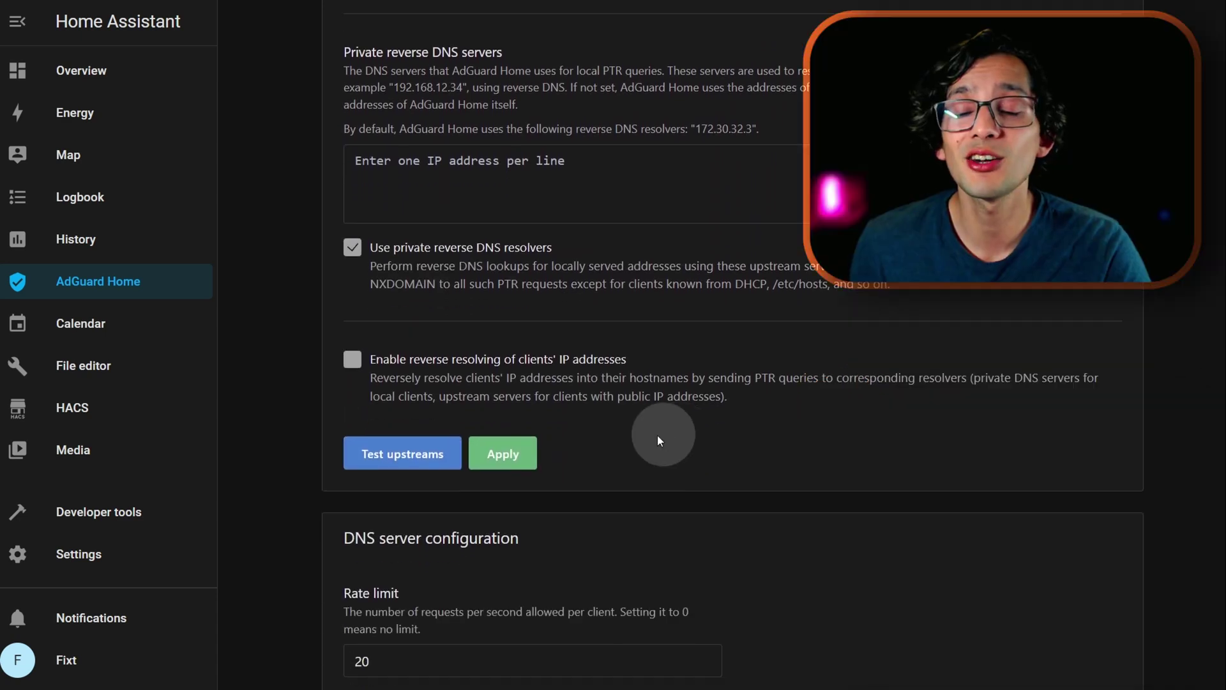
{"action": "left_click", "coordinate": [404, 452]}
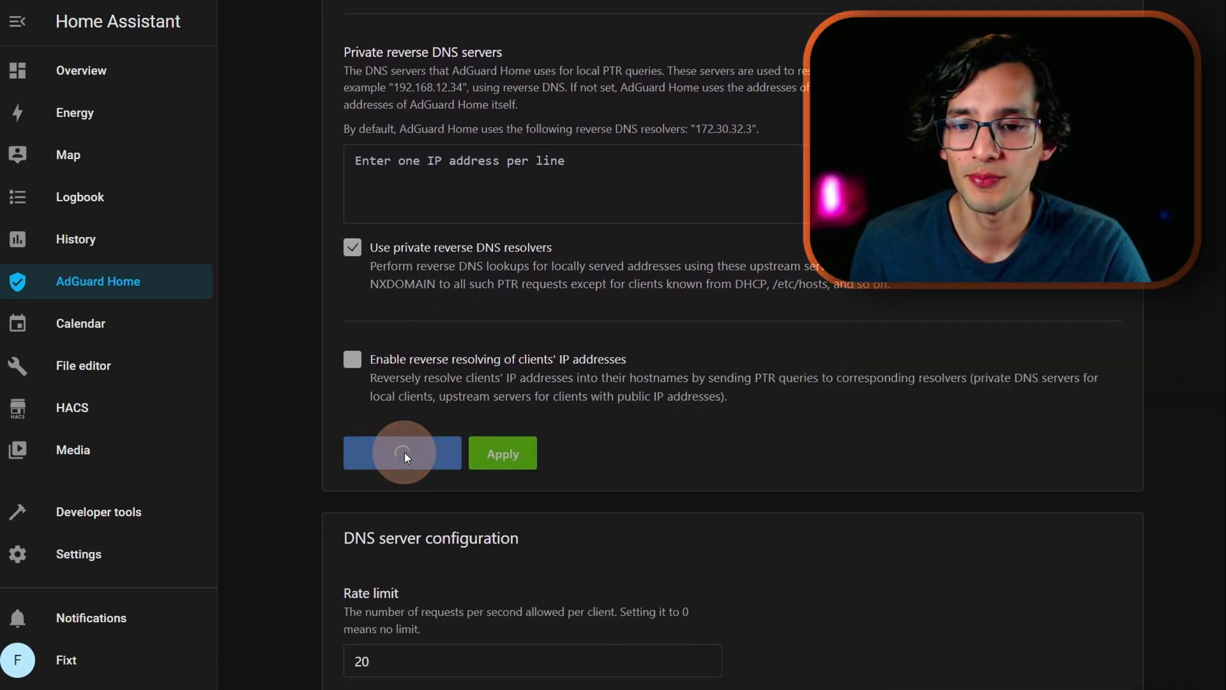
{"action": "left_click", "coordinate": [511, 453]}
- Go to AdGuard Home's Client settings and start adding a new client
{"action": "scroll", "coordinate": [944, 95], "scroll_direction": "up", "scroll_amount": 15}
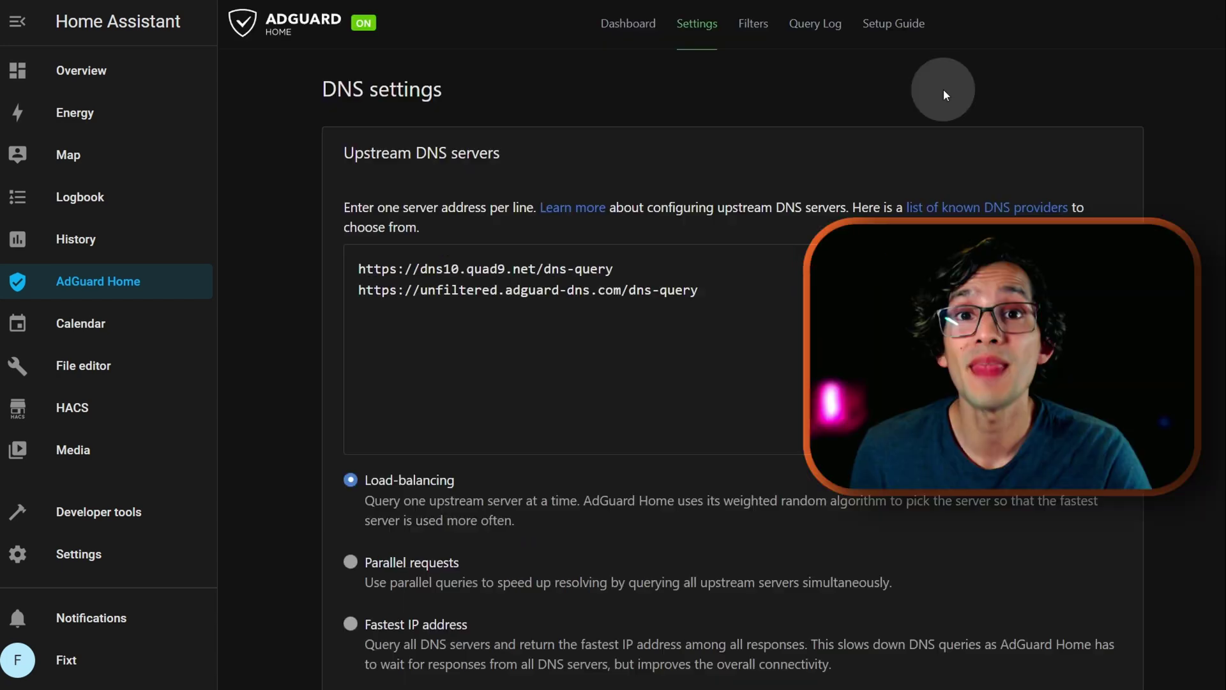
{"action": "mouse_move", "coordinate": [696, 26]}
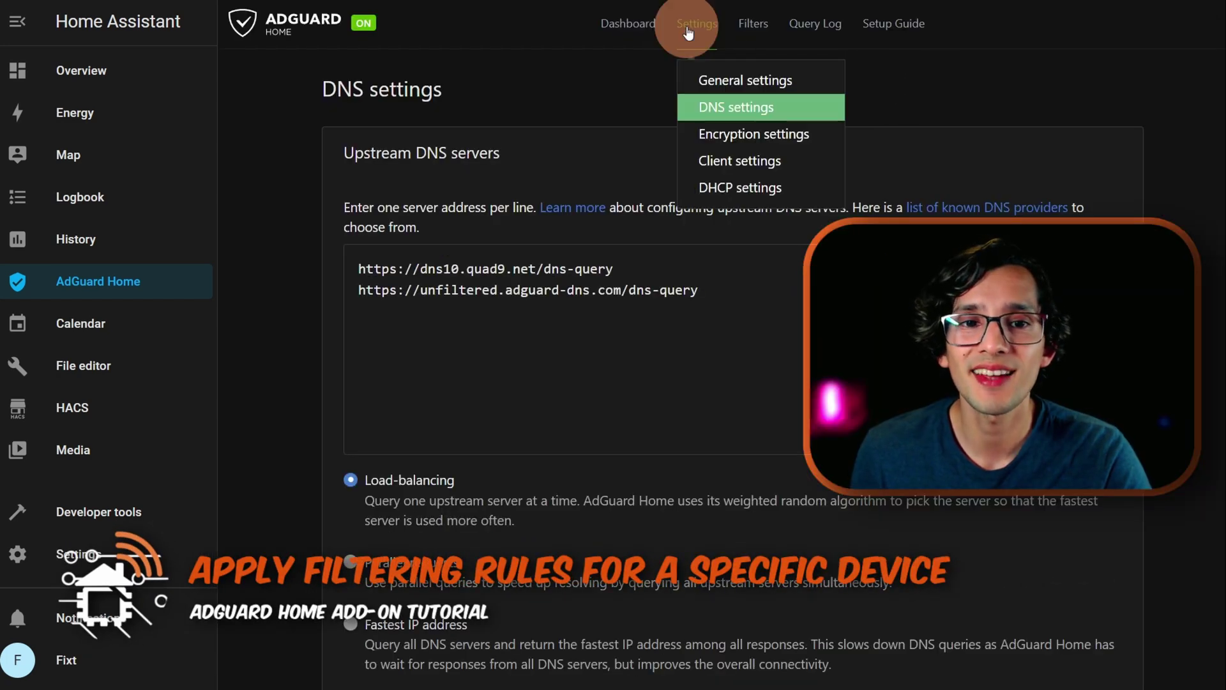
{"action": "left_click", "coordinate": [743, 161]}
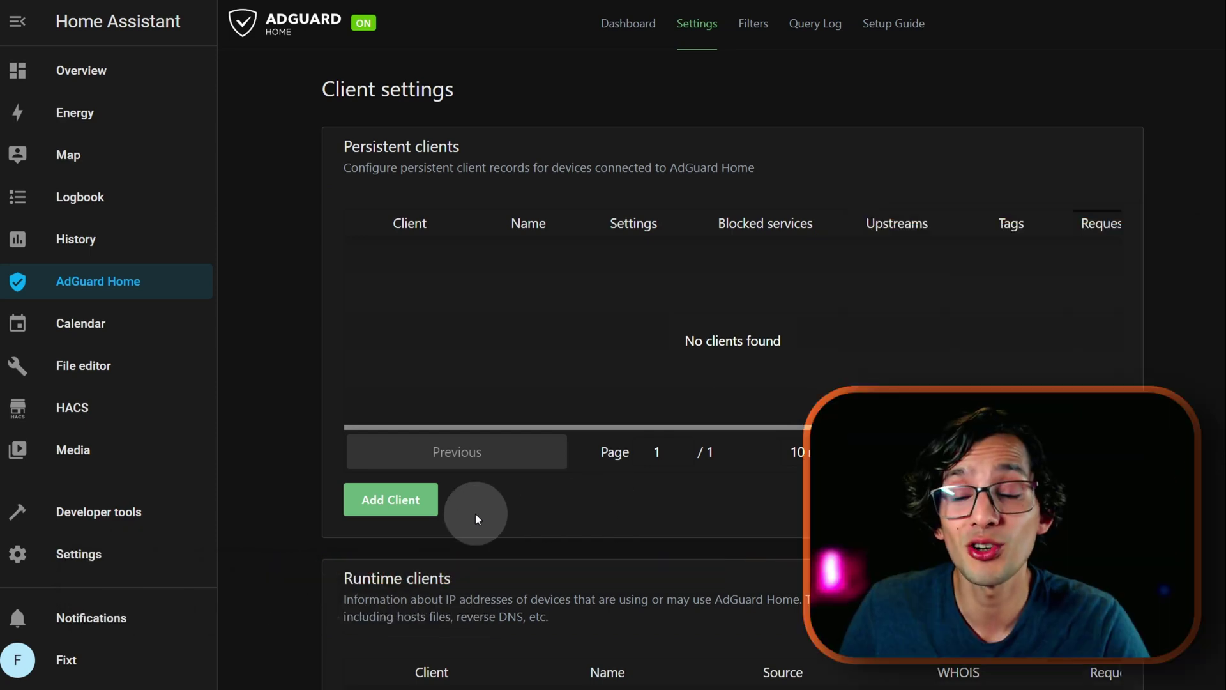
{"action": "left_click", "coordinate": [409, 501]}
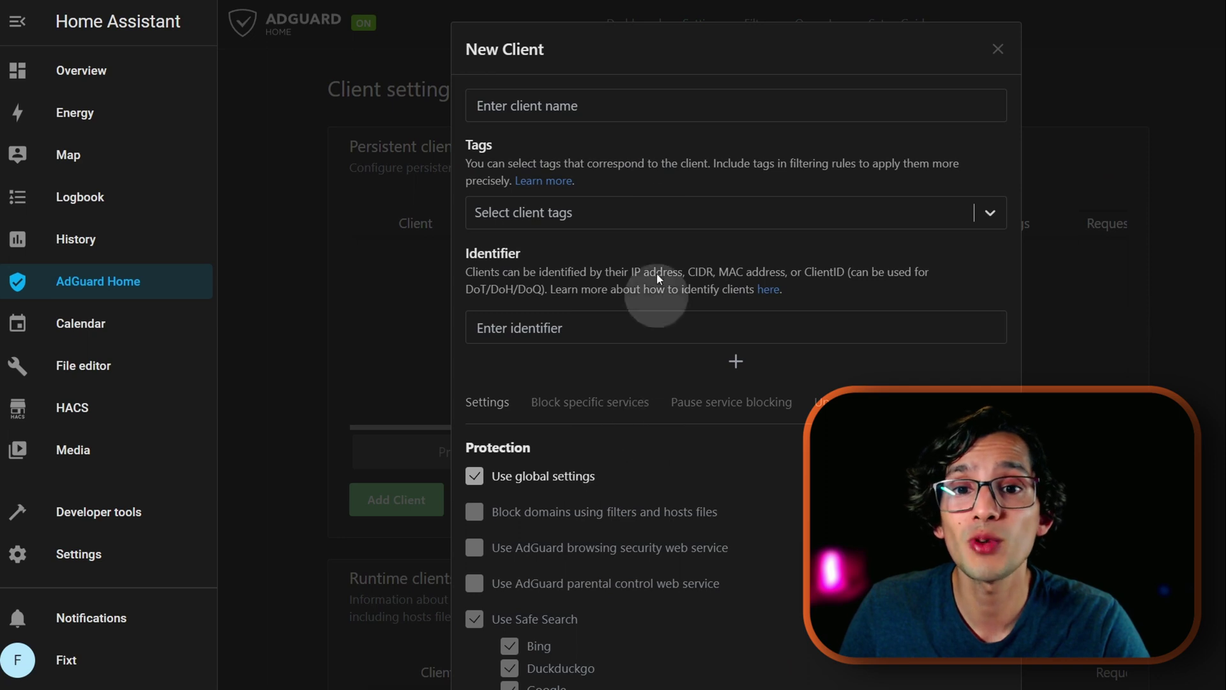
- Name the new client 'Fixt Desktop' with identifier 192.168.31.241
{"action": "left_click", "coordinate": [616, 102]}
{"action": "type", "text": "Fixt Desktop"}
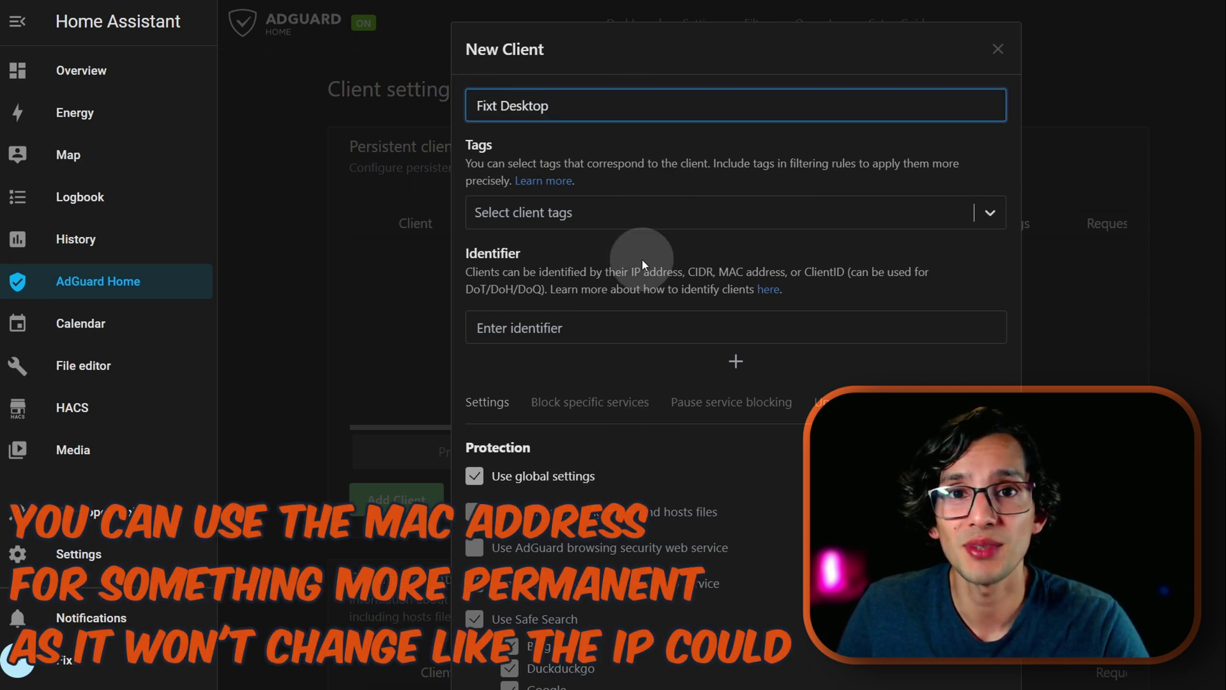
{"action": "left_click", "coordinate": [560, 329]}
{"action": "type", "text": "192.168.31.241"}
- Turn off global settings for this client, enabling filtering, parental control and Ignore in query log
{"action": "scroll", "coordinate": [787, 404], "scroll_direction": "down", "scroll_amount": 4}
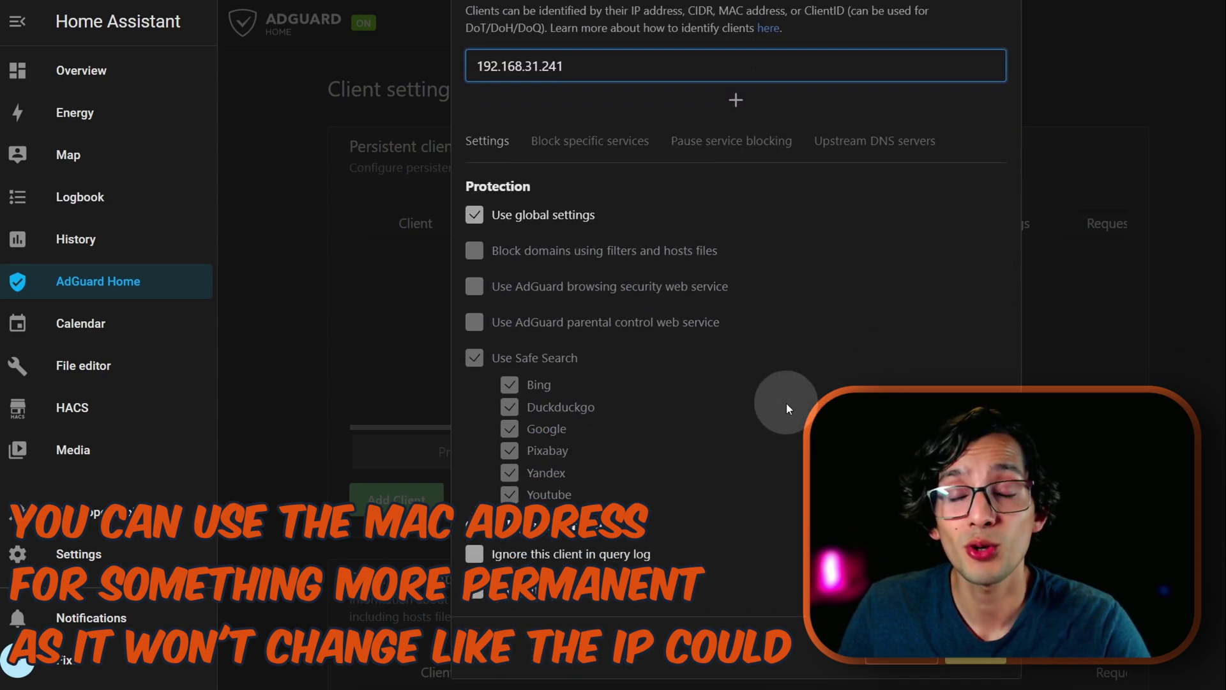
{"action": "left_click", "coordinate": [474, 209]}
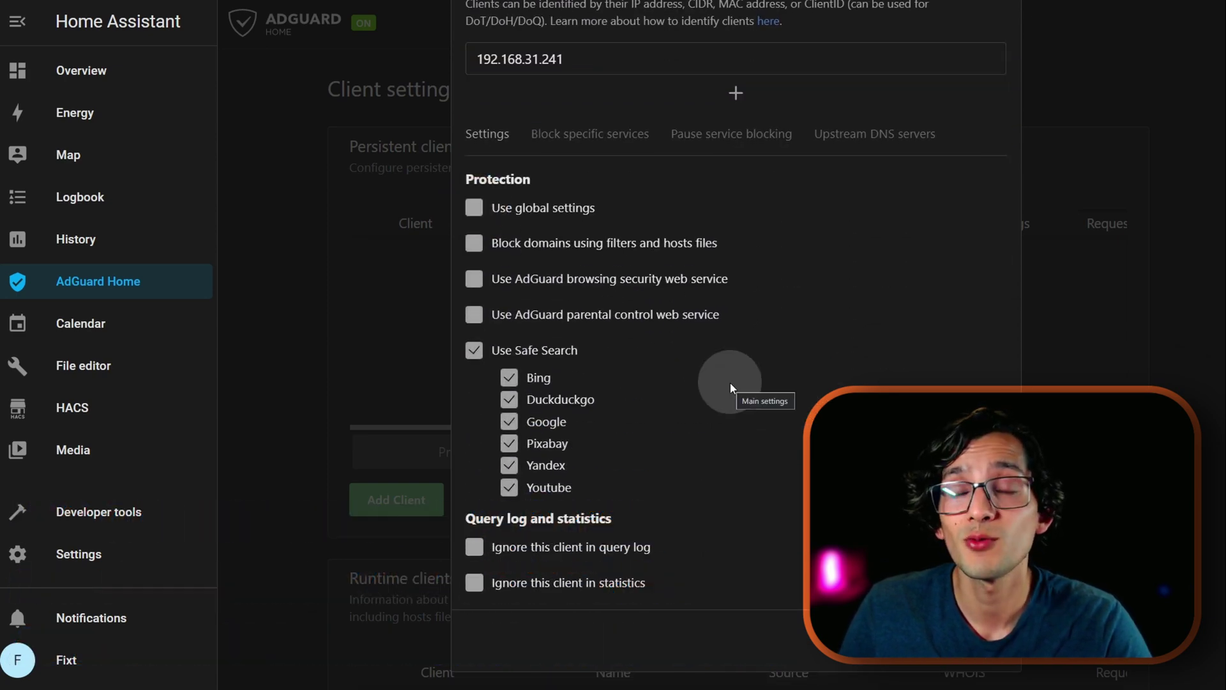
{"action": "left_click", "coordinate": [476, 246]}
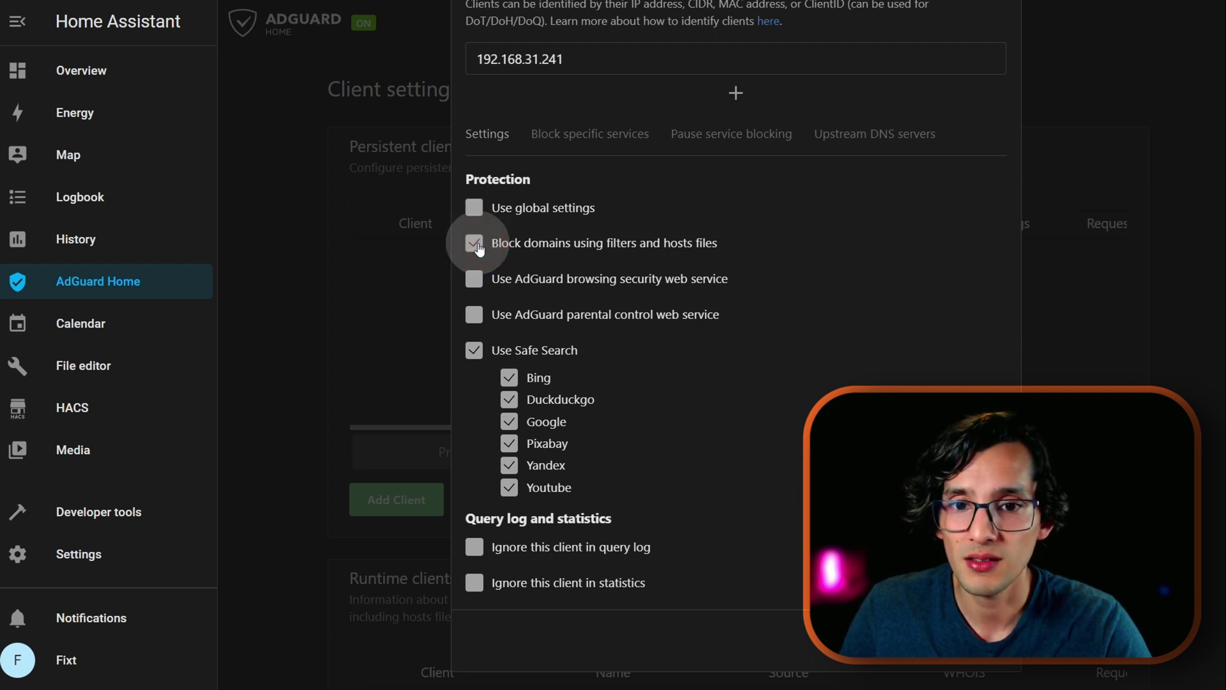
{"action": "left_click", "coordinate": [474, 316]}
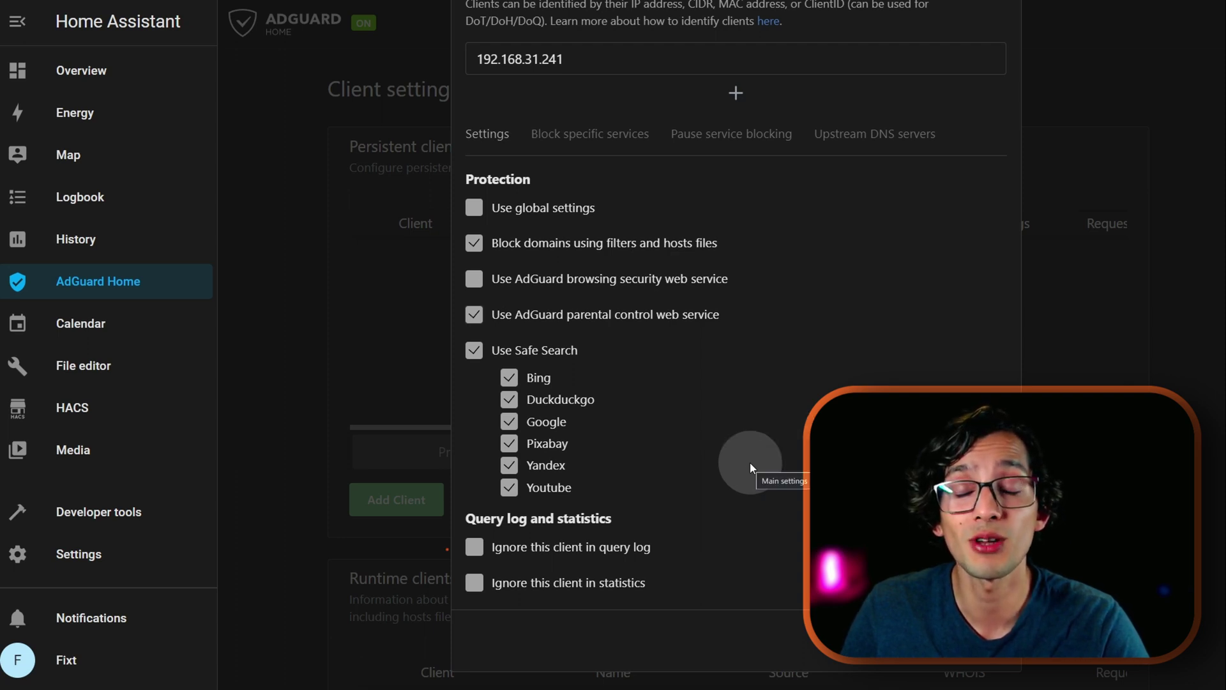
{"action": "left_click", "coordinate": [474, 546]}
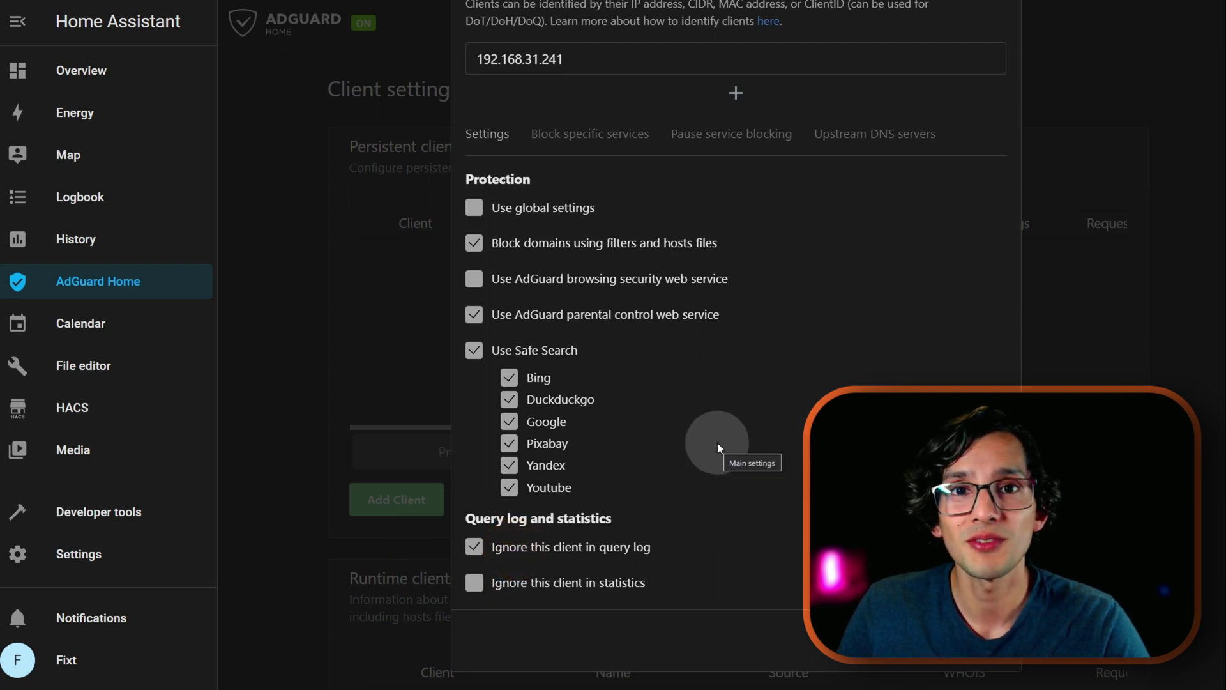
{"action": "left_click", "coordinate": [615, 144]}
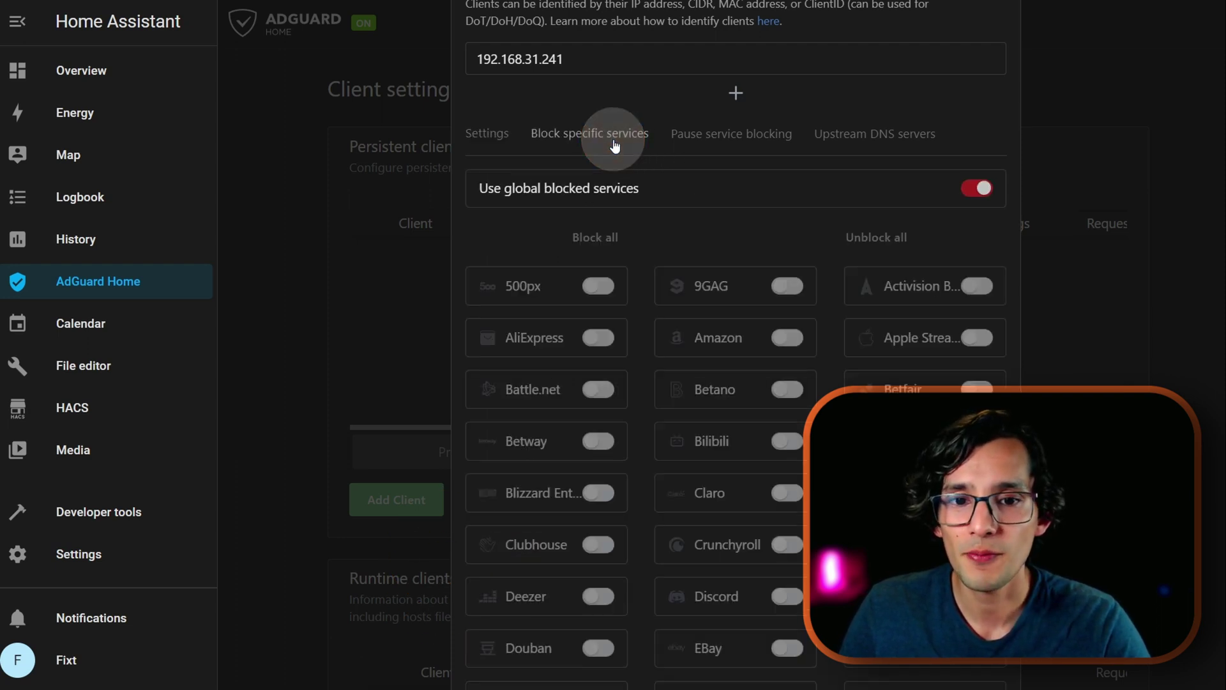
- Block CloudFlare, Blizzard and Betano for this client instead of using the global blocked services
{"action": "left_click", "coordinate": [977, 192]}
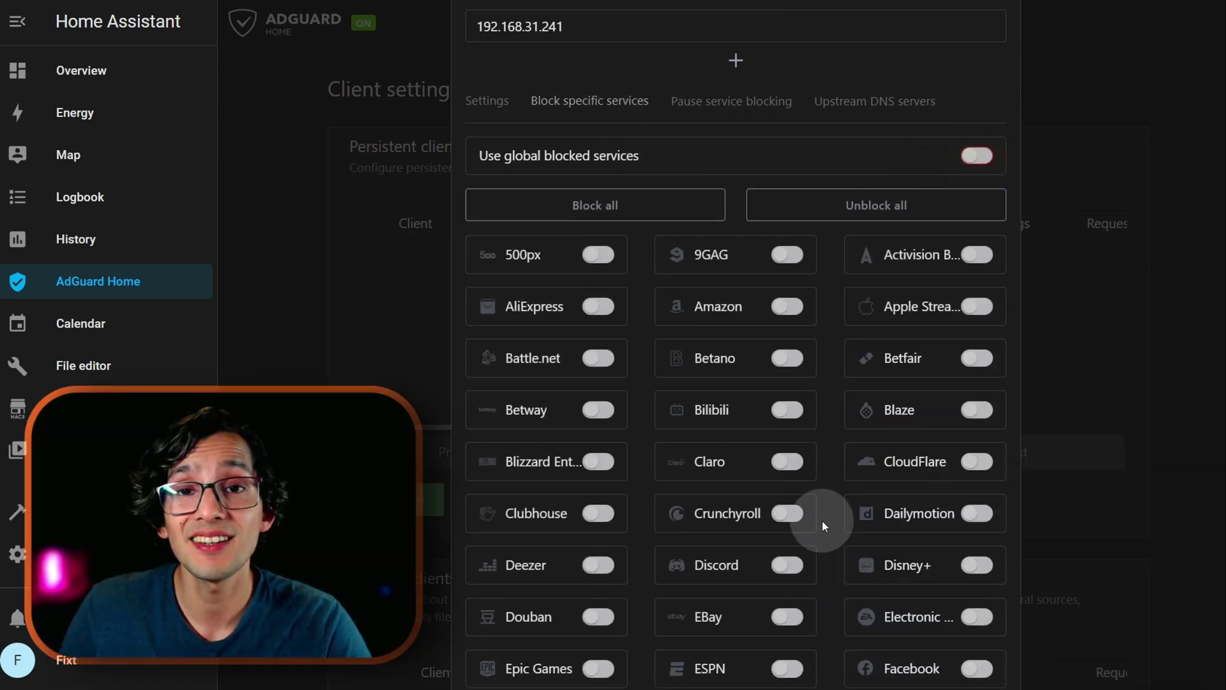
{"action": "scroll", "coordinate": [821, 520], "scroll_direction": "down", "scroll_amount": 3}
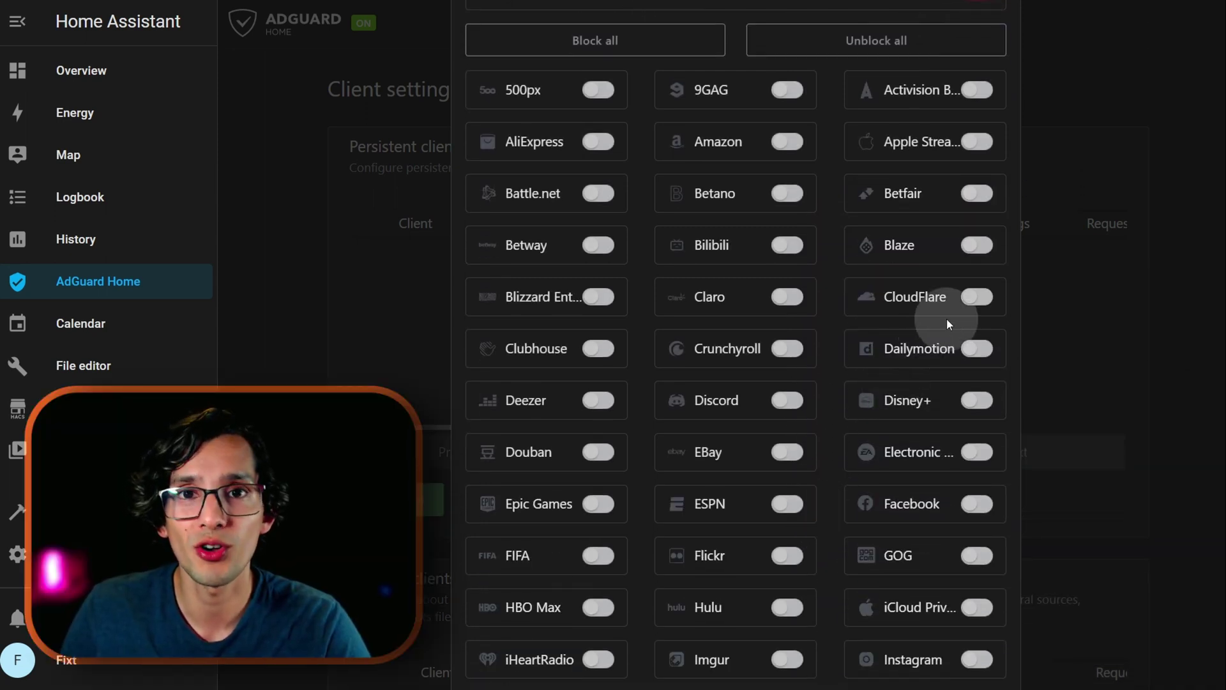
{"action": "left_click", "coordinate": [977, 296]}
{"action": "left_click", "coordinate": [599, 297]}
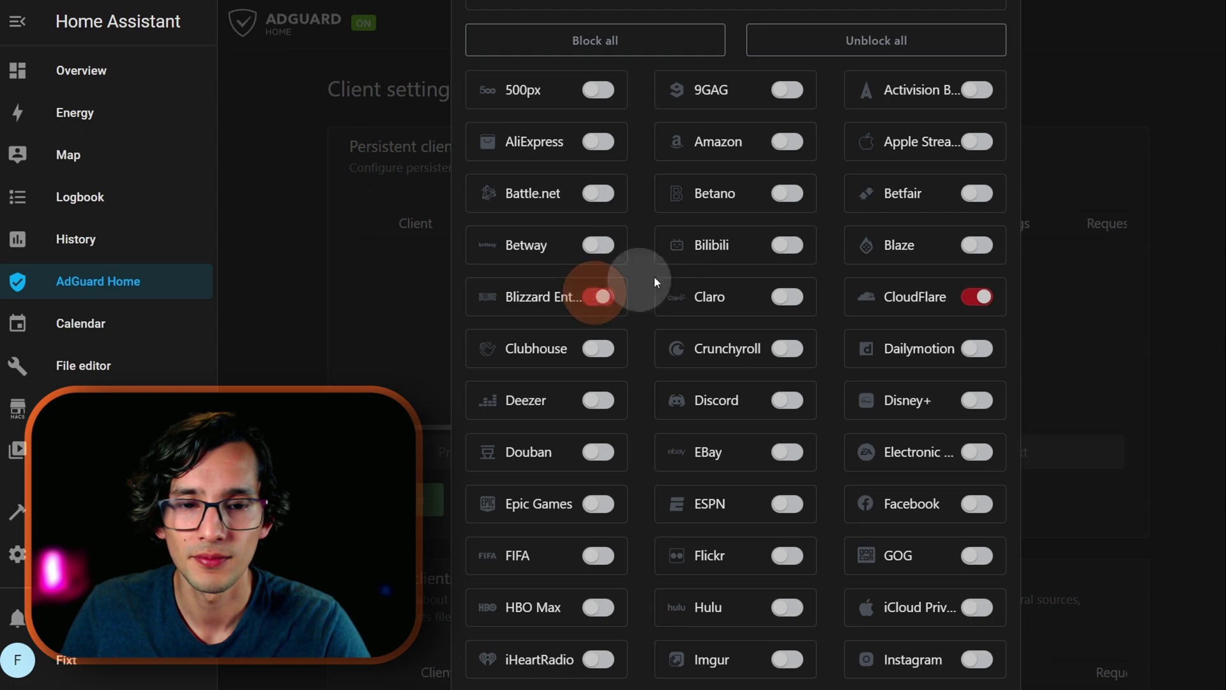
{"action": "left_click", "coordinate": [787, 193]}
{"action": "scroll", "coordinate": [652, 549], "scroll_direction": "up", "scroll_amount": 7}
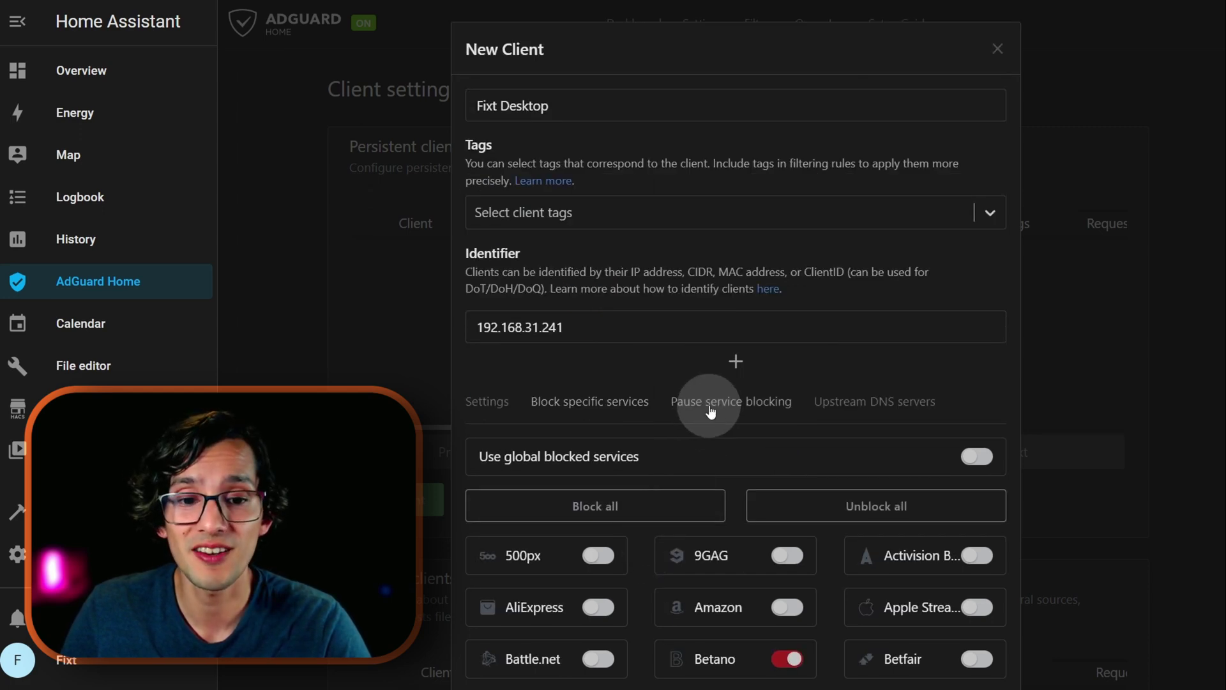
- Add a service-blocking pause schedule covering all of Sunday, 00:00–23:59
{"action": "left_click", "coordinate": [710, 407]}
{"action": "left_click", "coordinate": [527, 552]}
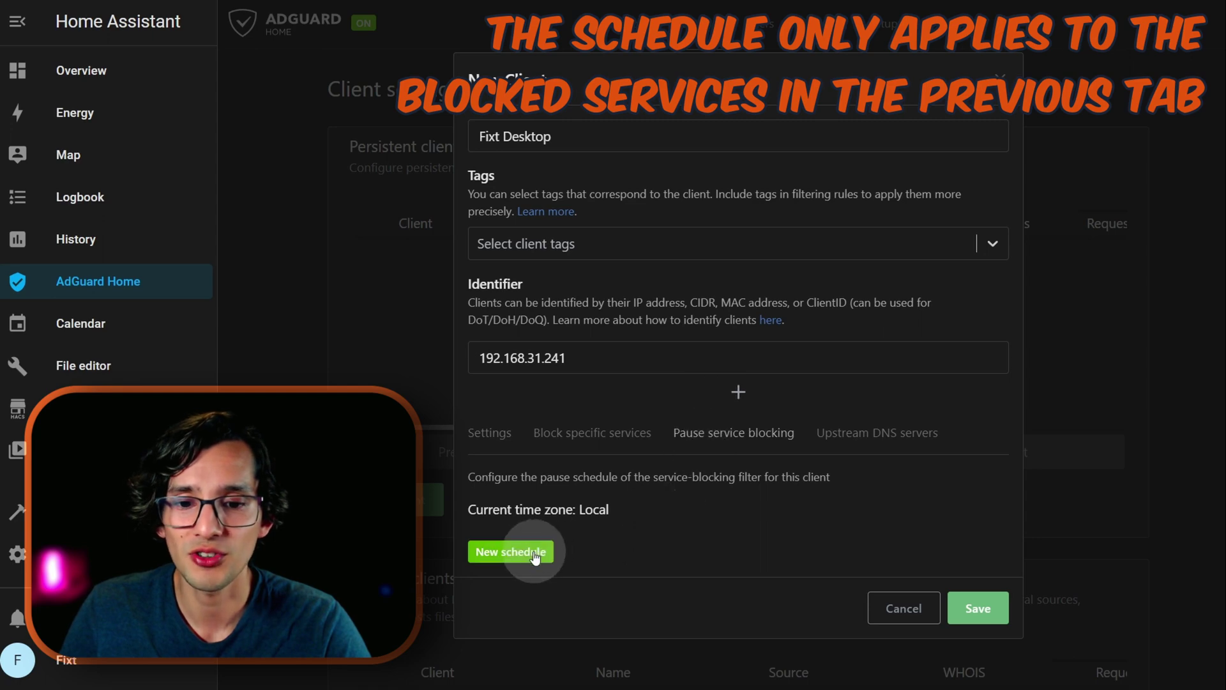
{"action": "left_click", "coordinate": [852, 280]}
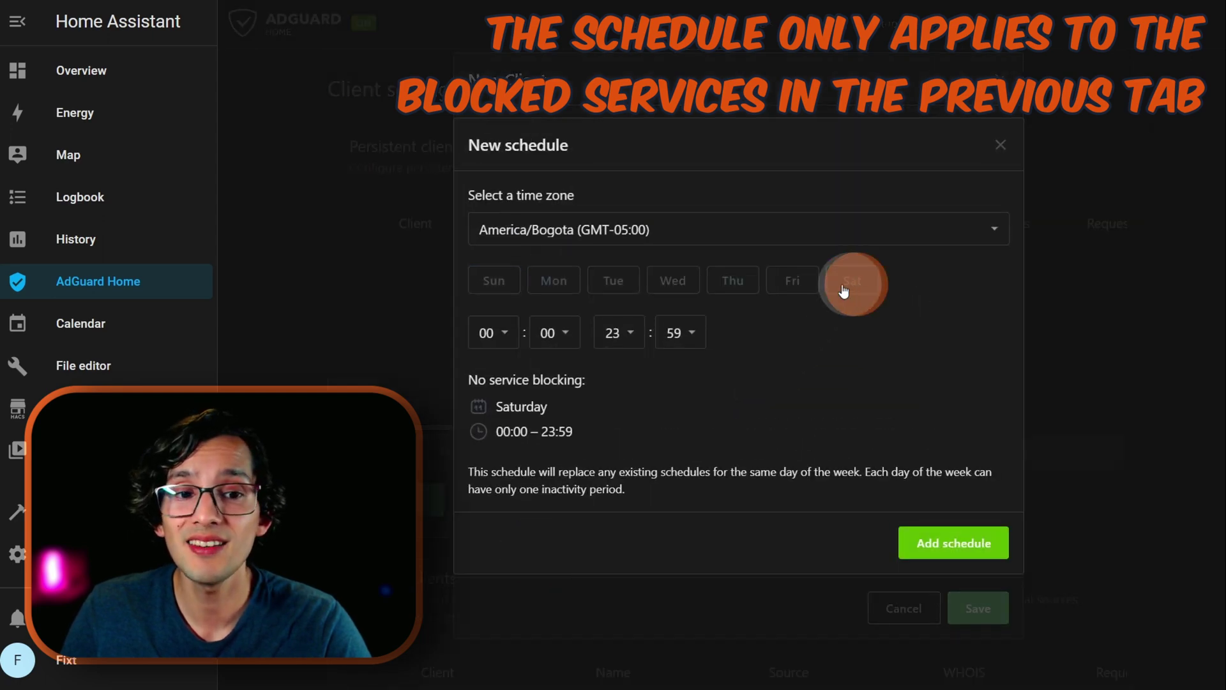
{"action": "left_click", "coordinate": [494, 280]}
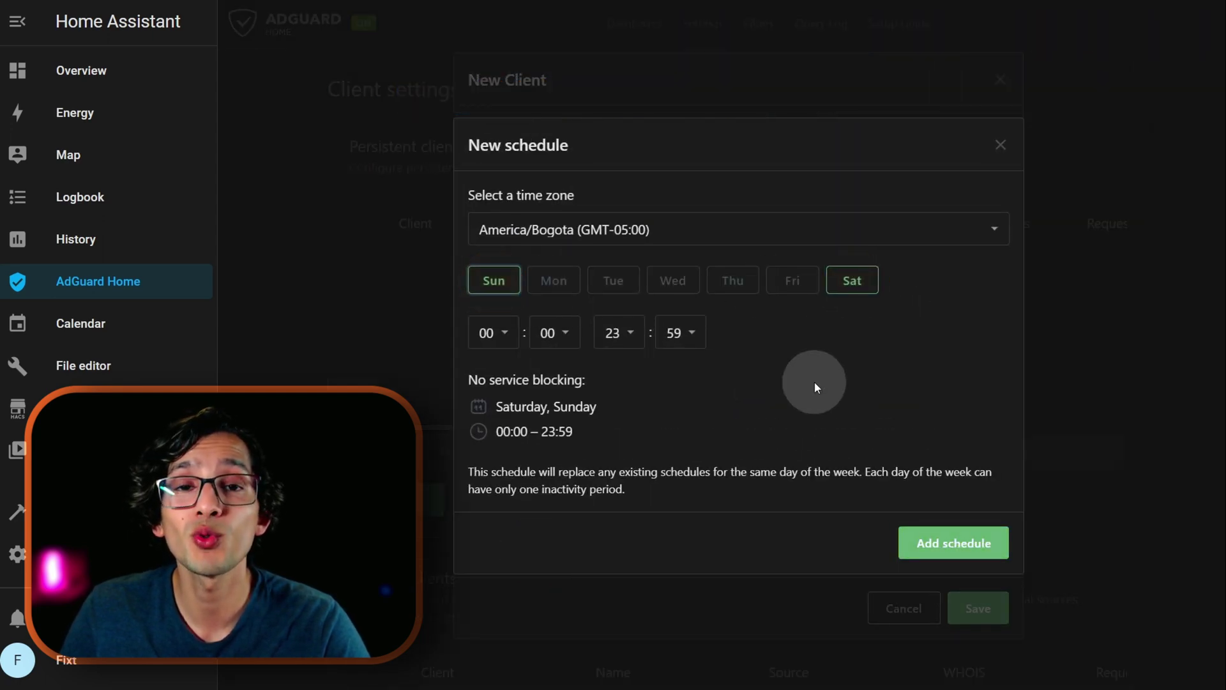
{"action": "left_click", "coordinate": [925, 539]}
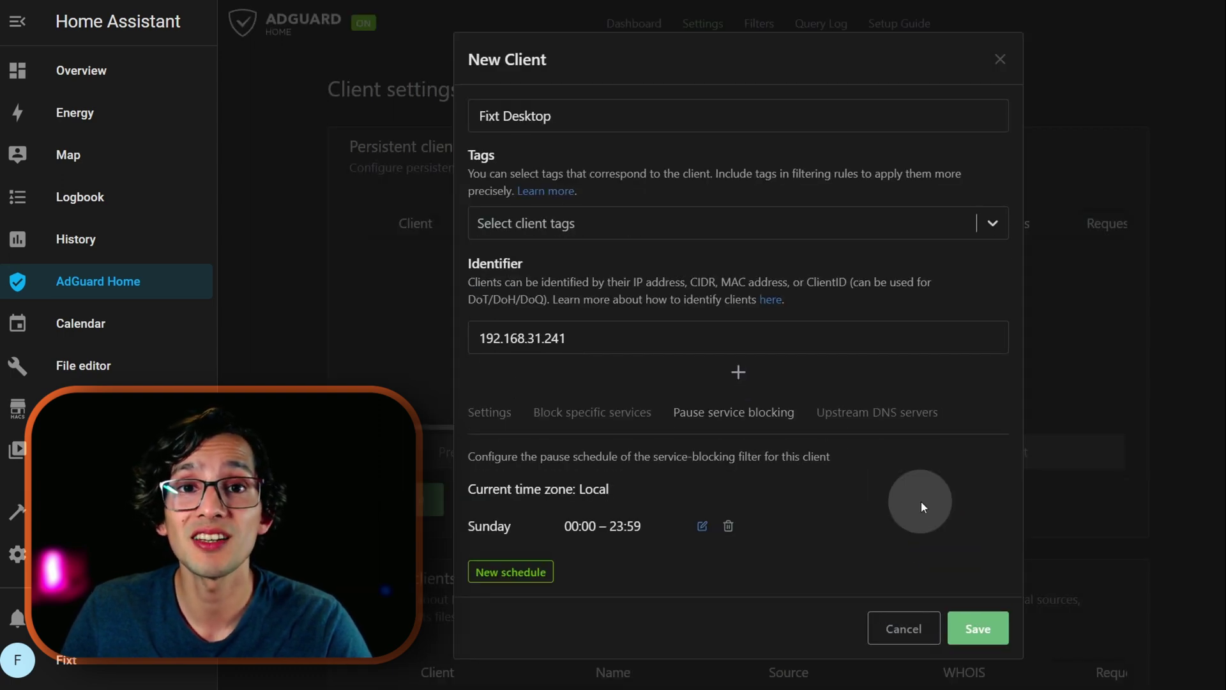
{"action": "left_click", "coordinate": [830, 413]}
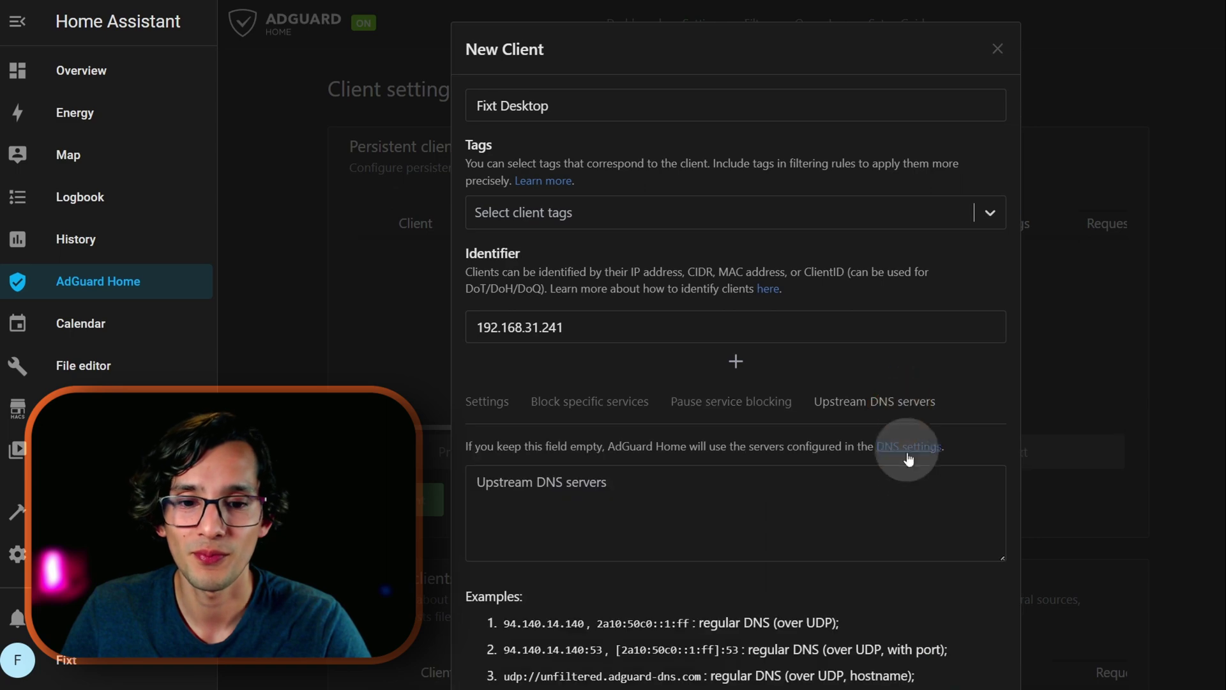
{"action": "type", "text": "https://family.adguard-dns.com/dns-query"}
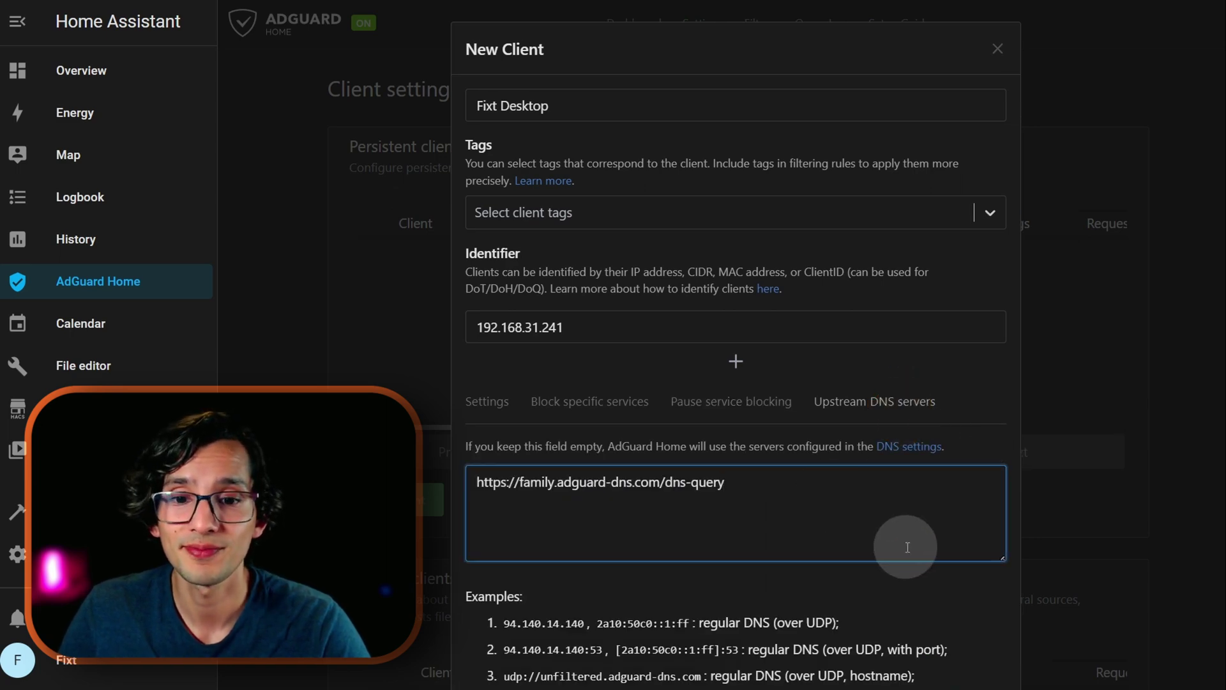
{"action": "scroll", "coordinate": [911, 547], "scroll_direction": "down", "scroll_amount": 5}
{"action": "left_click", "coordinate": [961, 641]}
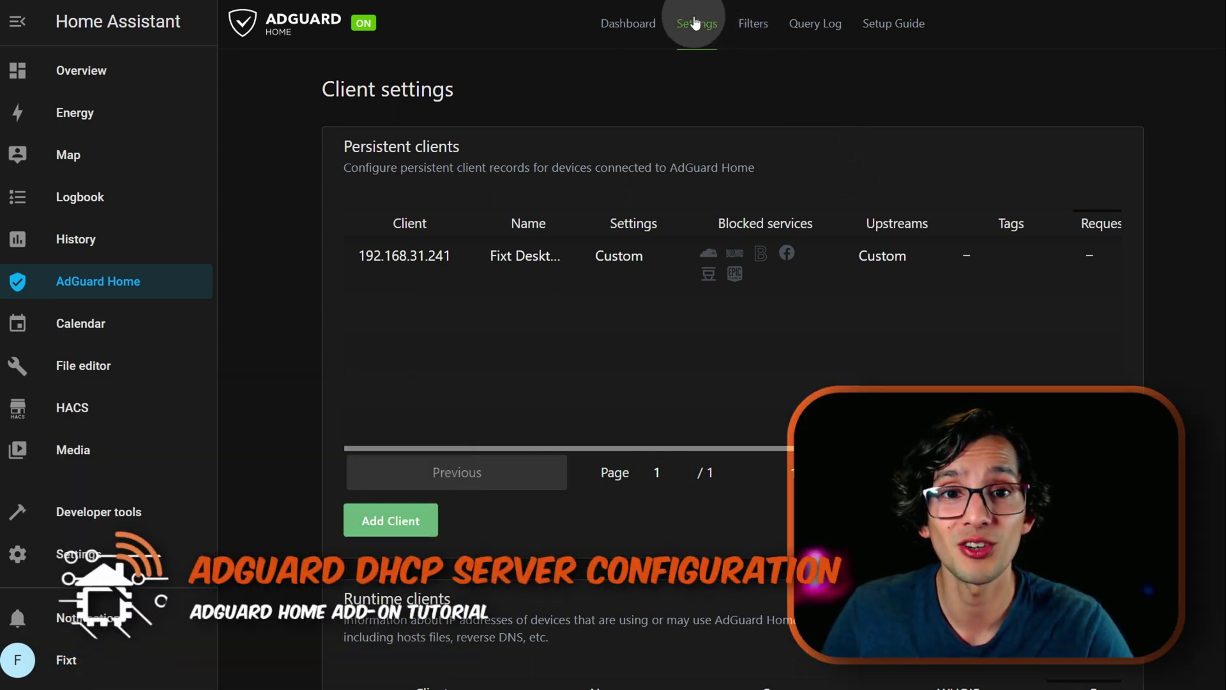
- Choose interface enp0s3 for DHCP with gateway 192.168.31.1 and subnet mask 255.255.255.0
{"action": "mouse_move", "coordinate": [695, 23]}
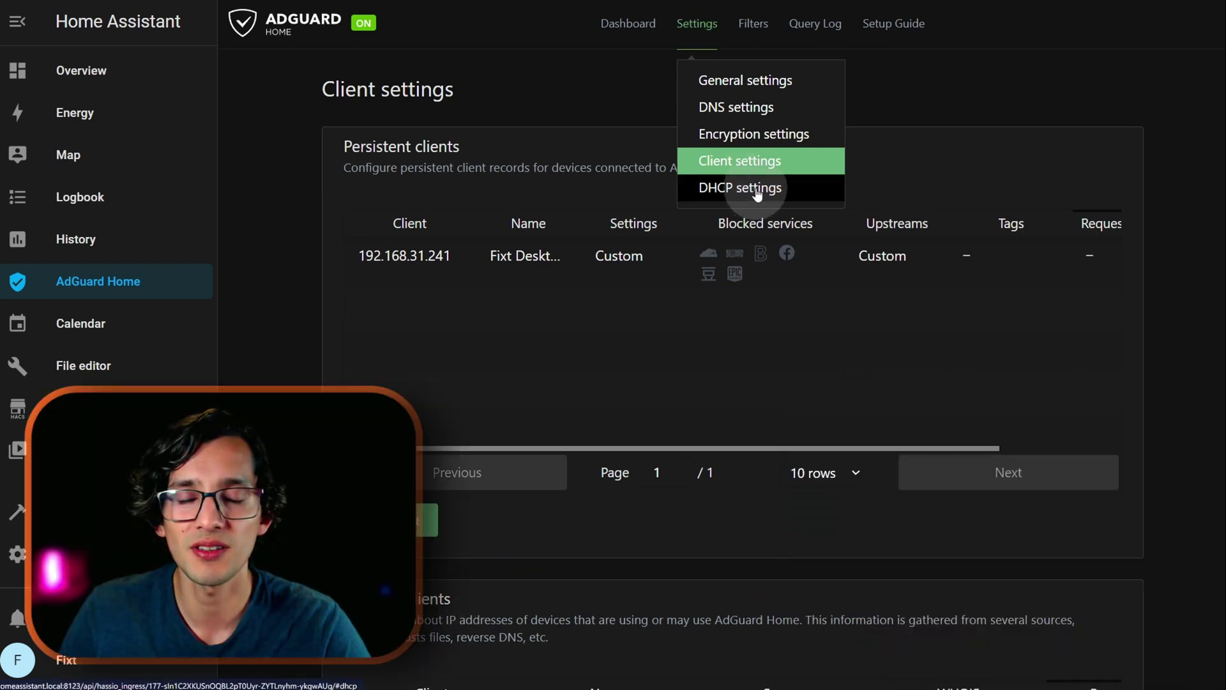
{"action": "left_click", "coordinate": [757, 191]}
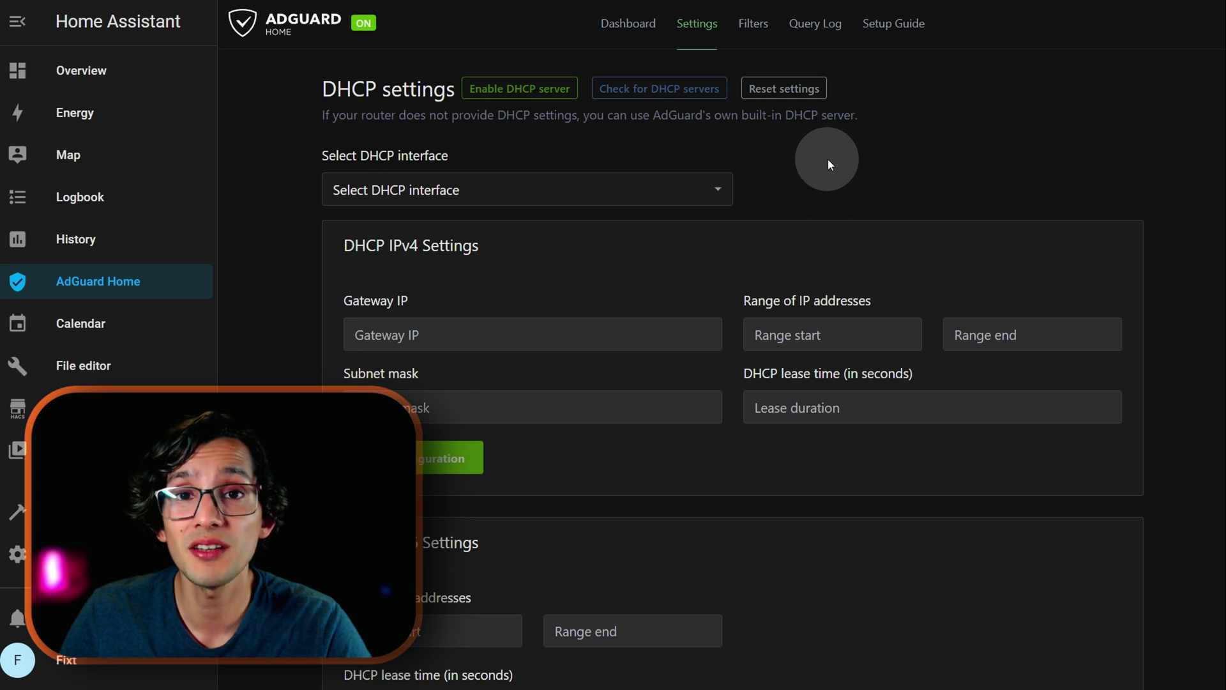
{"action": "left_click", "coordinate": [713, 187]}
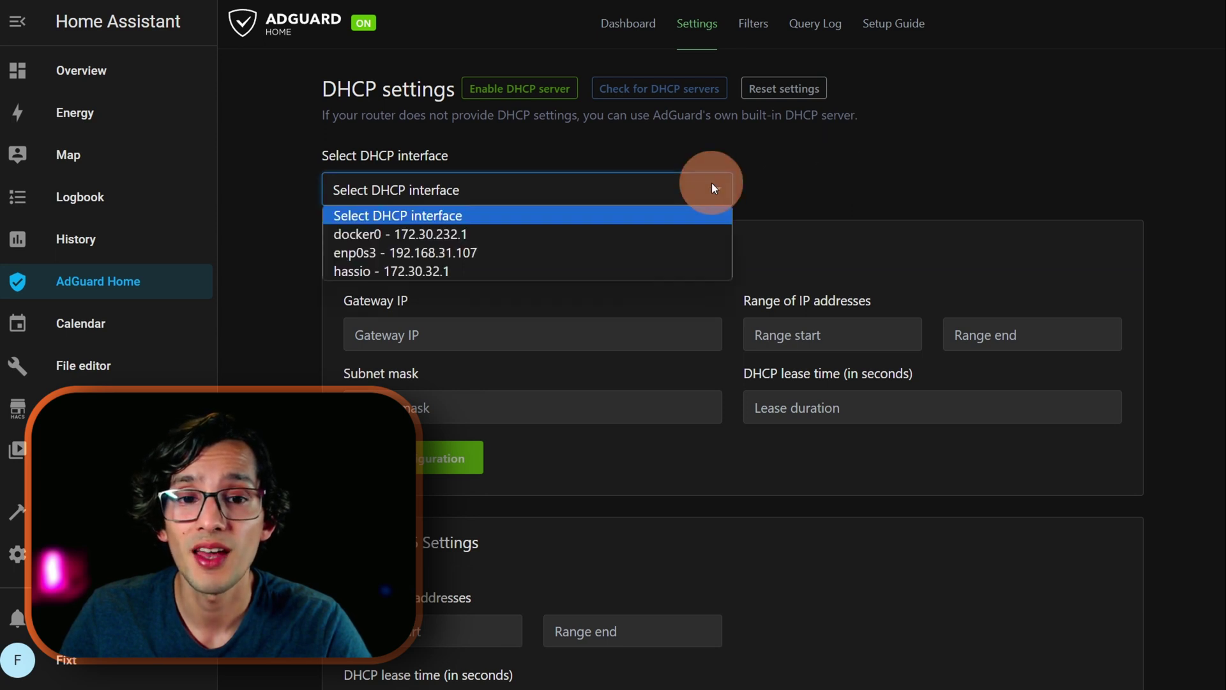
{"action": "left_click", "coordinate": [622, 253]}
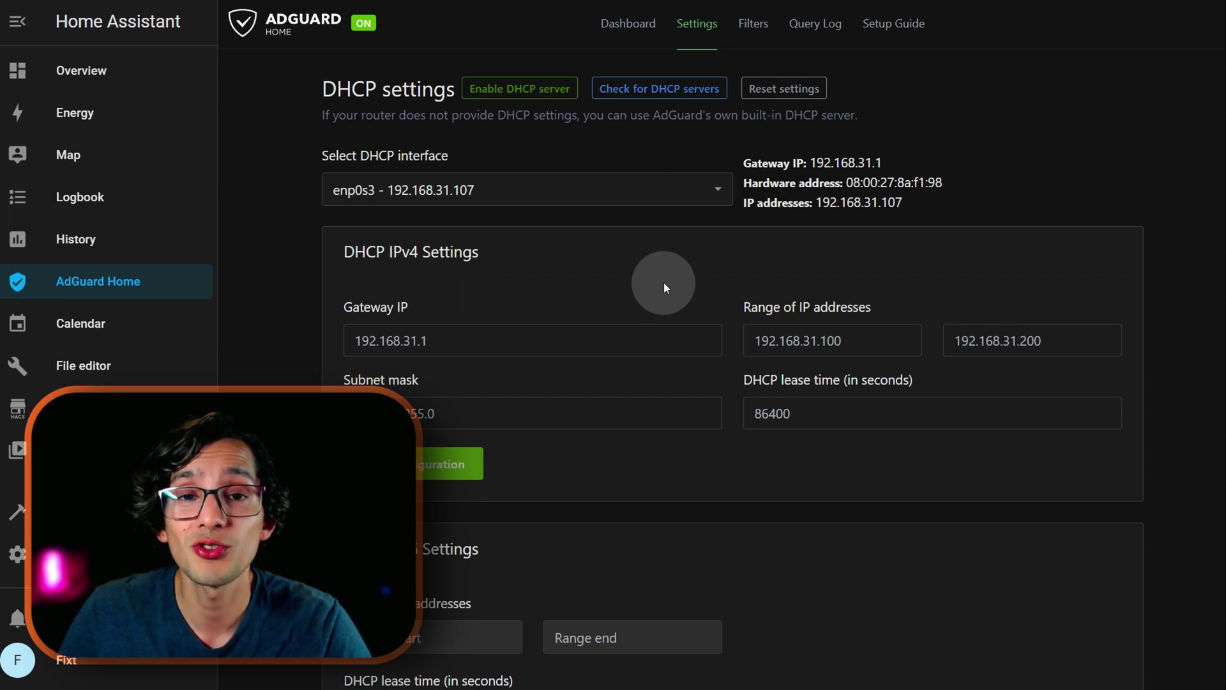
{"action": "left_click", "coordinate": [467, 341]}
{"action": "type", "text": "192.168.31.1"}
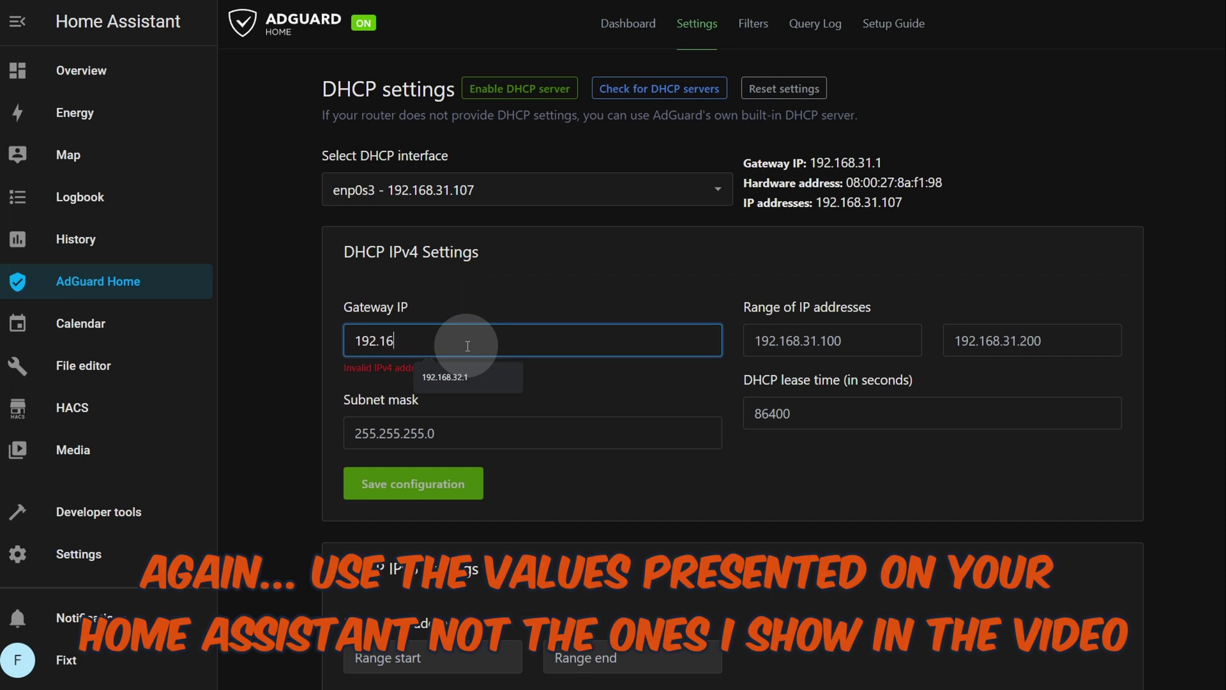
{"action": "left_click", "coordinate": [504, 415]}
{"action": "type", "text": "255.255.255.0"}
- Set the DHCP range to 192.168.31.5–192.168.31.253 with an 86400-second lease time
{"action": "left_click", "coordinate": [835, 338]}
{"action": "type", "text": "192.16"}
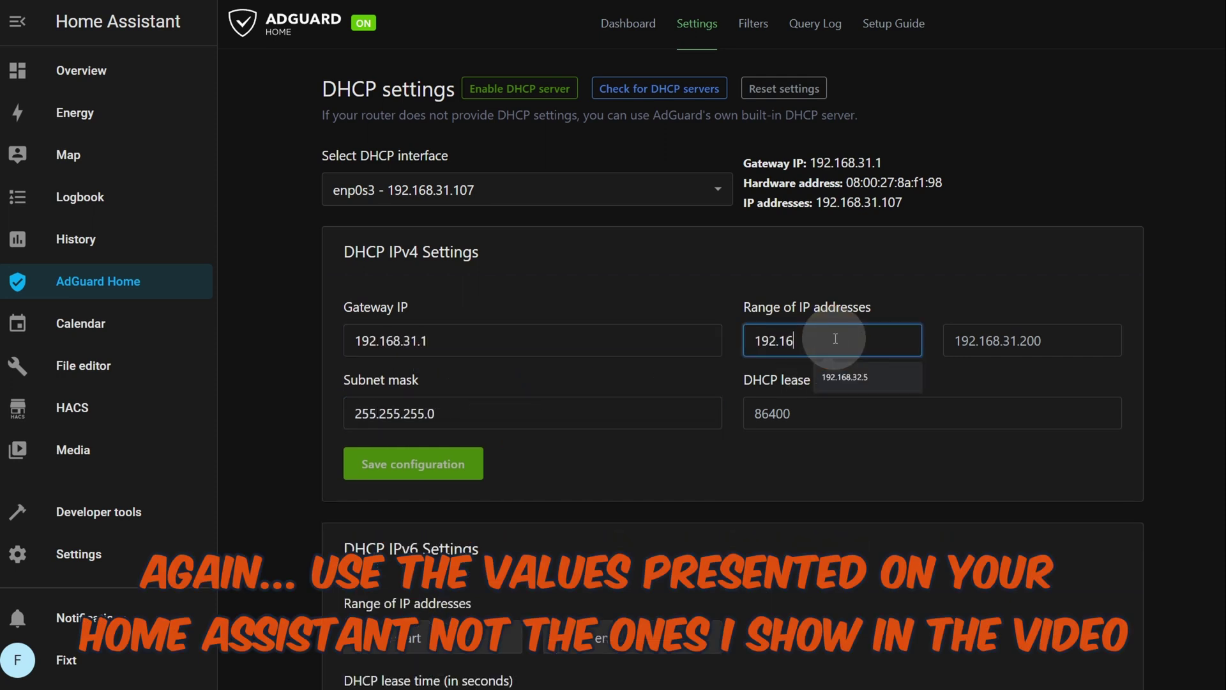
{"action": "type", "text": "8.31.5"}
{"action": "left_click", "coordinate": [1077, 343]}
{"action": "type", "text": "192."}
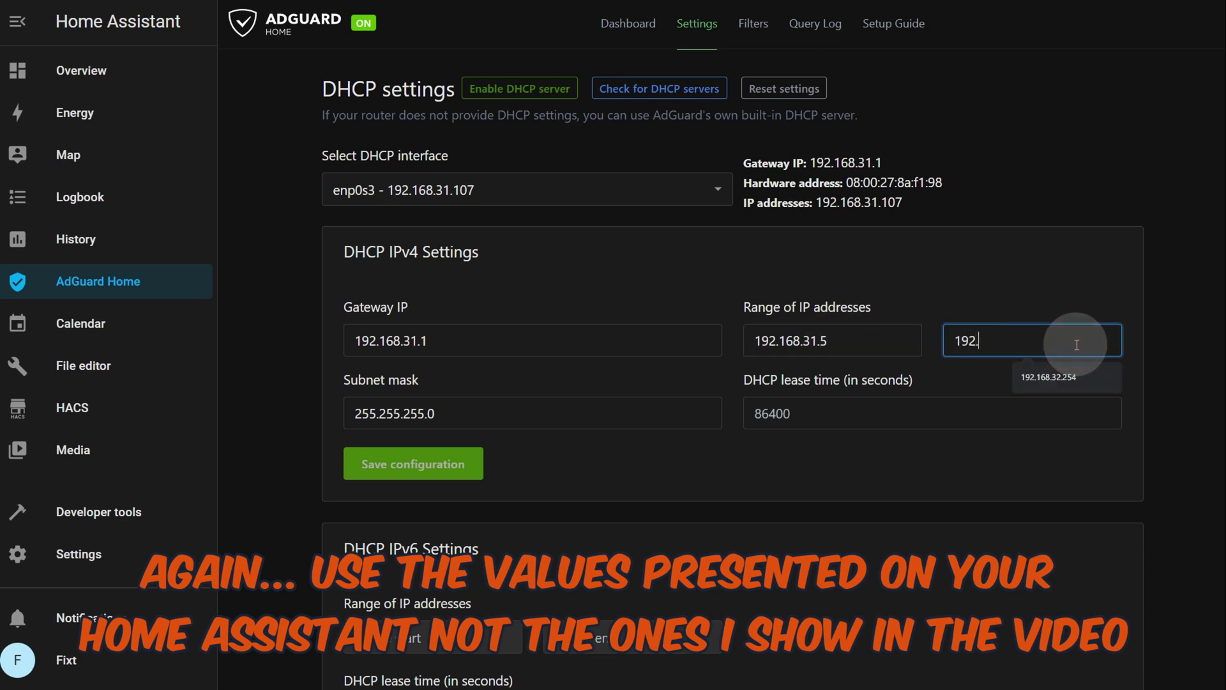
{"action": "type", "text": "168.31.253"}
{"action": "key", "text": "Tab"}
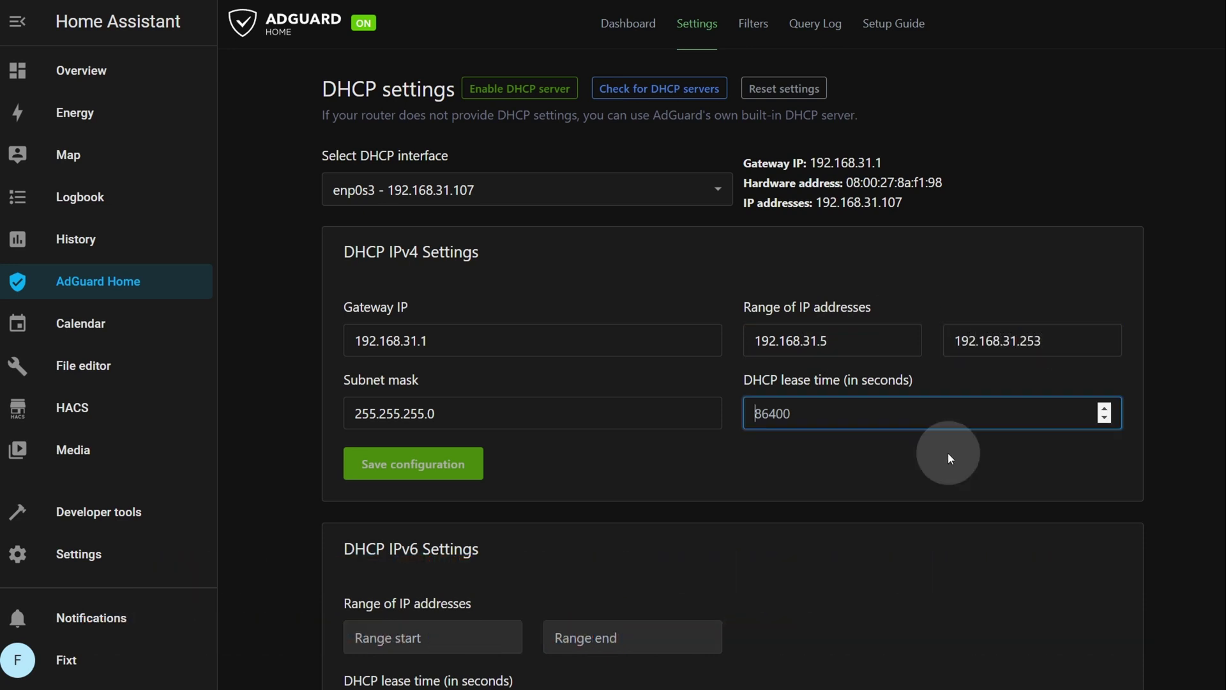
{"action": "type", "text": "86400"}
{"action": "left_click", "coordinate": [762, 483]}
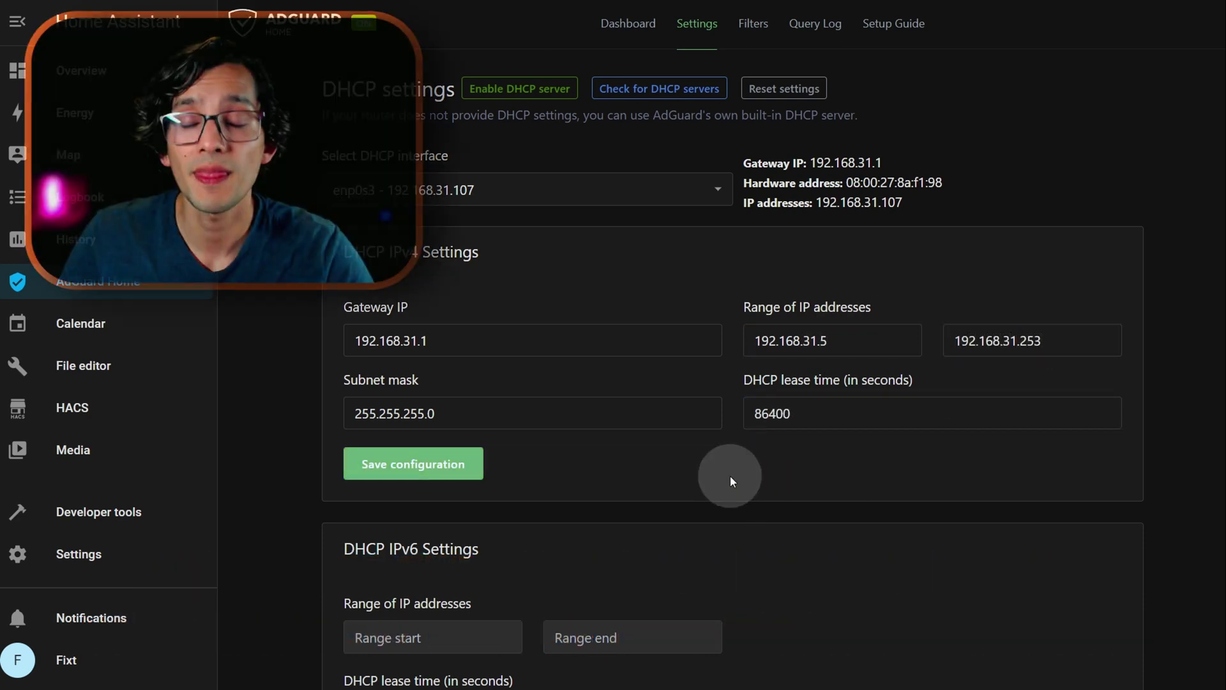
- Save the DHCP configuration and enable AdGuard's DHCP server
{"action": "left_click", "coordinate": [470, 476]}
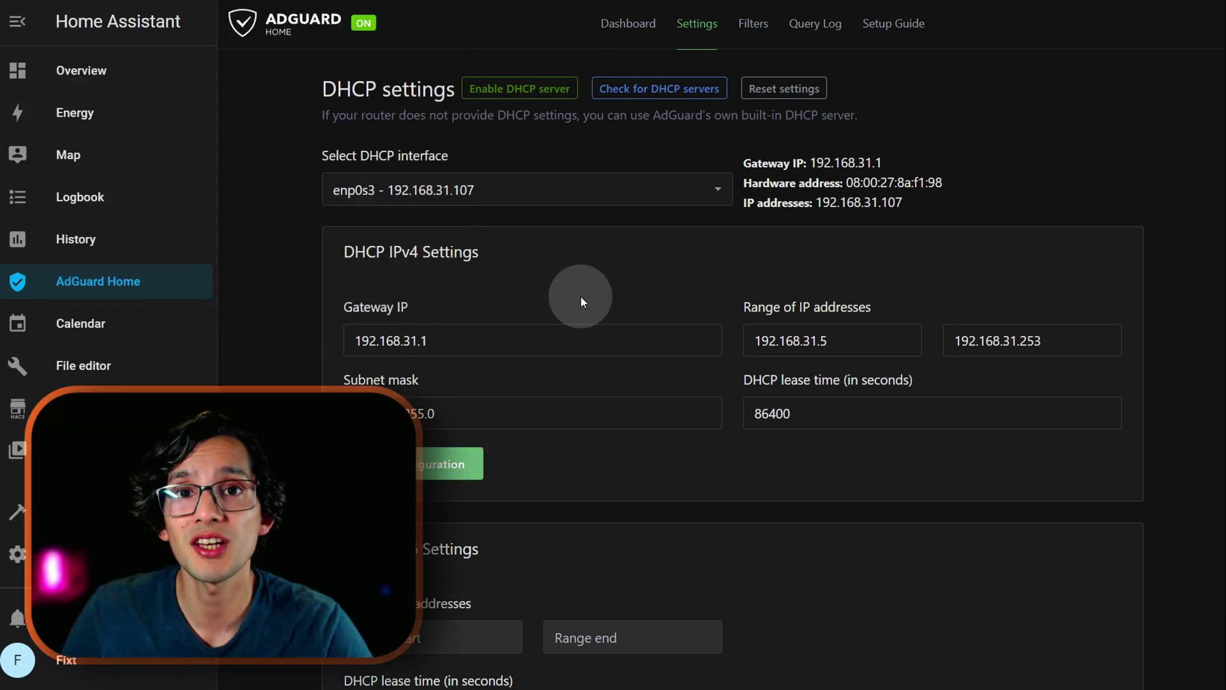
{"action": "left_click", "coordinate": [540, 90]}
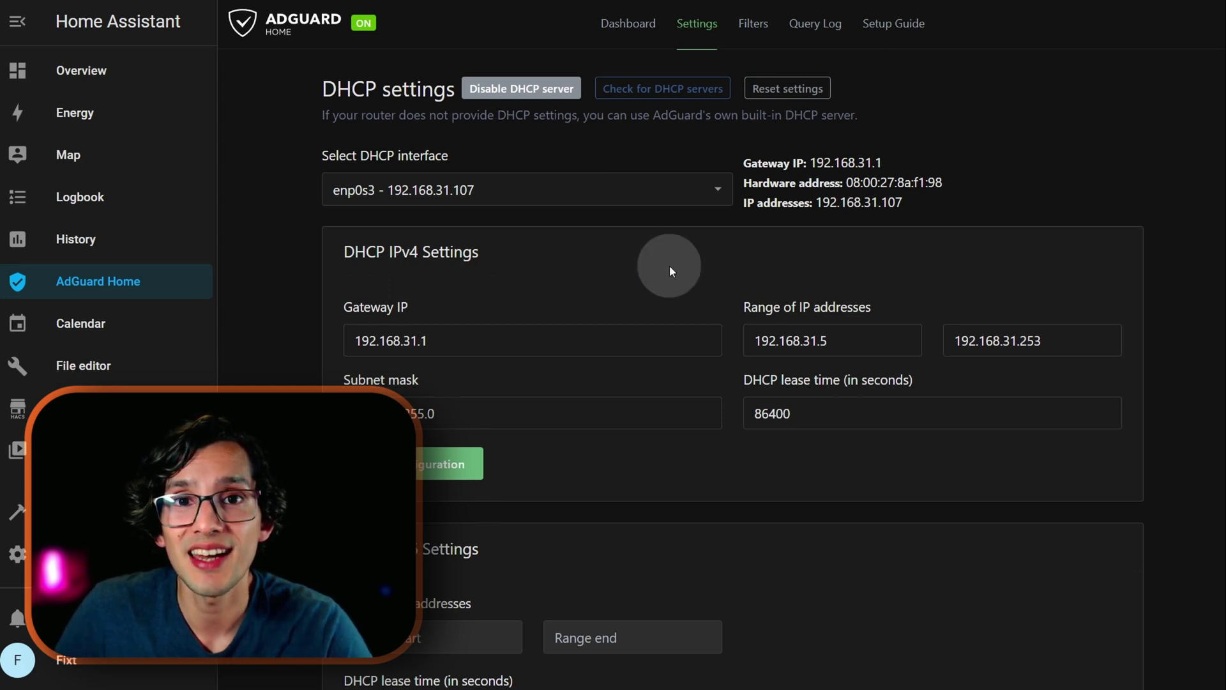
{"action": "scroll", "coordinate": [670, 265], "scroll_direction": "down", "scroll_amount": 15}
- Add a static DHCP lease for host Serv-X at 192.168.31.164
{"action": "left_click", "coordinate": [425, 511]}
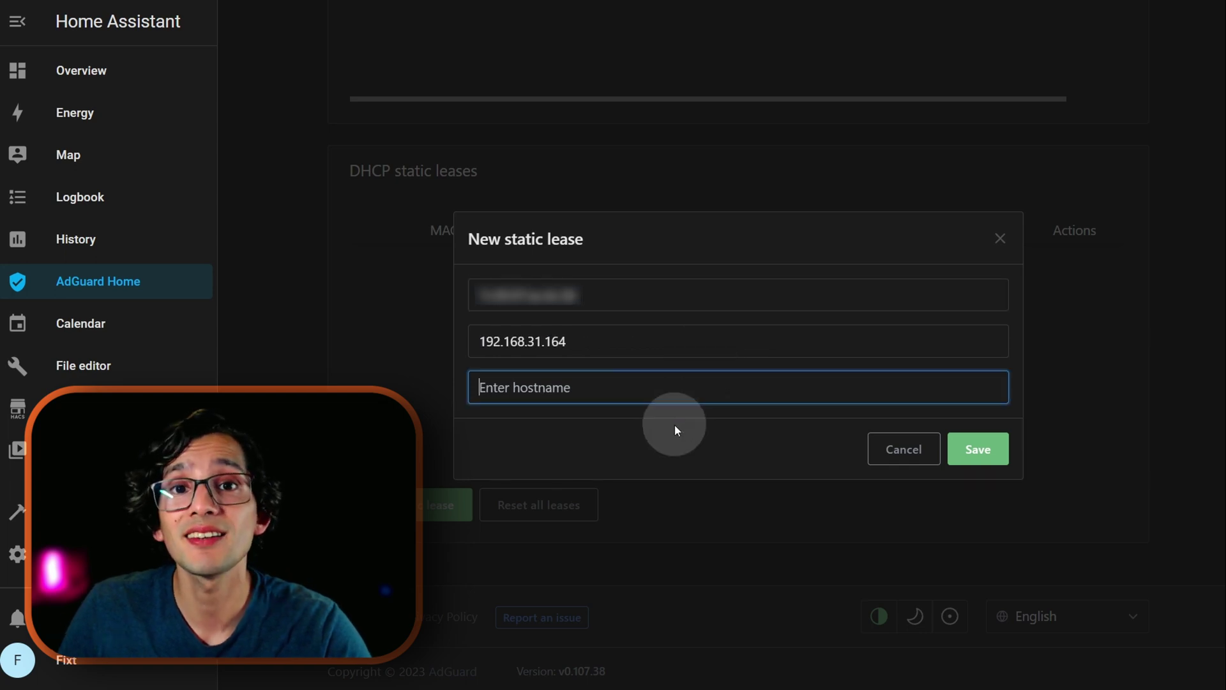
{"action": "type", "text": "Serv-X"}
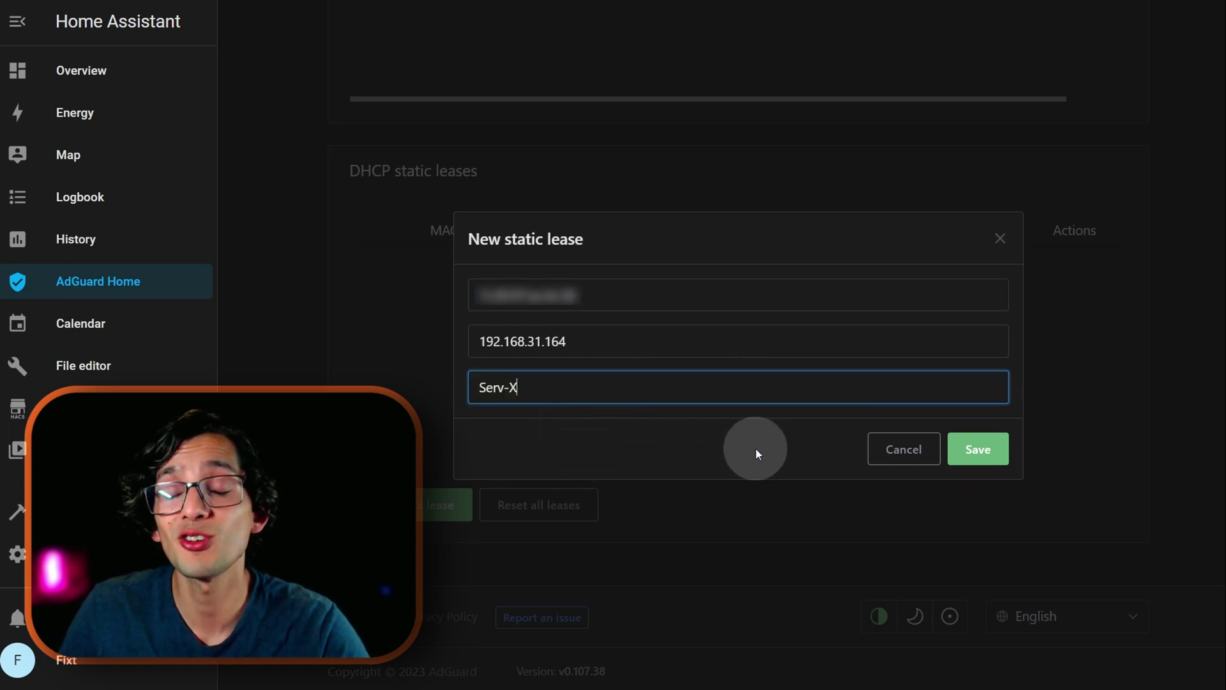
{"action": "left_click", "coordinate": [988, 450]}
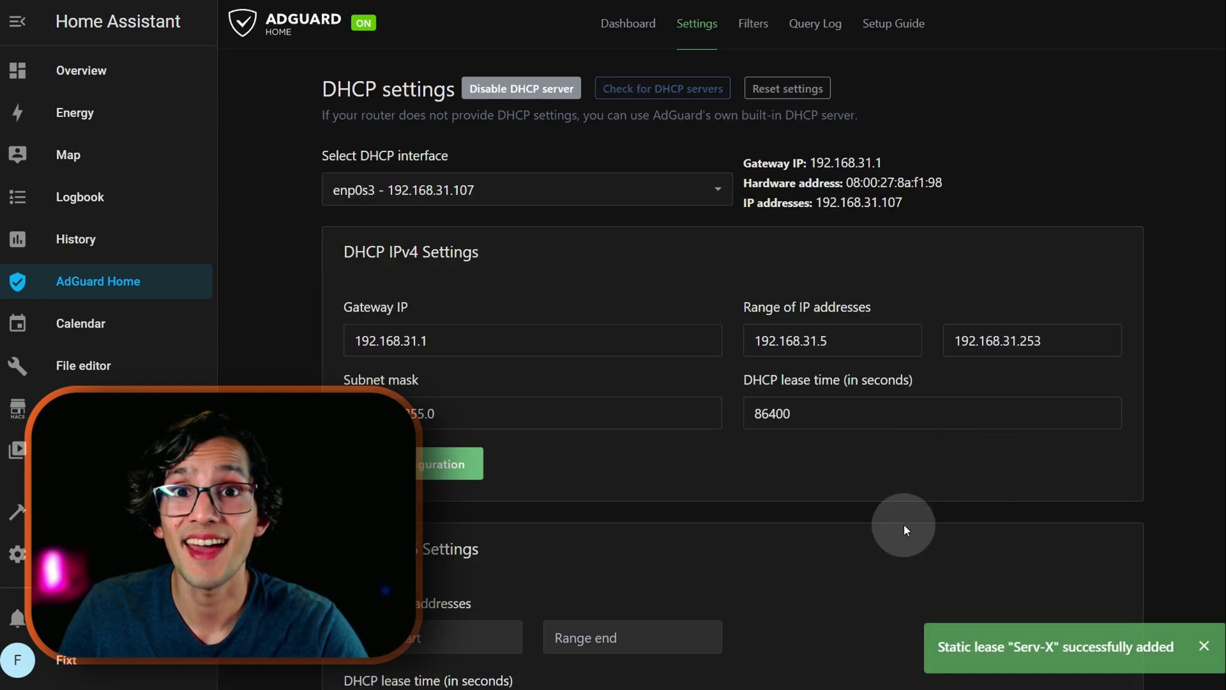
{"action": "scroll", "coordinate": [903, 524], "scroll_direction": "down", "scroll_amount": 15}
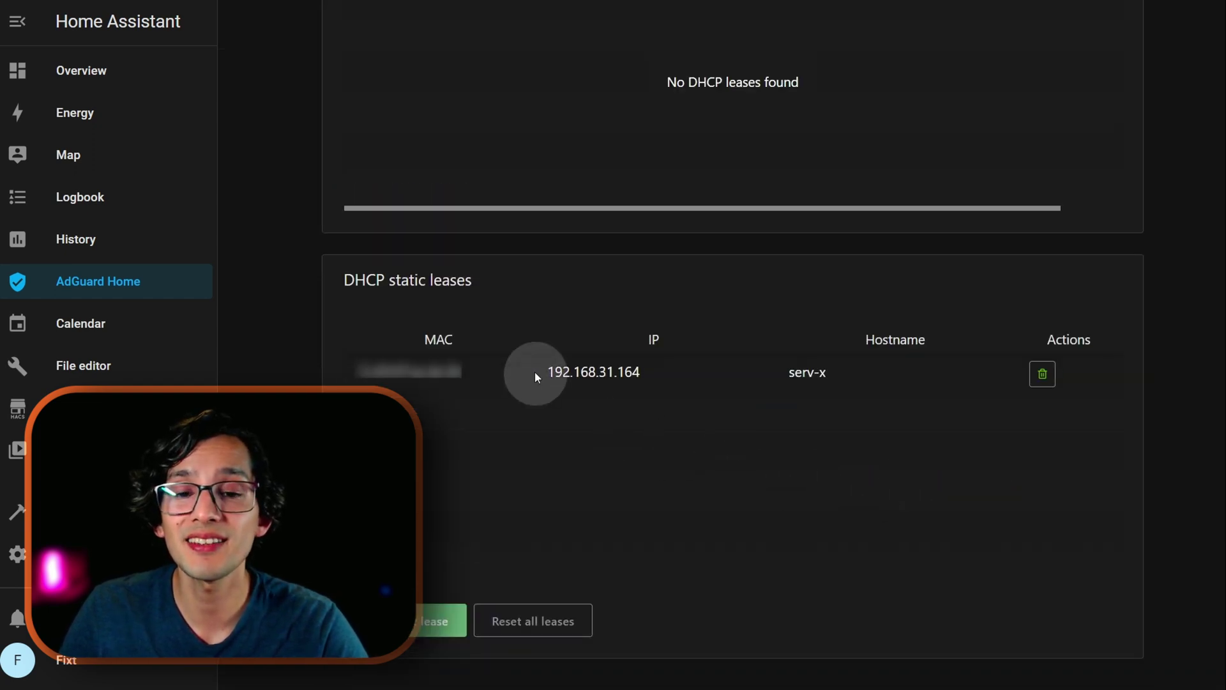
{"action": "left_click_drag", "start_coordinate": [534, 372], "coordinate": [638, 372]}
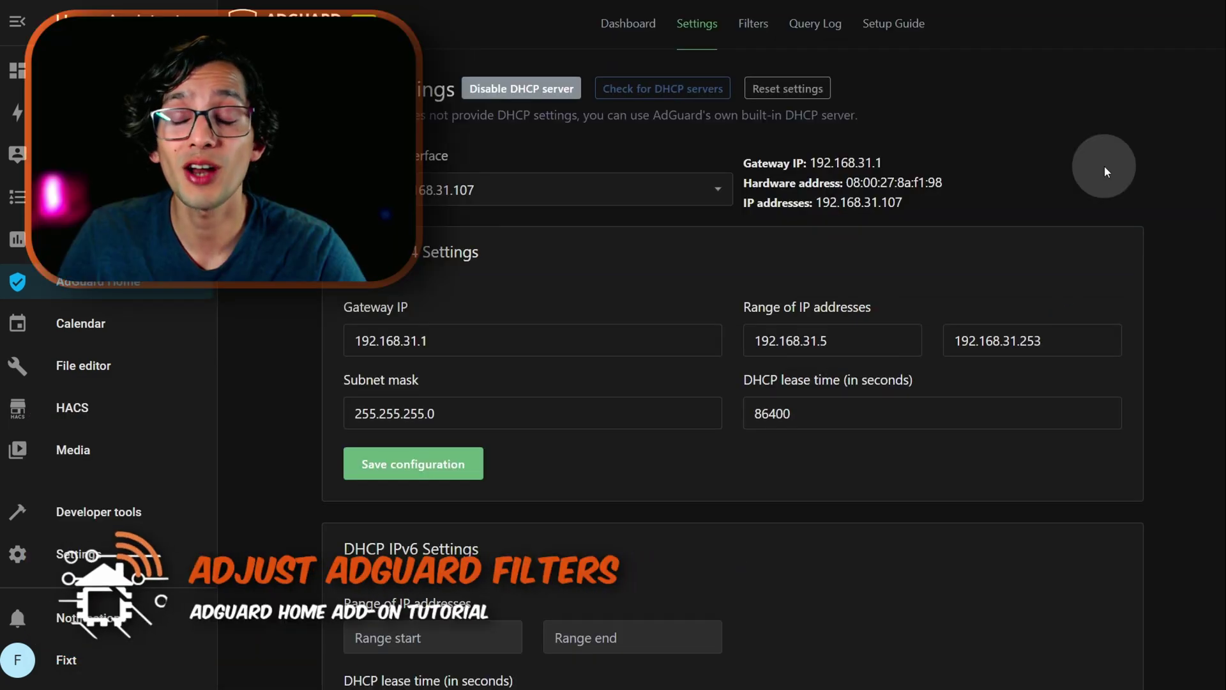
{"action": "left_click", "coordinate": [752, 26]}
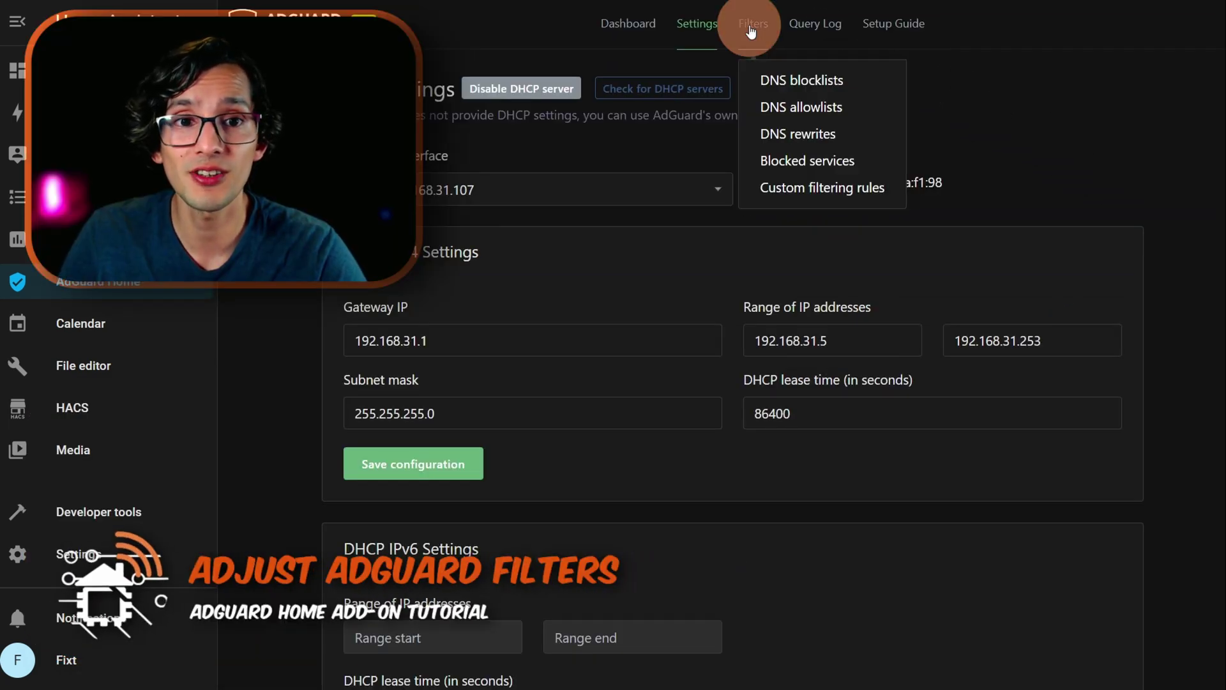
- On the DNS blocklists page, start a new blocklist and browse the ready-made catalogue
{"action": "left_click", "coordinate": [808, 82]}
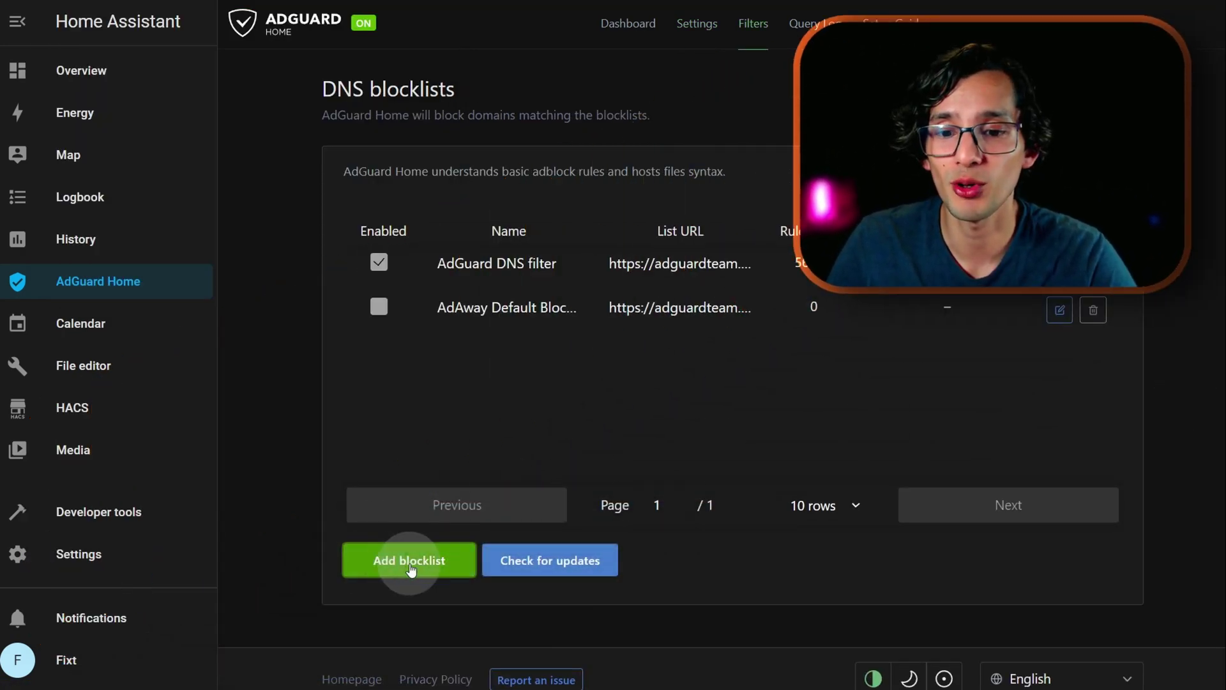
{"action": "left_click", "coordinate": [411, 569]}
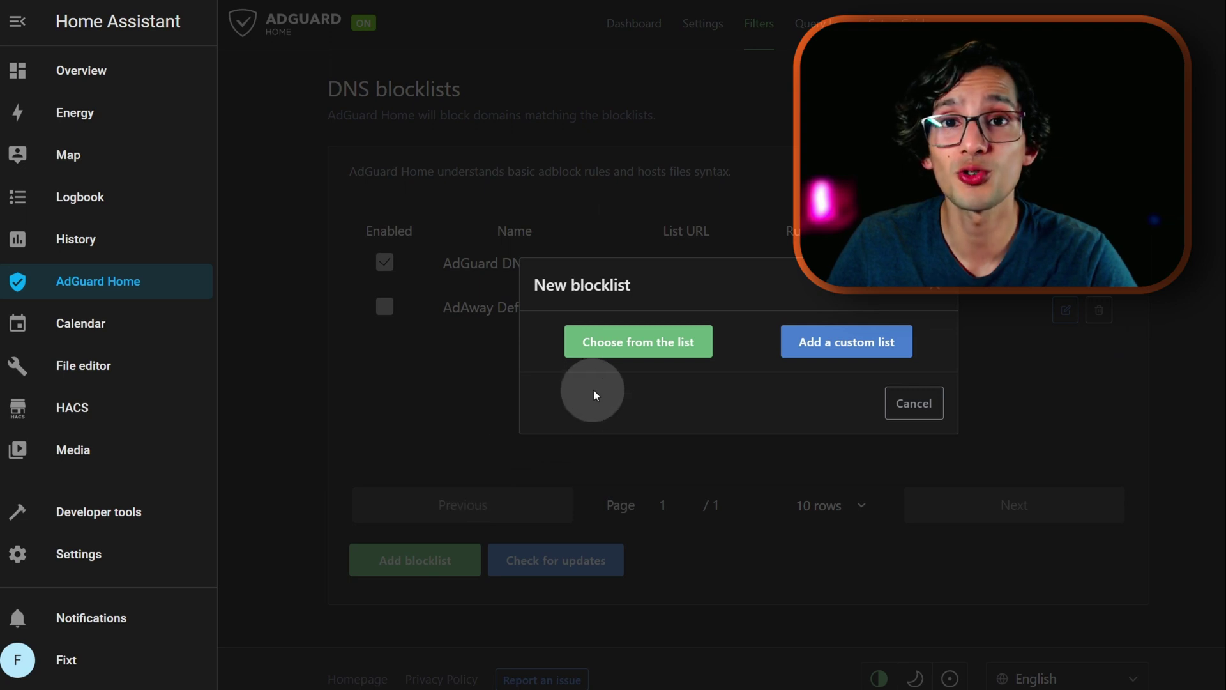
{"action": "left_click", "coordinate": [615, 352]}
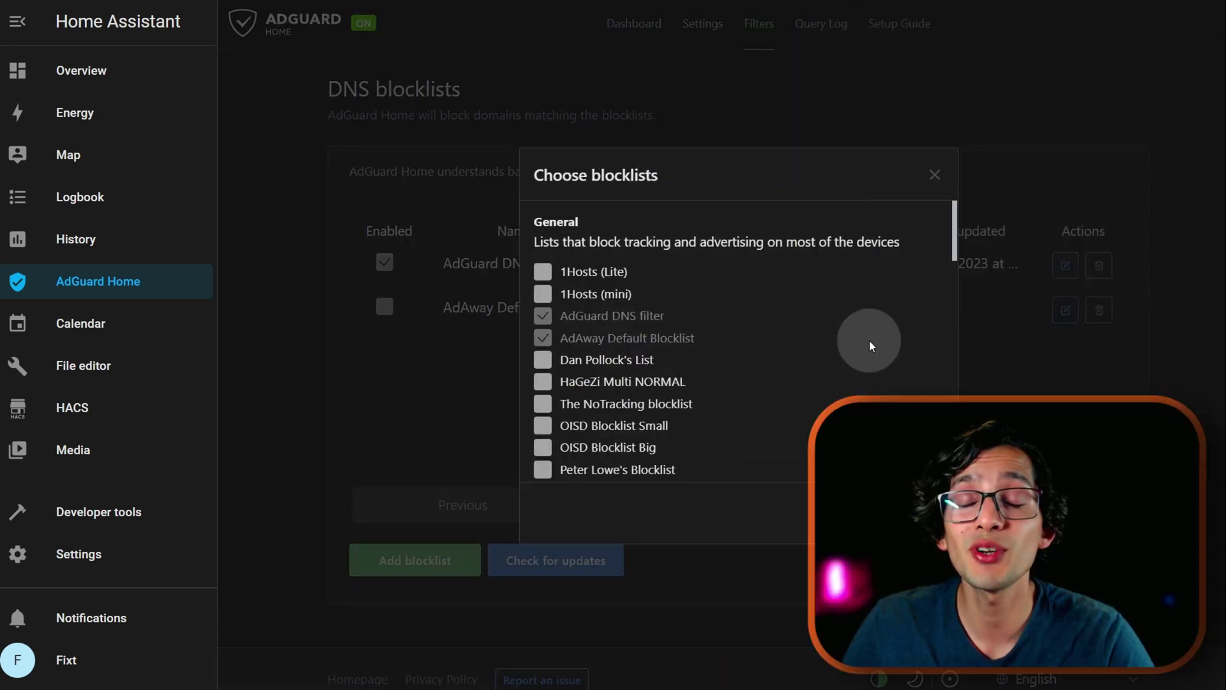
{"action": "scroll", "coordinate": [917, 361], "scroll_direction": "down", "scroll_amount": 1}
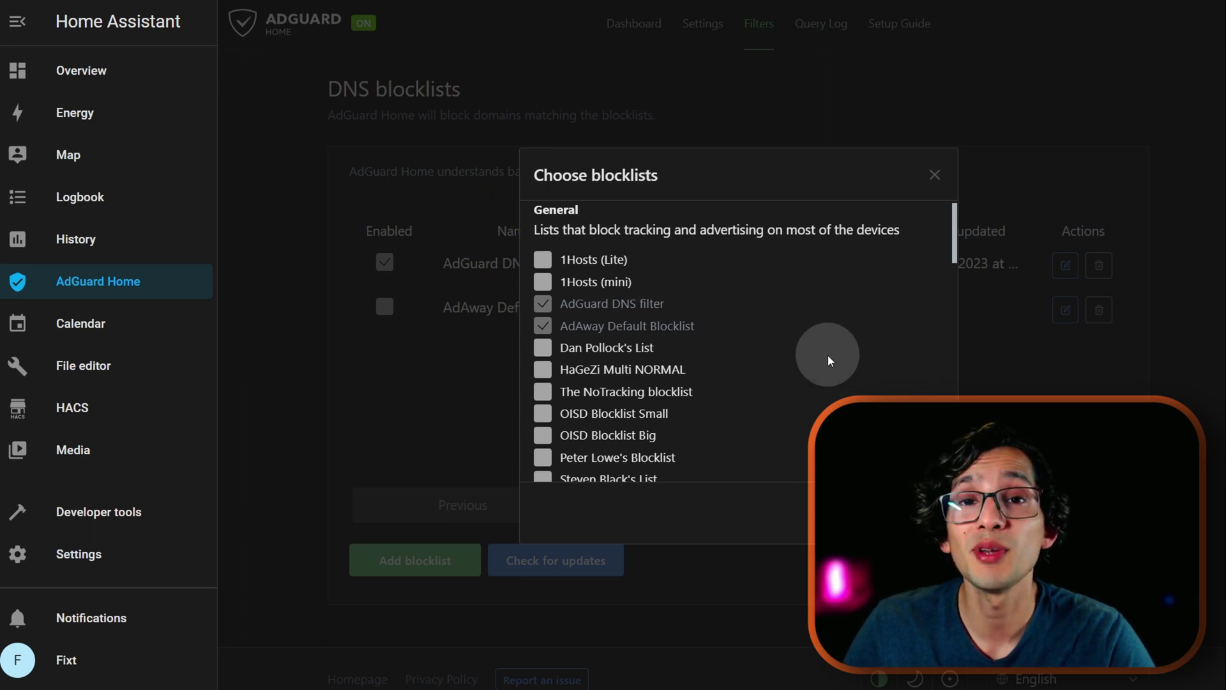
{"action": "scroll", "coordinate": [828, 355], "scroll_direction": "down", "scroll_amount": 5}
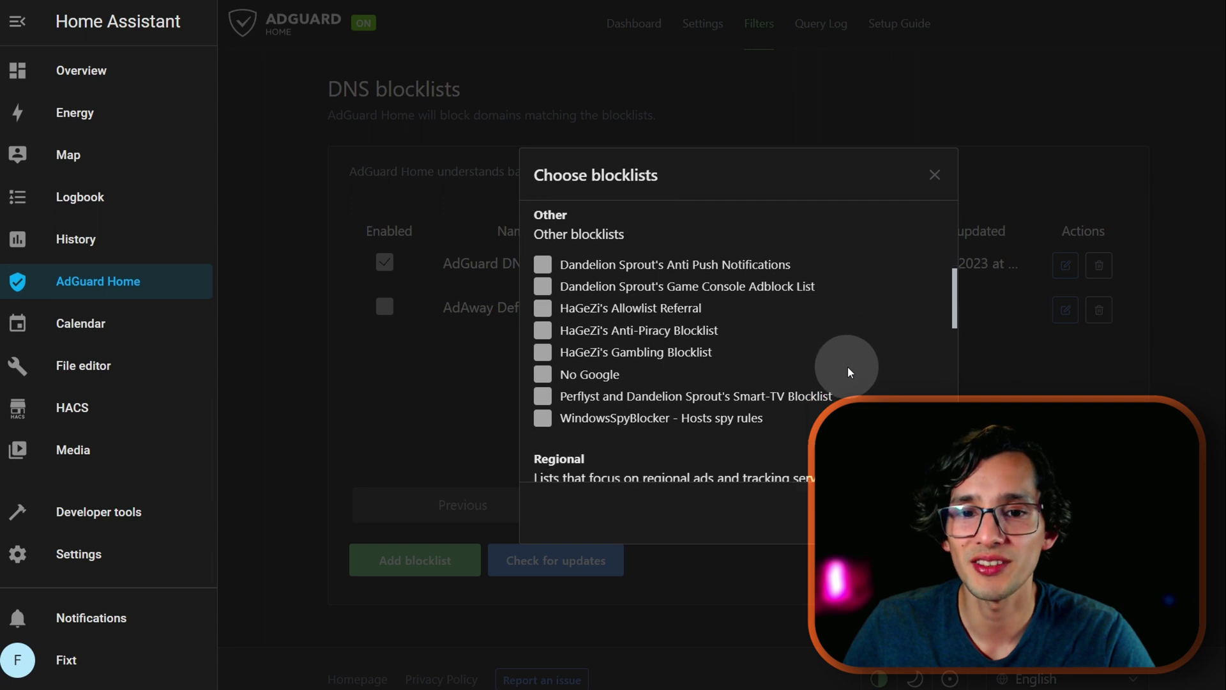
{"action": "scroll", "coordinate": [848, 366], "scroll_direction": "down", "scroll_amount": 1}
- Add the No Google and WindowsSpyBlocker - Hosts spy rules blocklists
{"action": "left_click", "coordinate": [544, 348]}
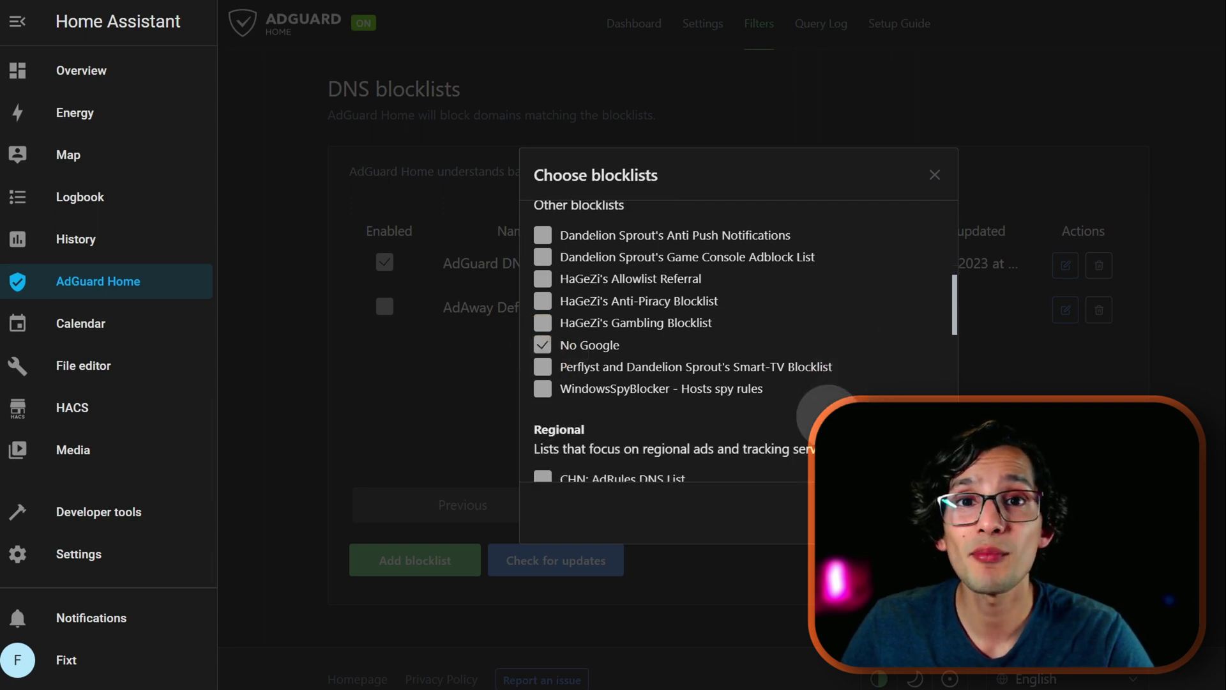
{"action": "left_click", "coordinate": [543, 388]}
{"action": "scroll", "coordinate": [906, 346], "scroll_direction": "down", "scroll_amount": 2}
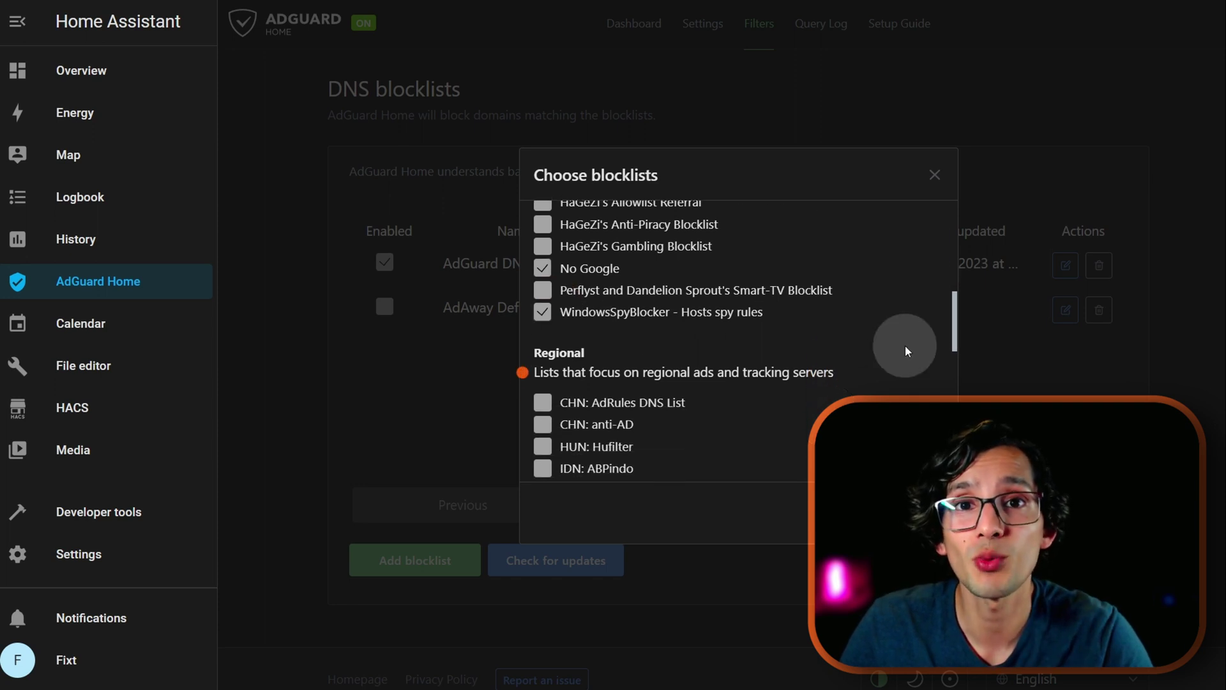
{"action": "scroll", "coordinate": [906, 348], "scroll_direction": "down", "scroll_amount": 1}
{"action": "scroll", "coordinate": [906, 346], "scroll_direction": "down", "scroll_amount": 10}
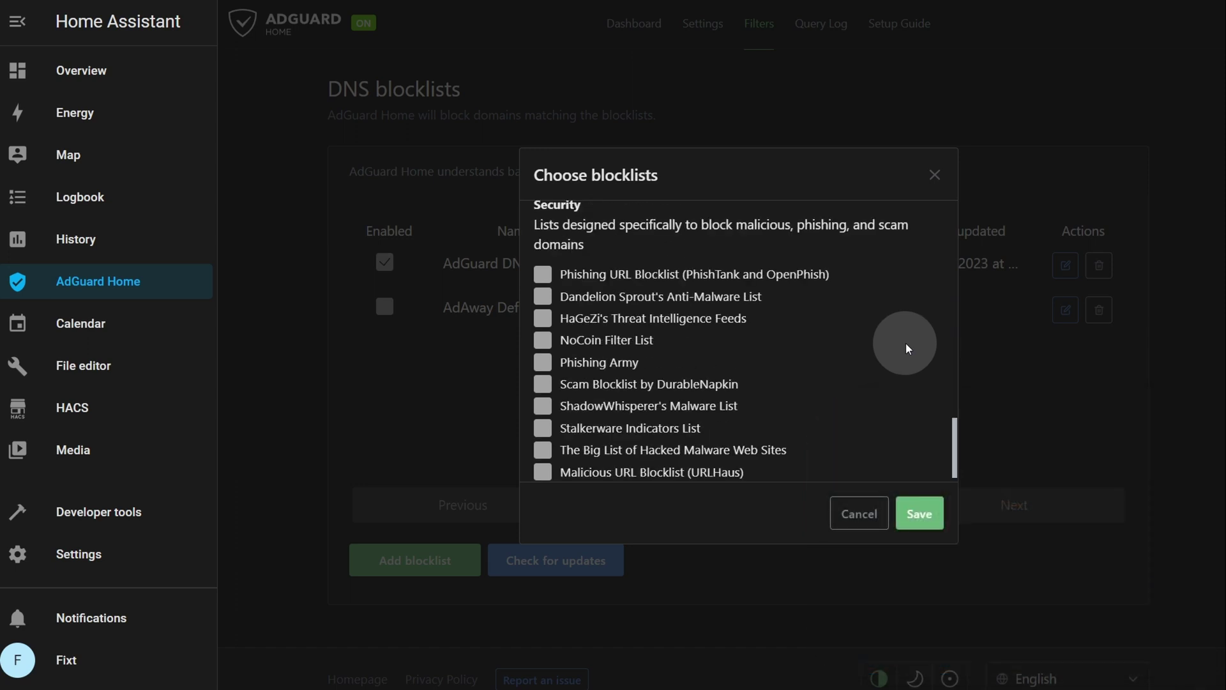
{"action": "scroll", "coordinate": [905, 346], "scroll_direction": "down", "scroll_amount": 1}
{"action": "left_click", "coordinate": [918, 514]}
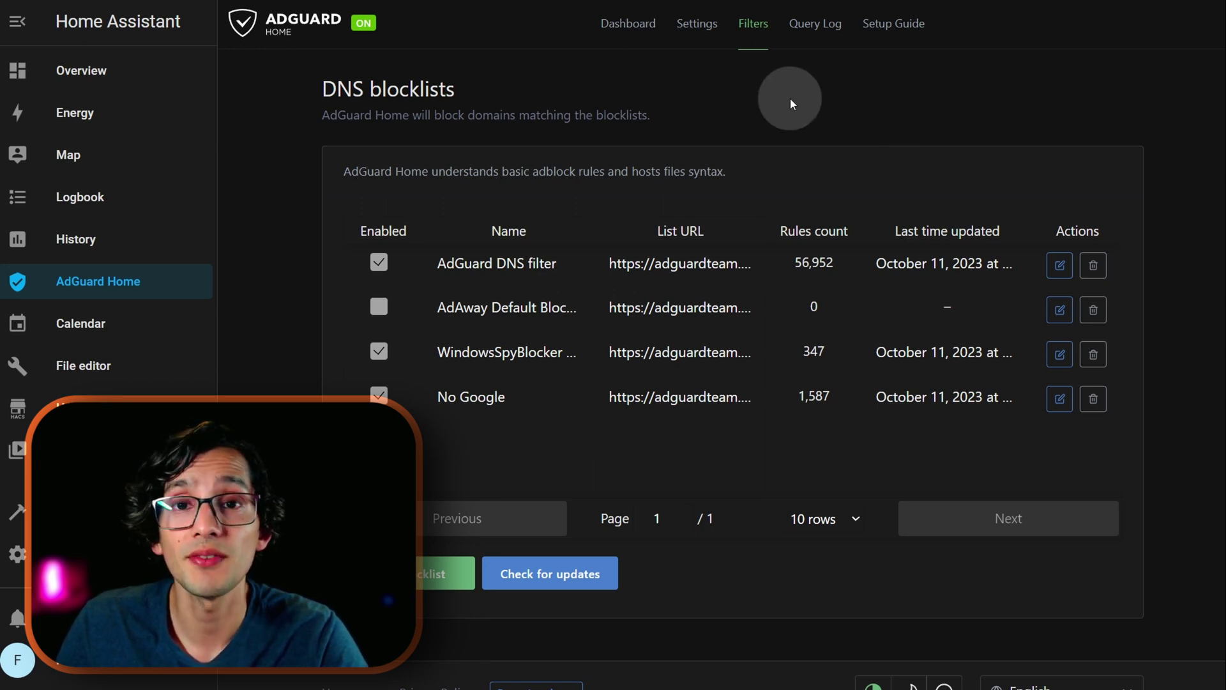
{"action": "left_click", "coordinate": [652, 28]}
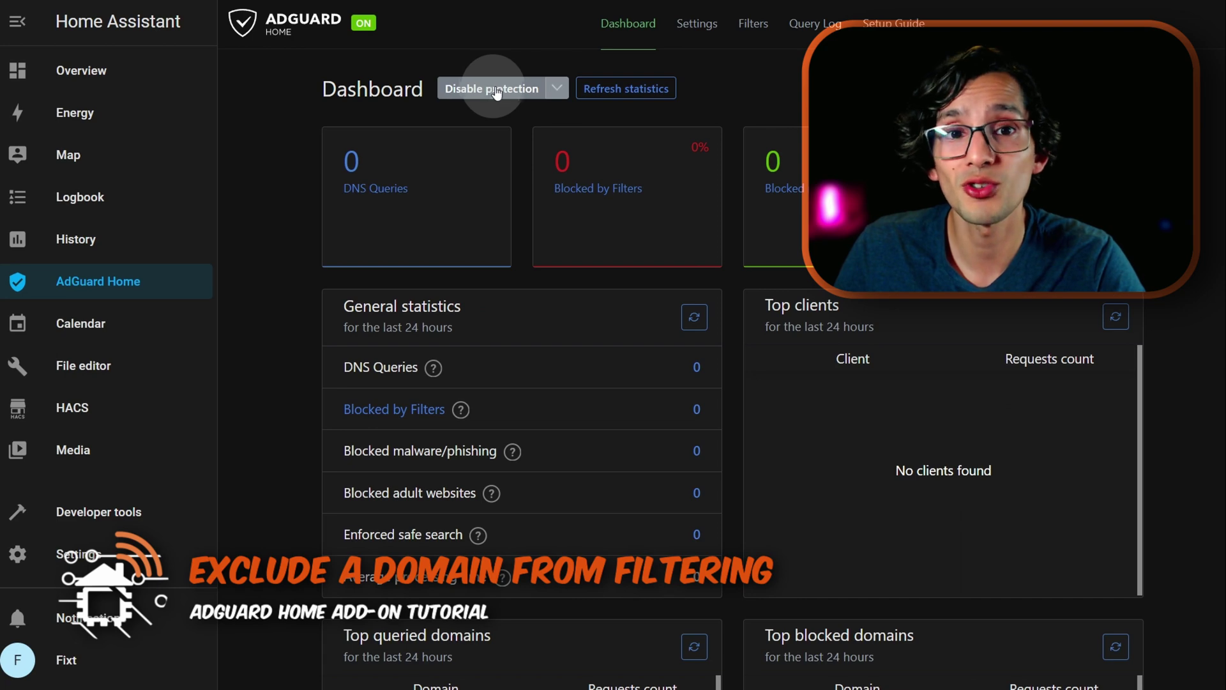
- Go to Filters > Custom filtering rules
{"action": "left_click", "coordinate": [748, 25]}
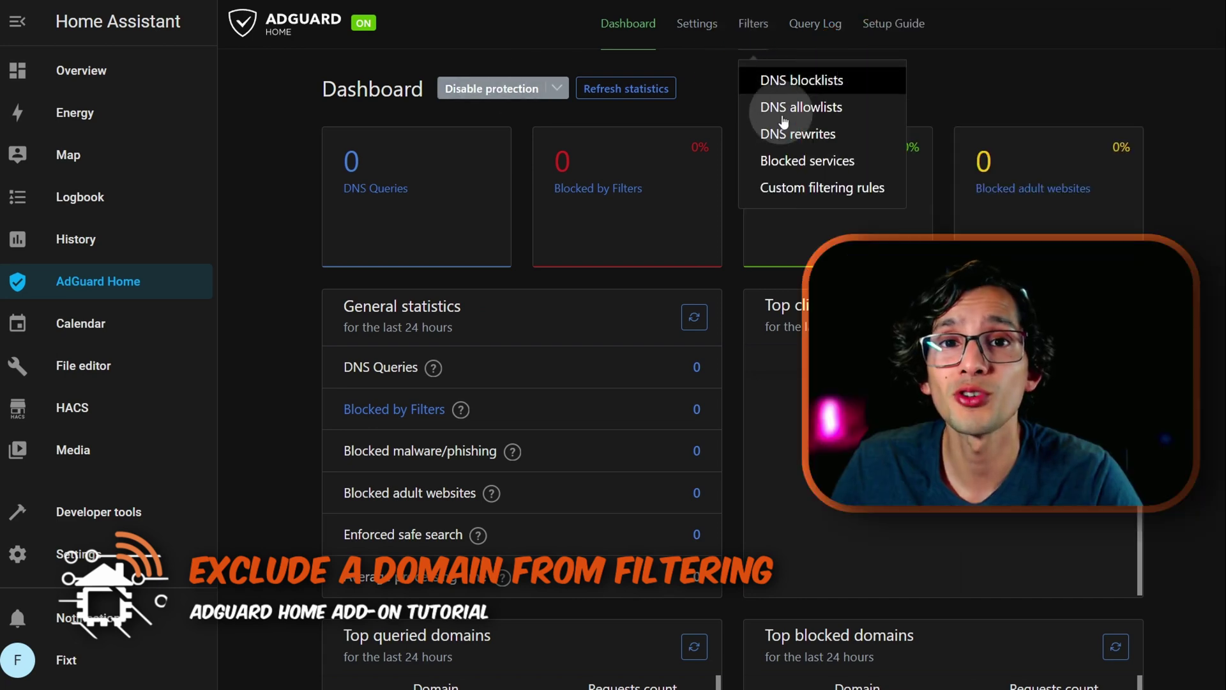
{"action": "left_click", "coordinate": [808, 191]}
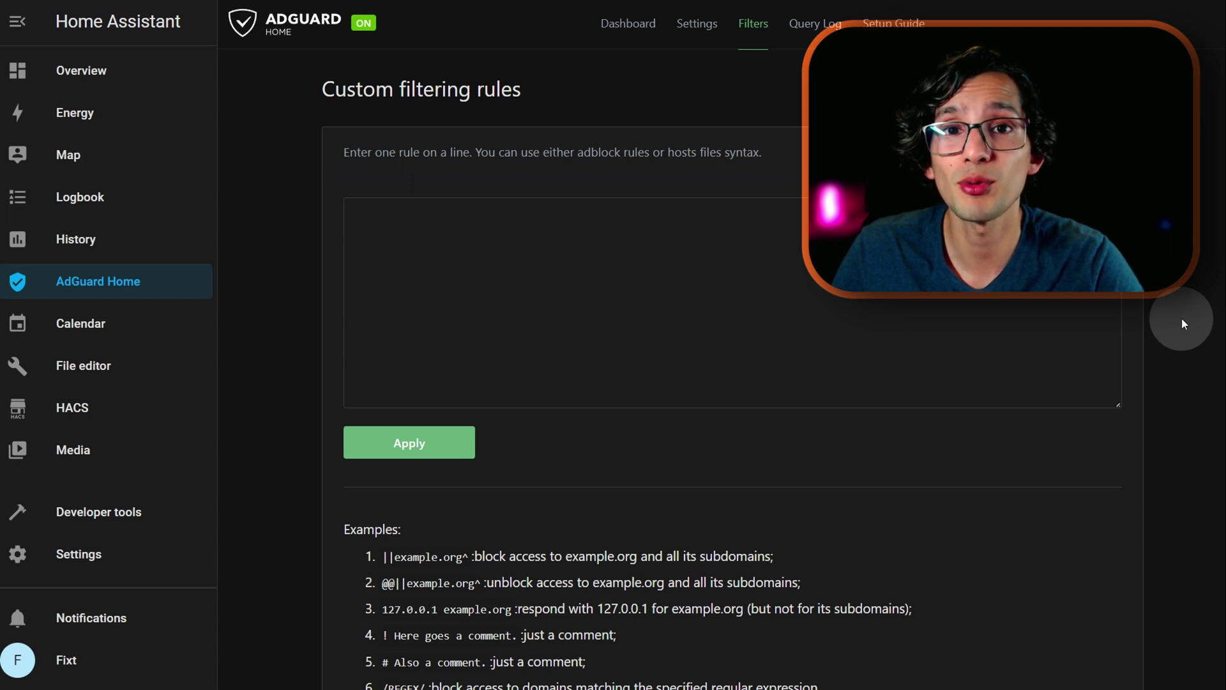
- Add and apply the custom rule @@||google.com^, adapted from the unblock example
{"action": "scroll", "coordinate": [1182, 318], "scroll_direction": "down", "scroll_amount": 1}
{"action": "scroll", "coordinate": [1181, 318], "scroll_direction": "down", "scroll_amount": 3}
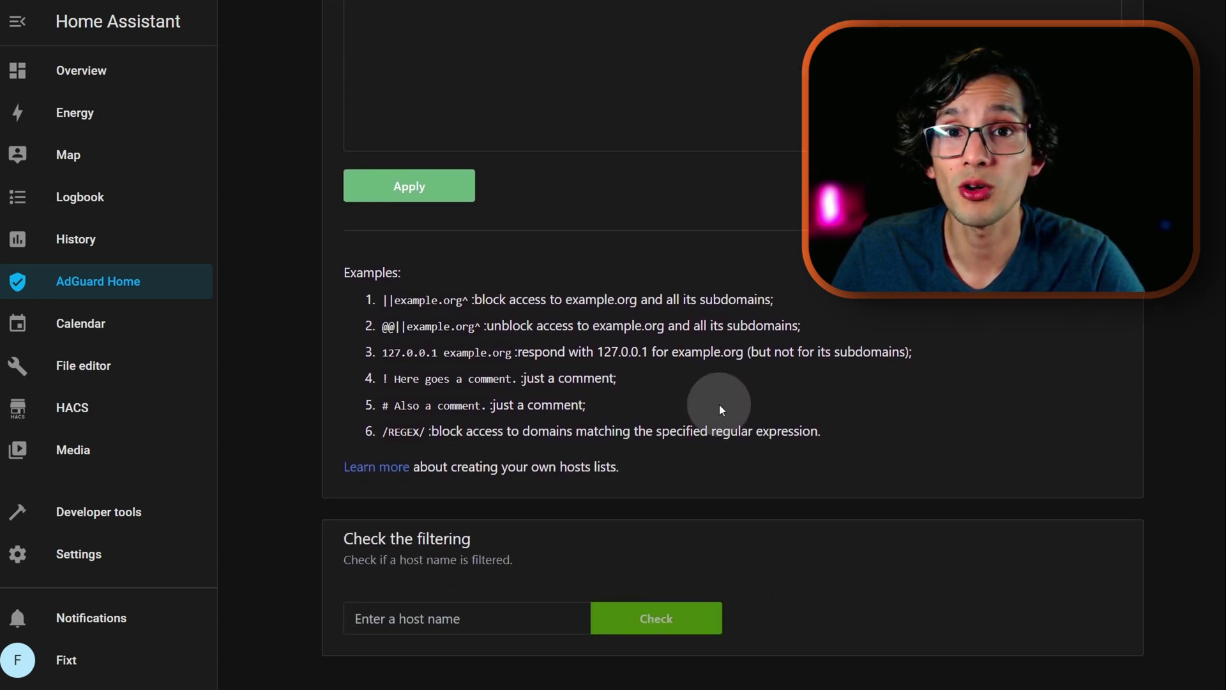
{"action": "left_click_drag", "start_coordinate": [481, 326], "coordinate": [369, 317]}
{"action": "scroll", "coordinate": [561, 320], "scroll_direction": "up", "scroll_amount": 4}
{"action": "left_click", "coordinate": [454, 241]}
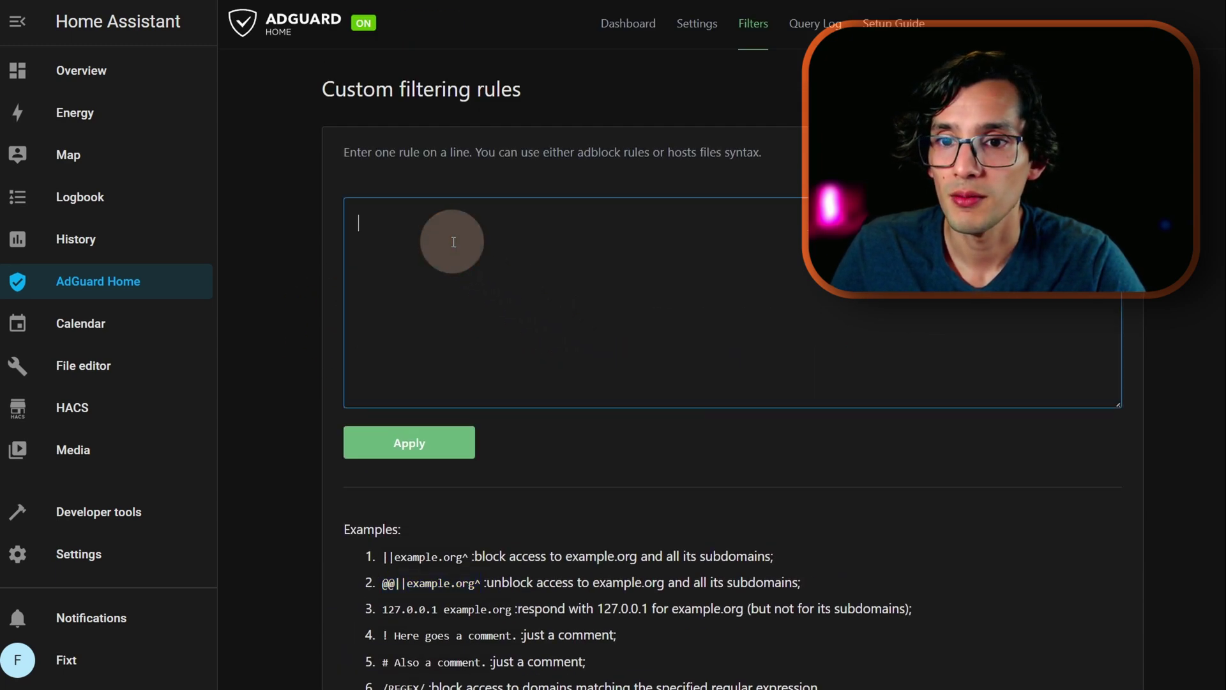
{"action": "left_click_drag", "start_coordinate": [390, 222], "coordinate": [466, 225]}
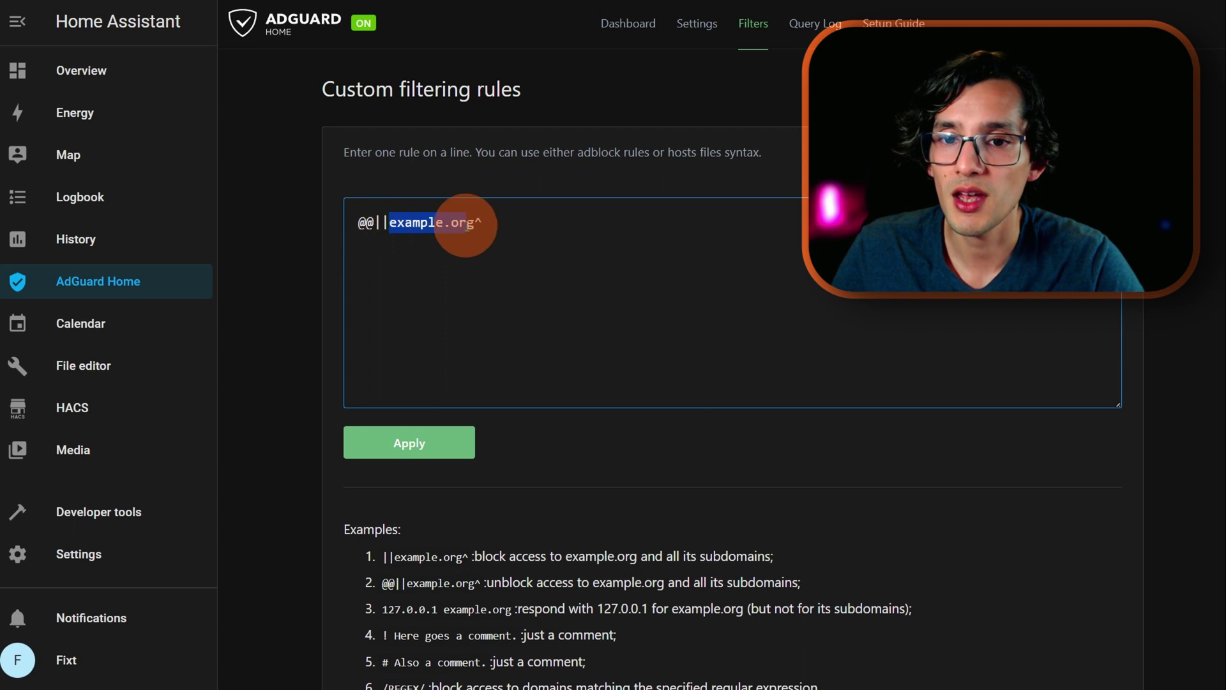
{"action": "key", "text": "BackSpace"}
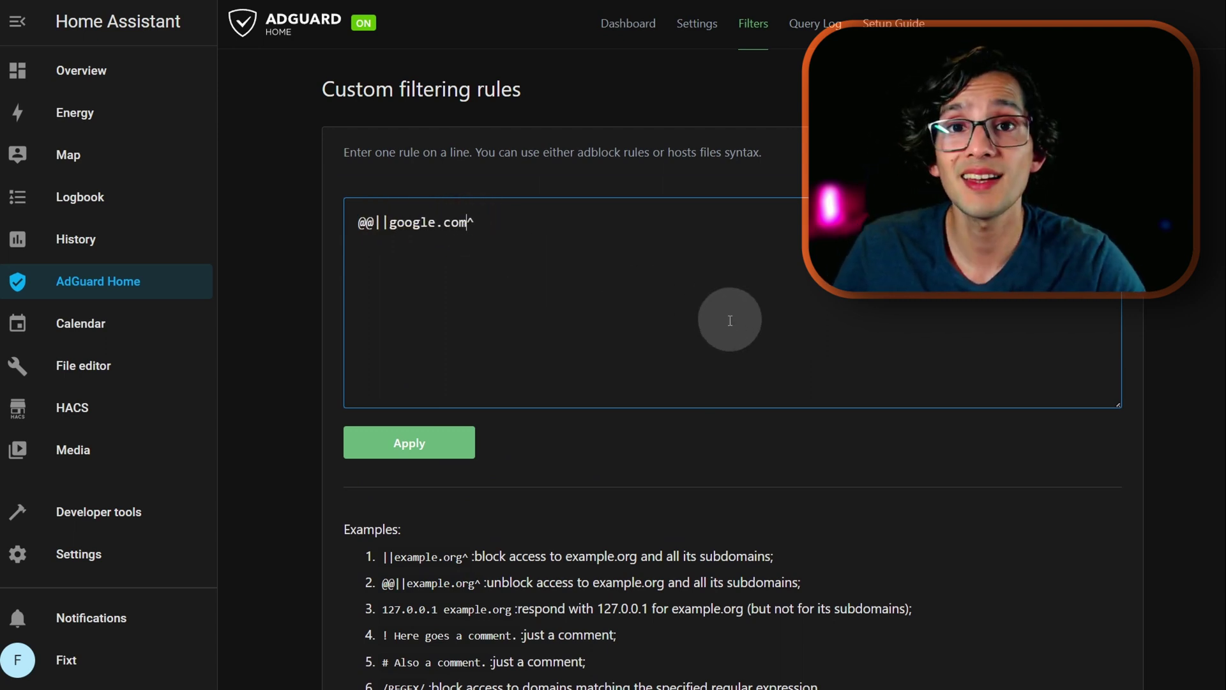
{"action": "left_click", "coordinate": [444, 443]}
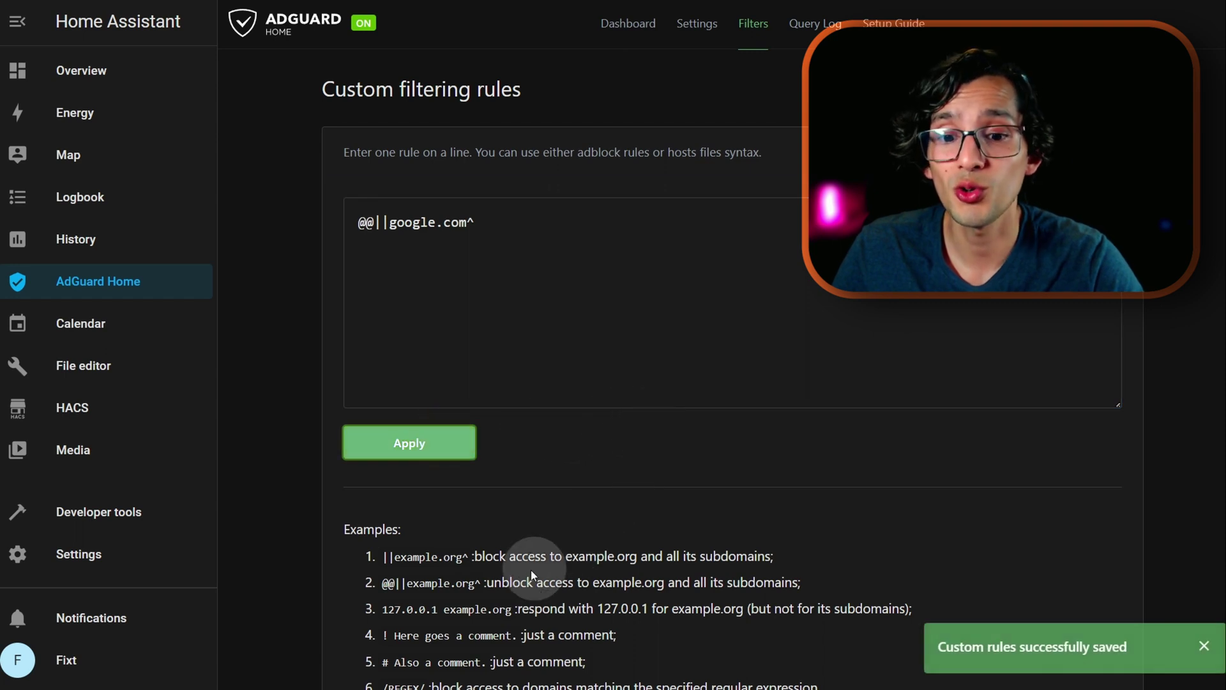
- Check google.com under Check the filtering to confirm the rule allows it
{"action": "left_click_drag", "start_coordinate": [491, 587], "coordinate": [812, 581]}
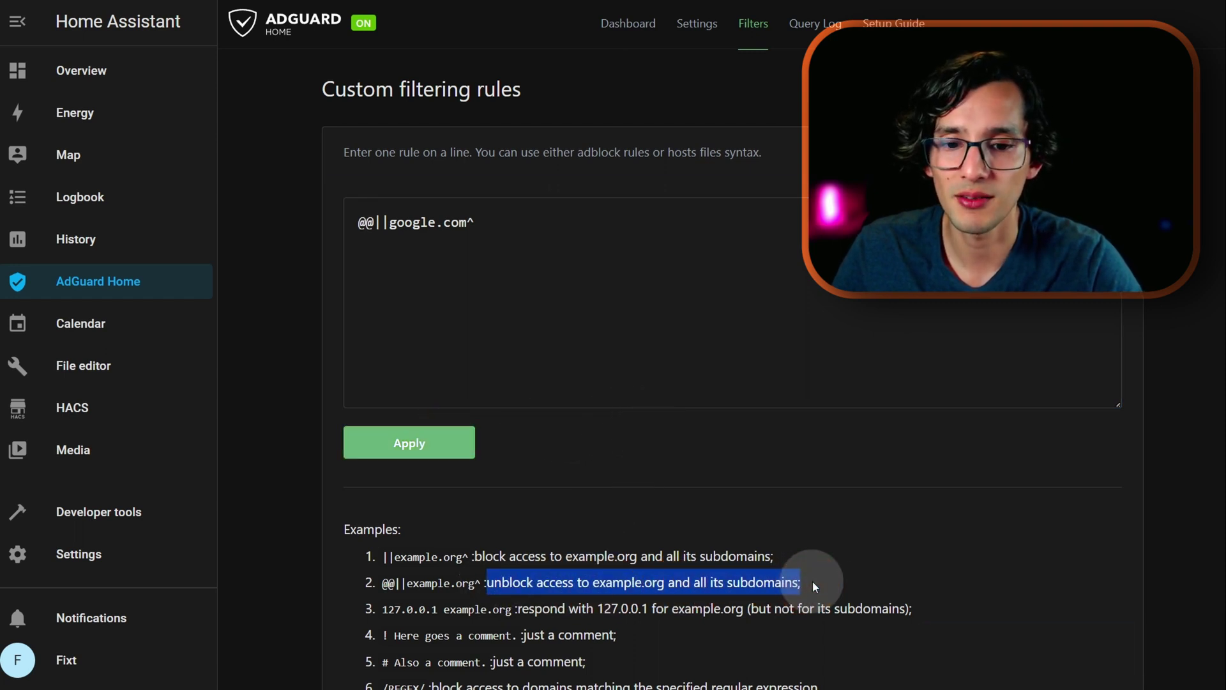
{"action": "scroll", "coordinate": [870, 493], "scroll_direction": "down", "scroll_amount": 2}
{"action": "left_click", "coordinate": [869, 493]}
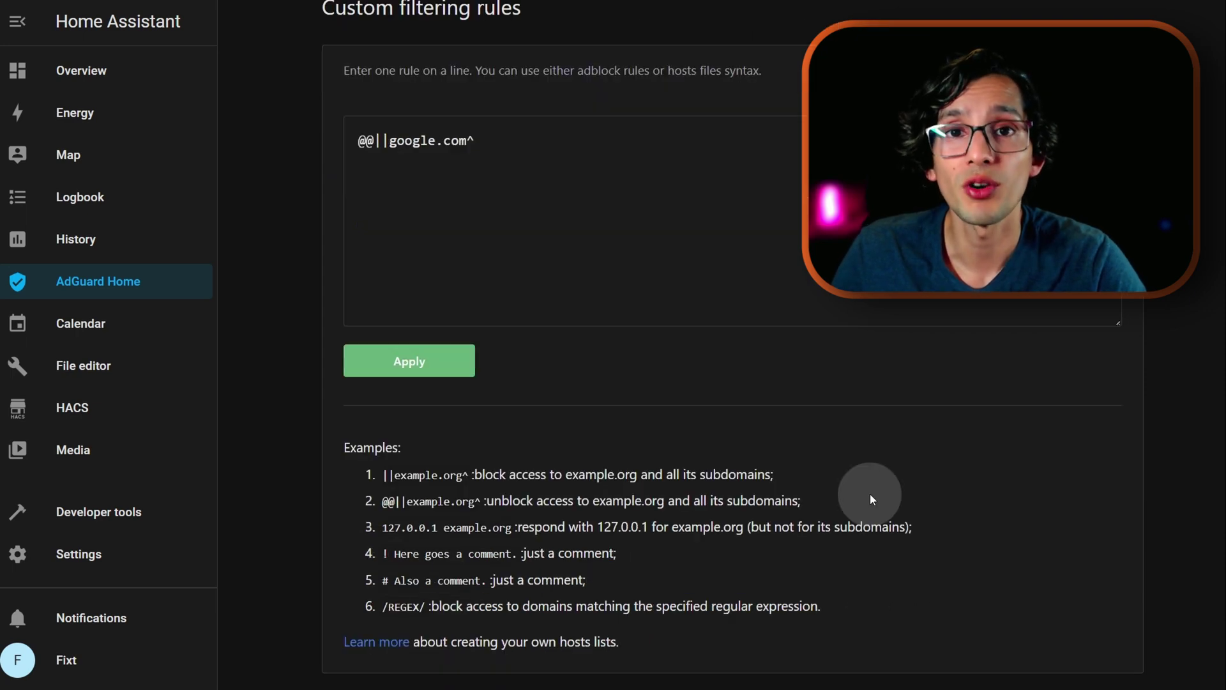
{"action": "scroll", "coordinate": [870, 493], "scroll_direction": "down", "scroll_amount": 4}
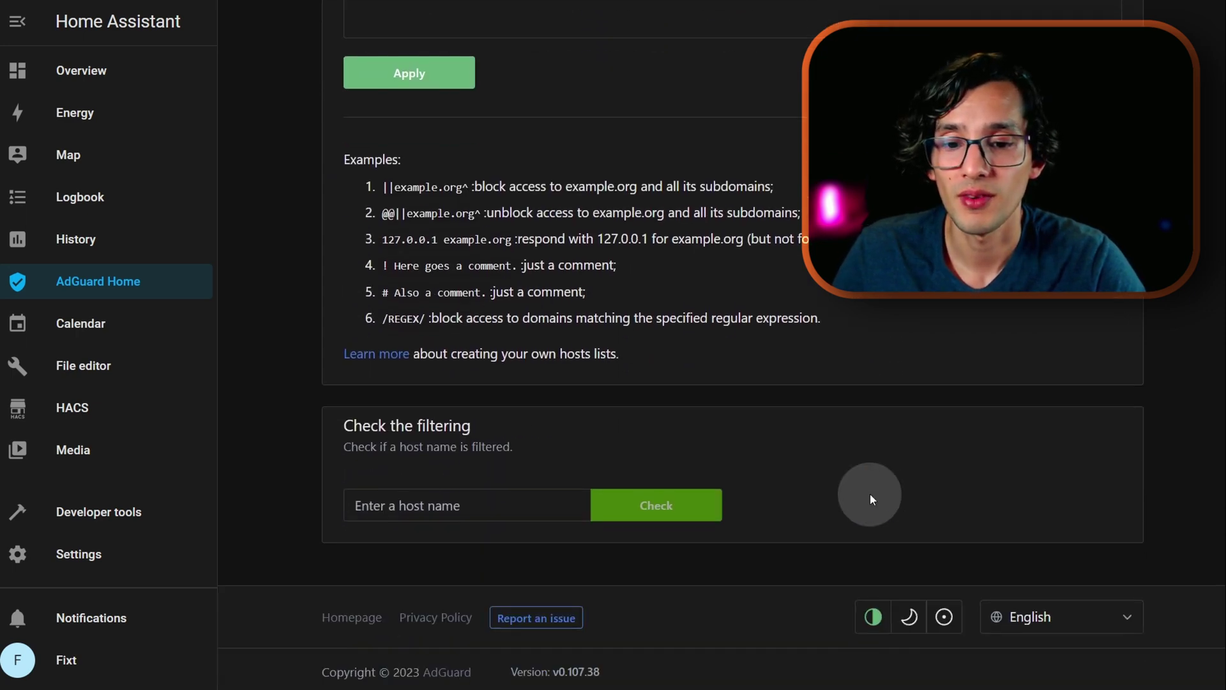
{"action": "left_click", "coordinate": [465, 511]}
{"action": "type", "text": "google.com"}
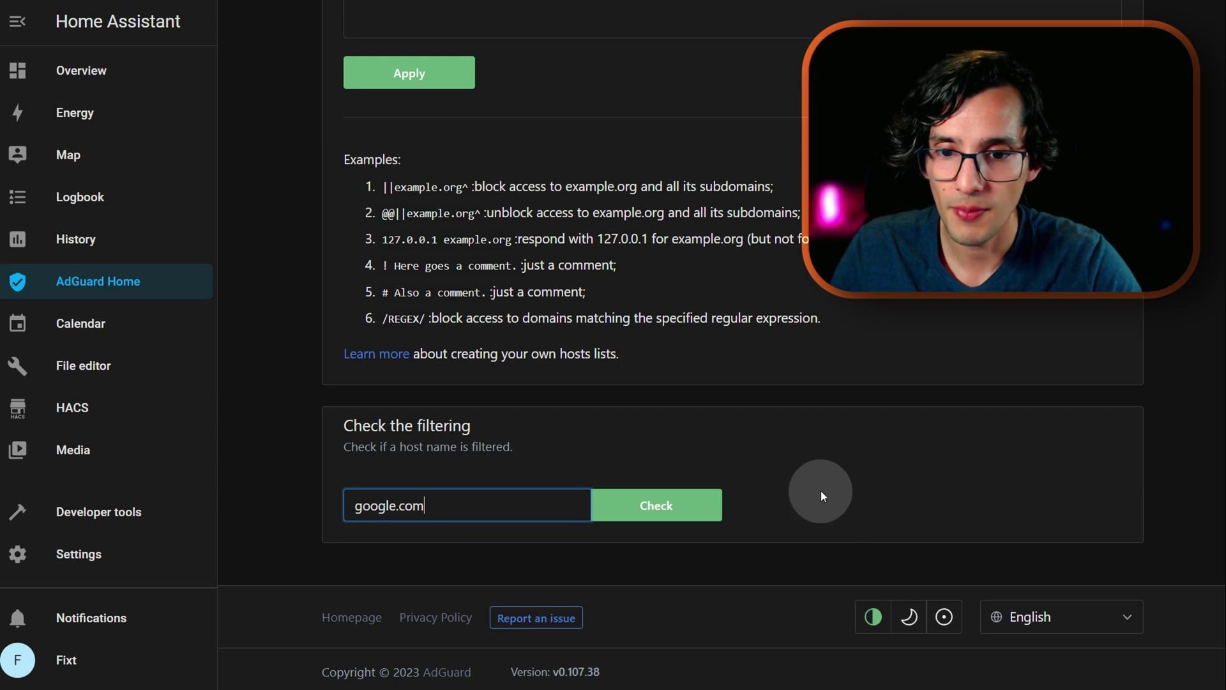
{"action": "left_click", "coordinate": [693, 513]}
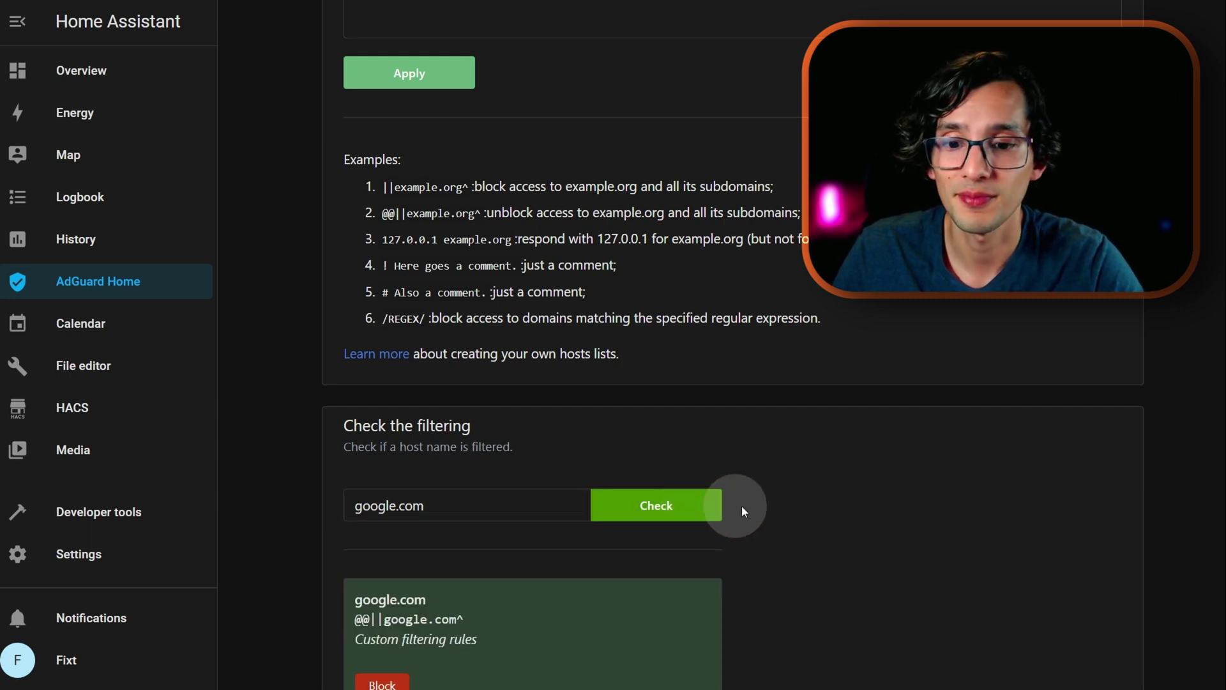
{"action": "scroll", "coordinate": [792, 512], "scroll_direction": "down", "scroll_amount": 3}
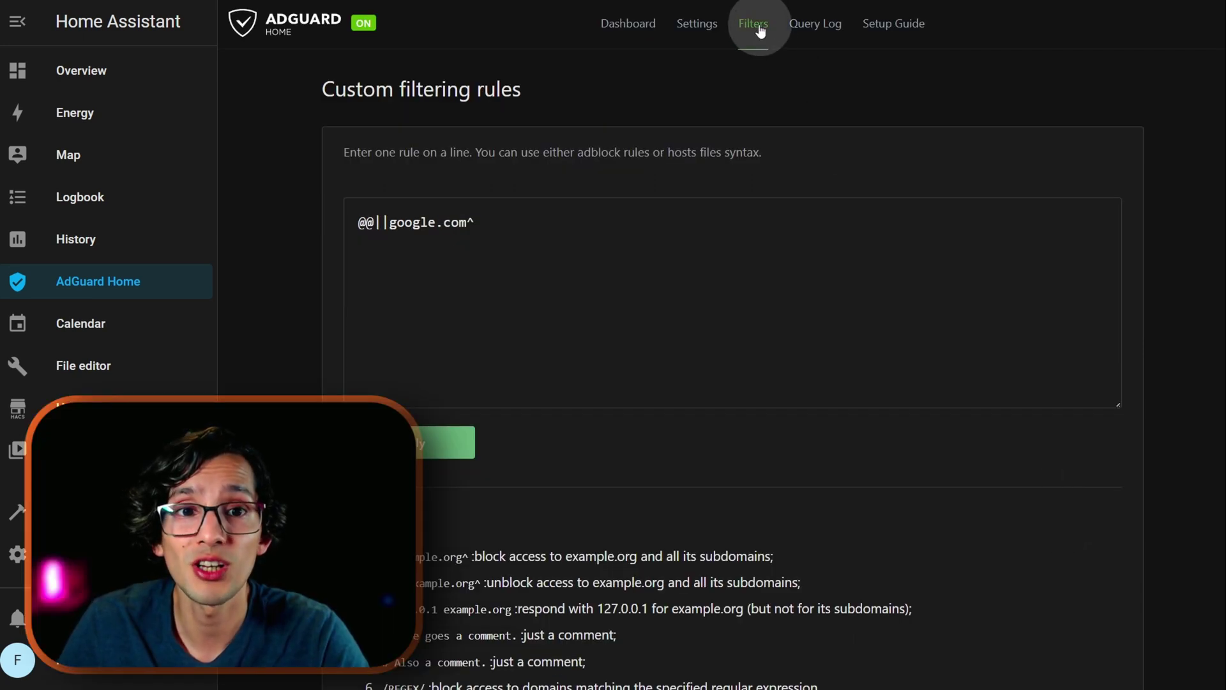
- Block the 500px, 9GAG and Activision Blizzard services and save the blocked services
{"action": "mouse_move", "coordinate": [752, 22]}
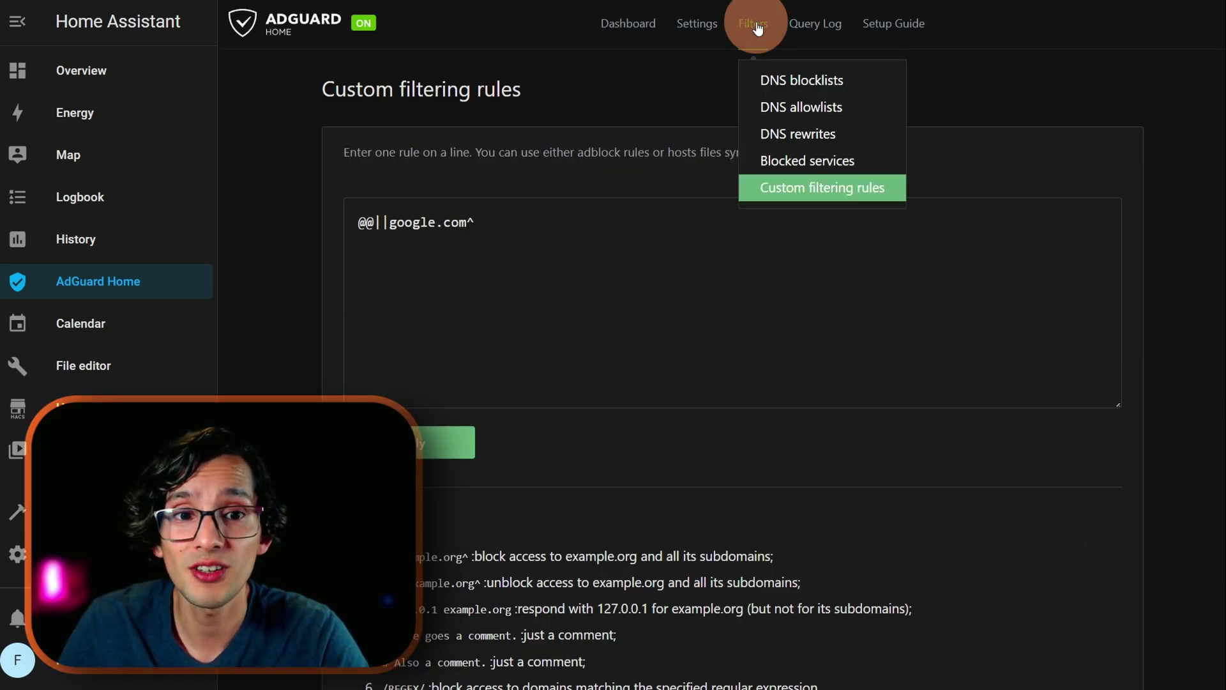
{"action": "left_click", "coordinate": [815, 164]}
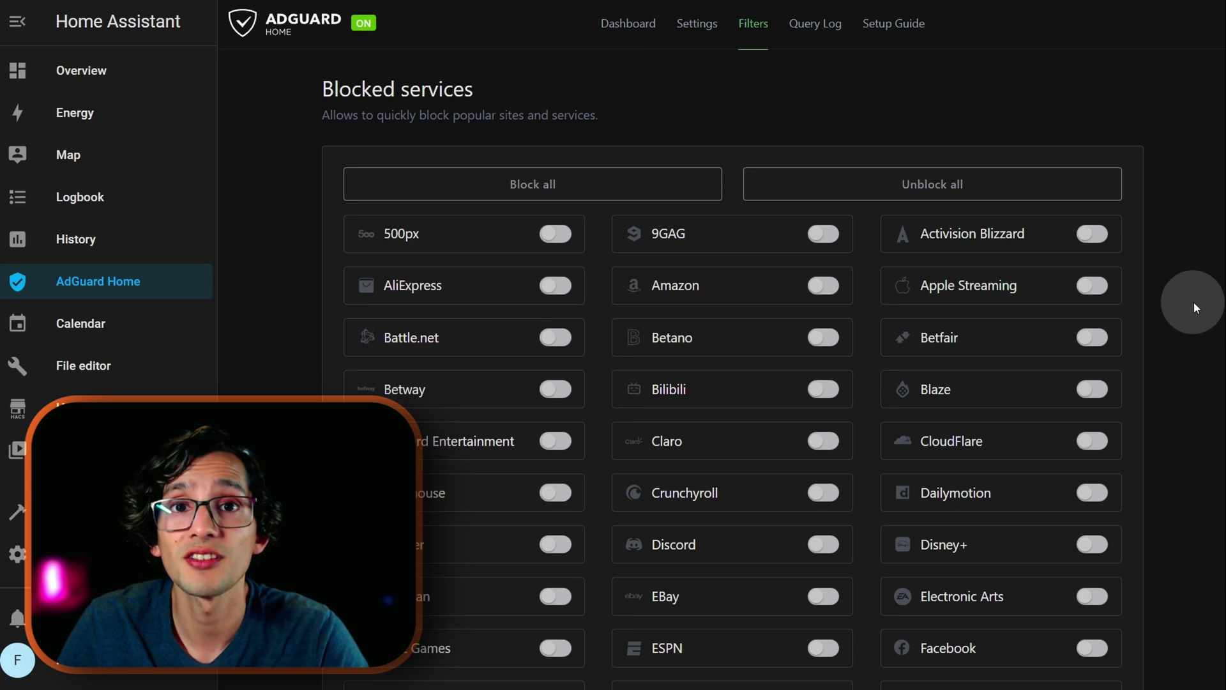
{"action": "left_click", "coordinate": [1094, 234]}
{"action": "left_click", "coordinate": [823, 234]}
{"action": "left_click", "coordinate": [555, 234]}
{"action": "scroll", "coordinate": [1186, 224], "scroll_direction": "down", "scroll_amount": 15}
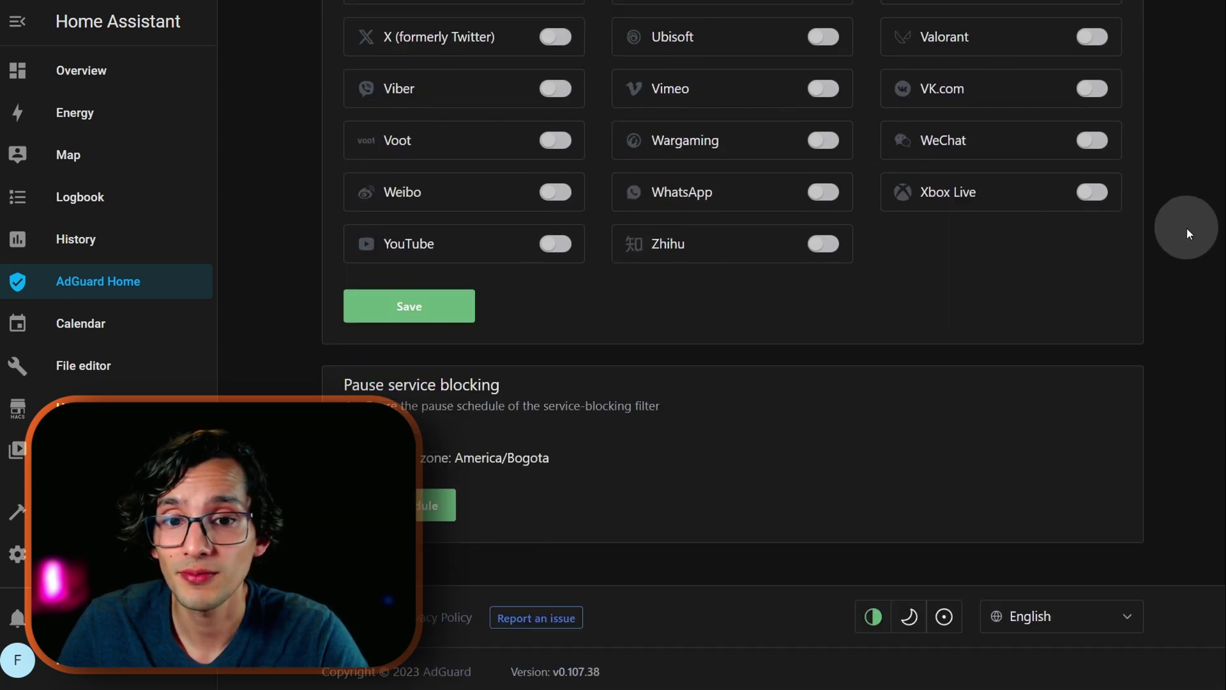
{"action": "left_click", "coordinate": [391, 308]}
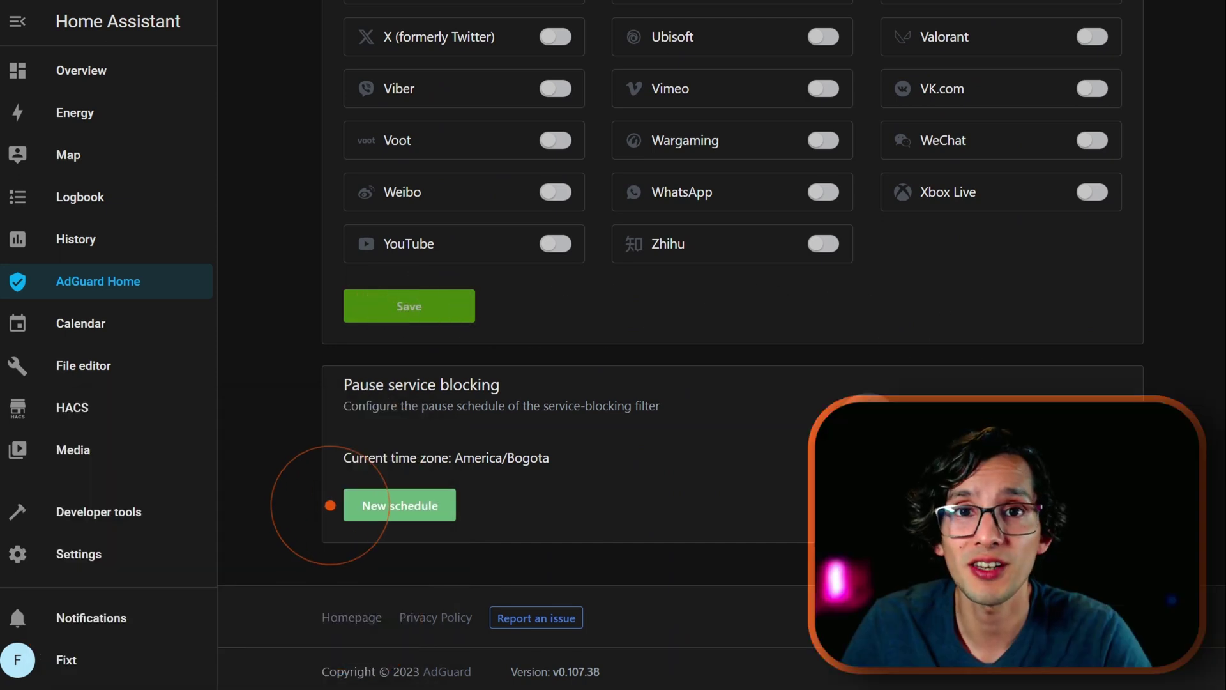
{"action": "scroll", "coordinate": [1194, 241], "scroll_direction": "up", "scroll_amount": 15}
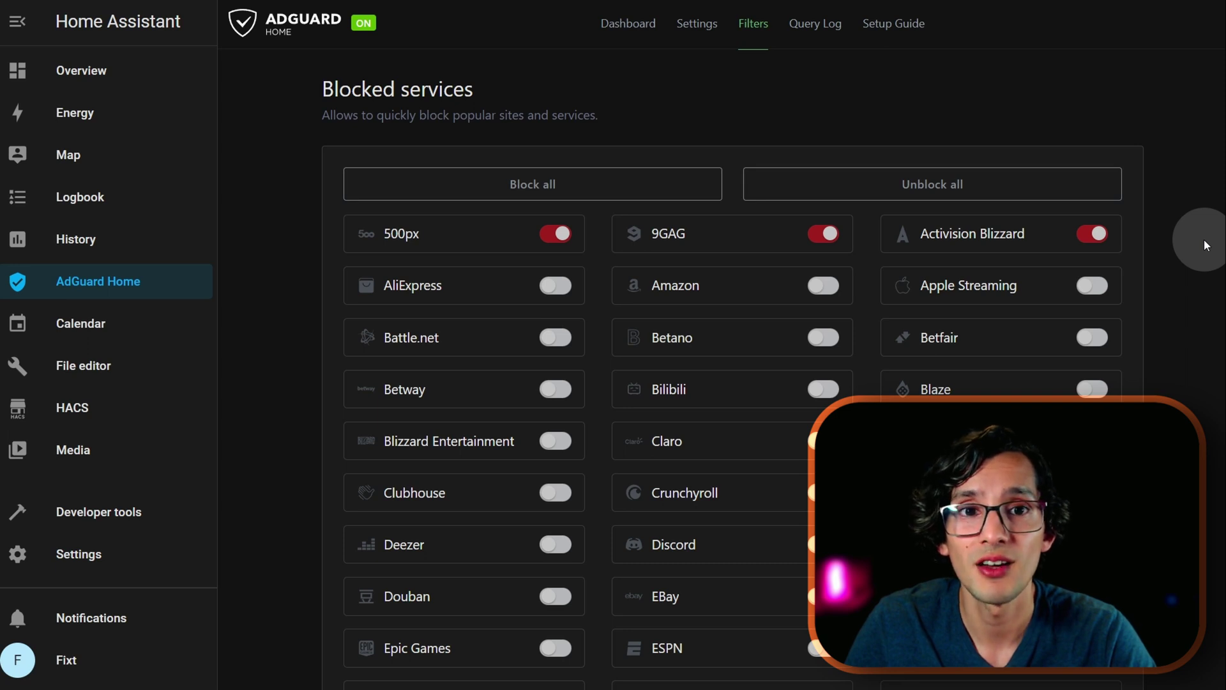
{"action": "left_click", "coordinate": [753, 26]}
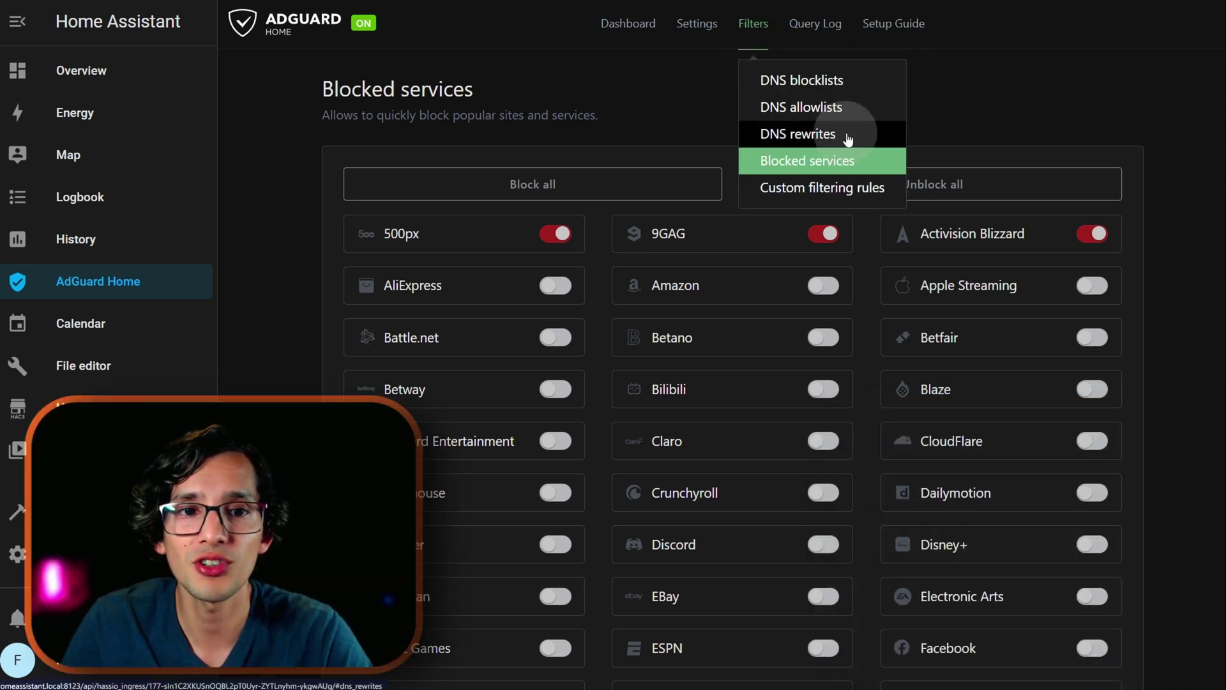
- Open 192.168.31.221 in a new Chrome tab to view the Valetudo vacuum page
{"action": "left_click", "coordinate": [848, 138]}
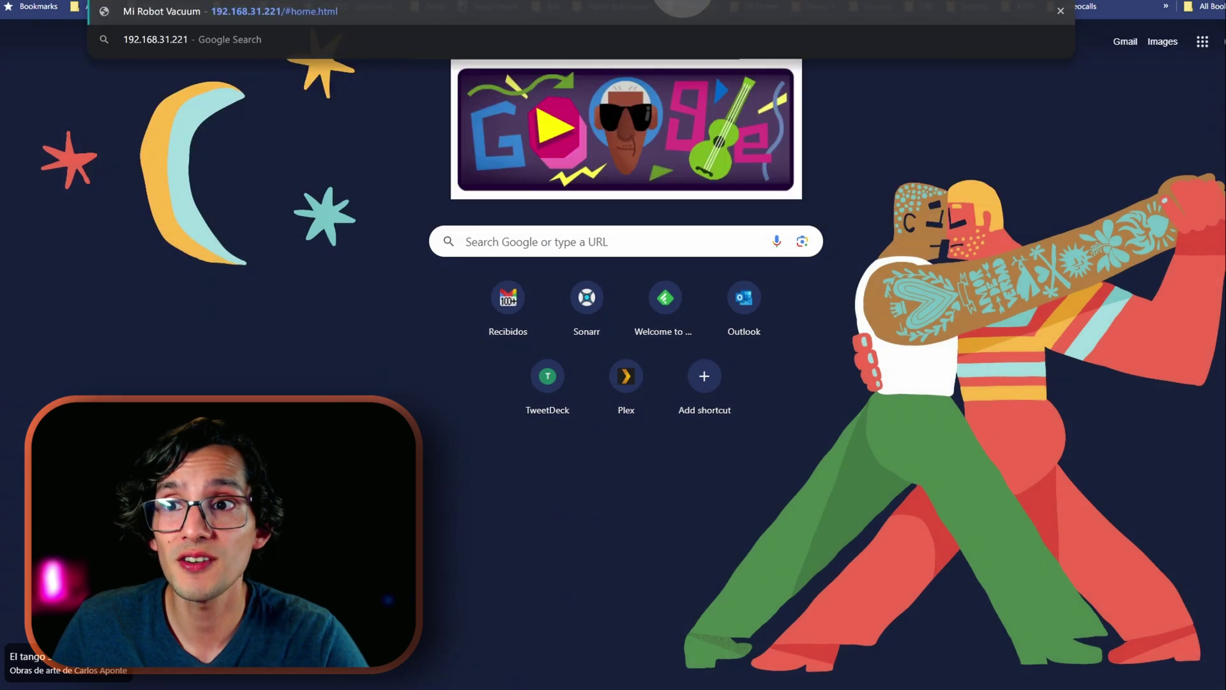
{"action": "key", "text": "Return"}
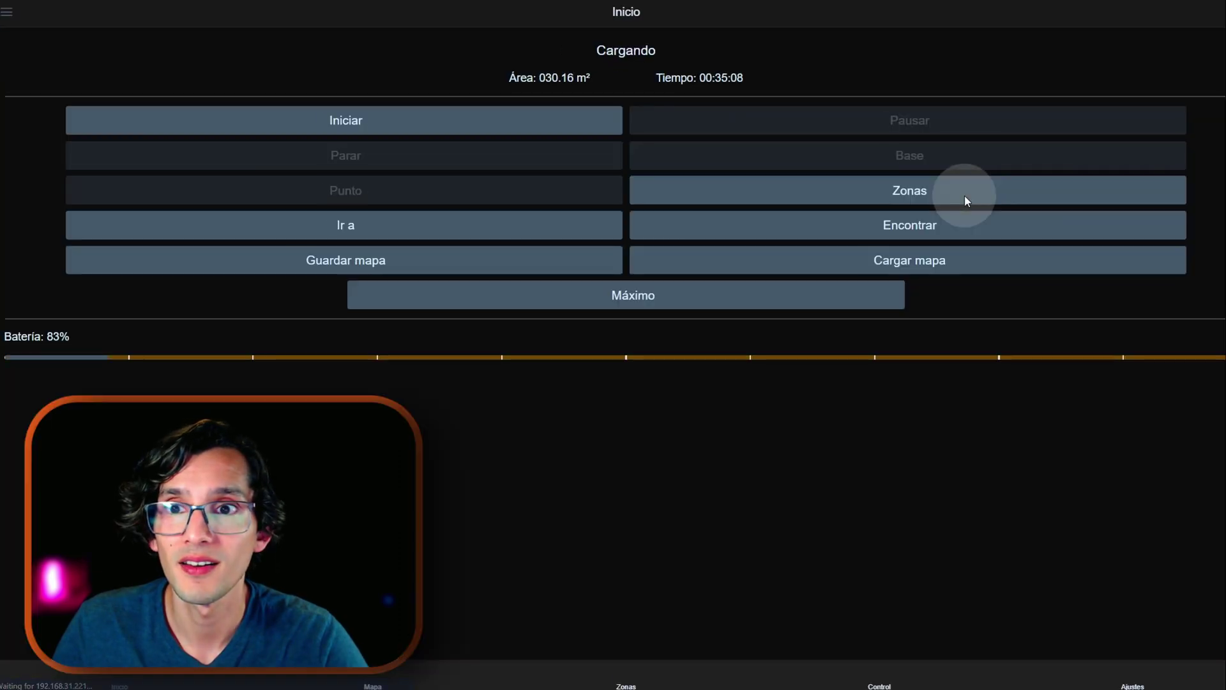
{"action": "key", "text": "F11"}
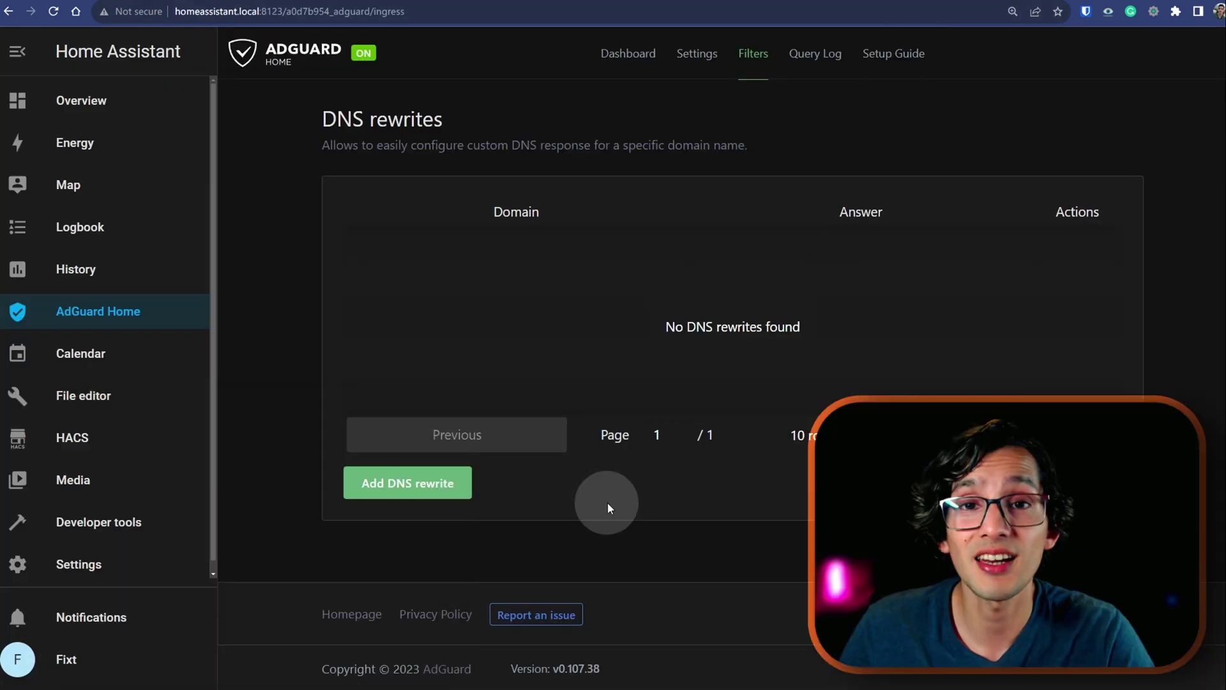
- Add a DNS rewrite mapping vacuum.fixt.com to 192.168.31.221 and test it in the browser
{"action": "left_click", "coordinate": [445, 489]}
{"action": "left_click", "coordinate": [698, 197]}
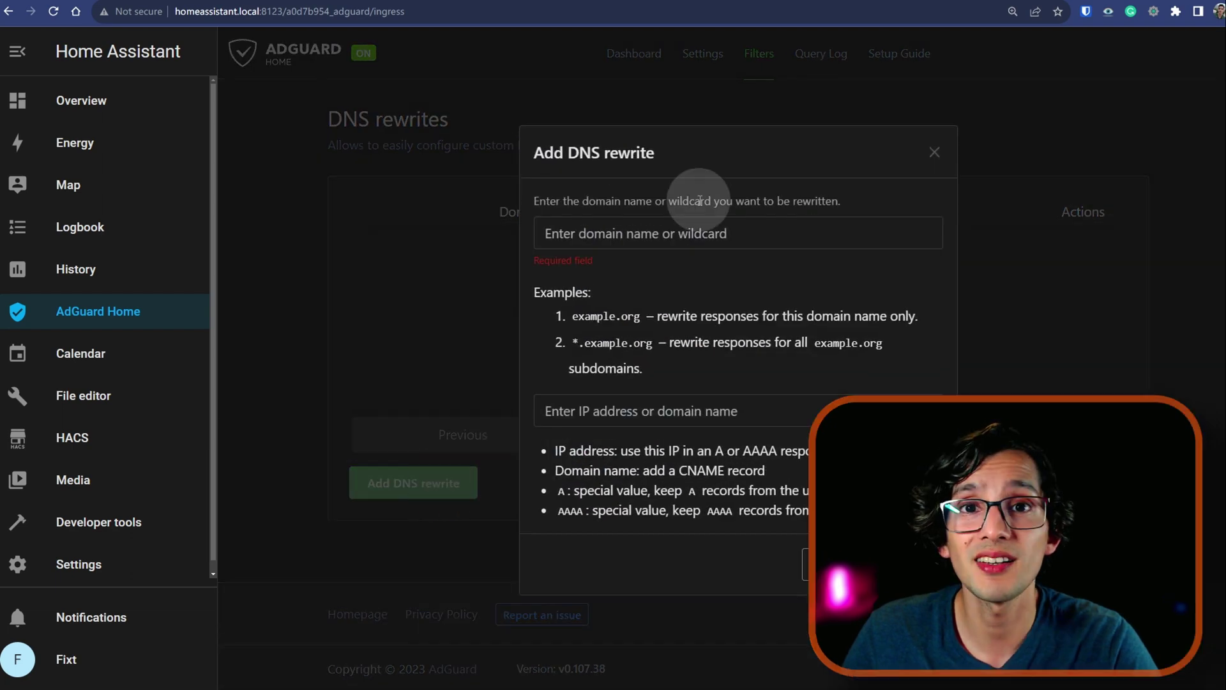
{"action": "left_click", "coordinate": [665, 234]}
{"action": "type", "text": "vacuum."}
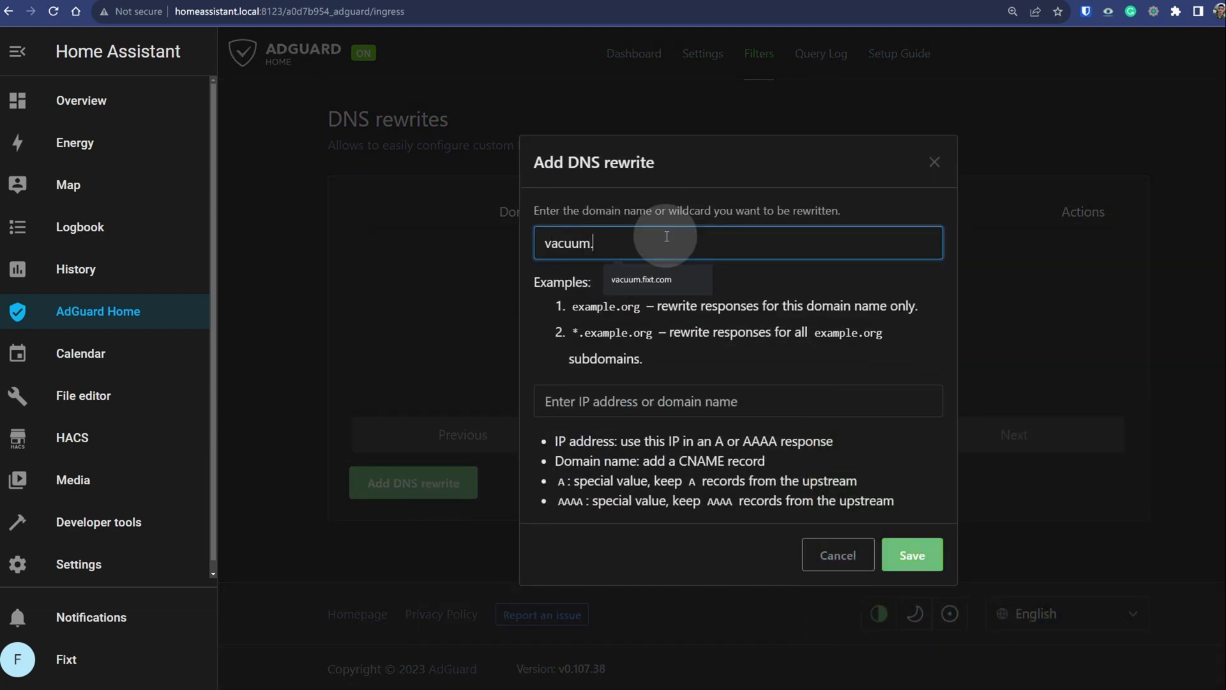
{"action": "type", "text": "fixt.com"}
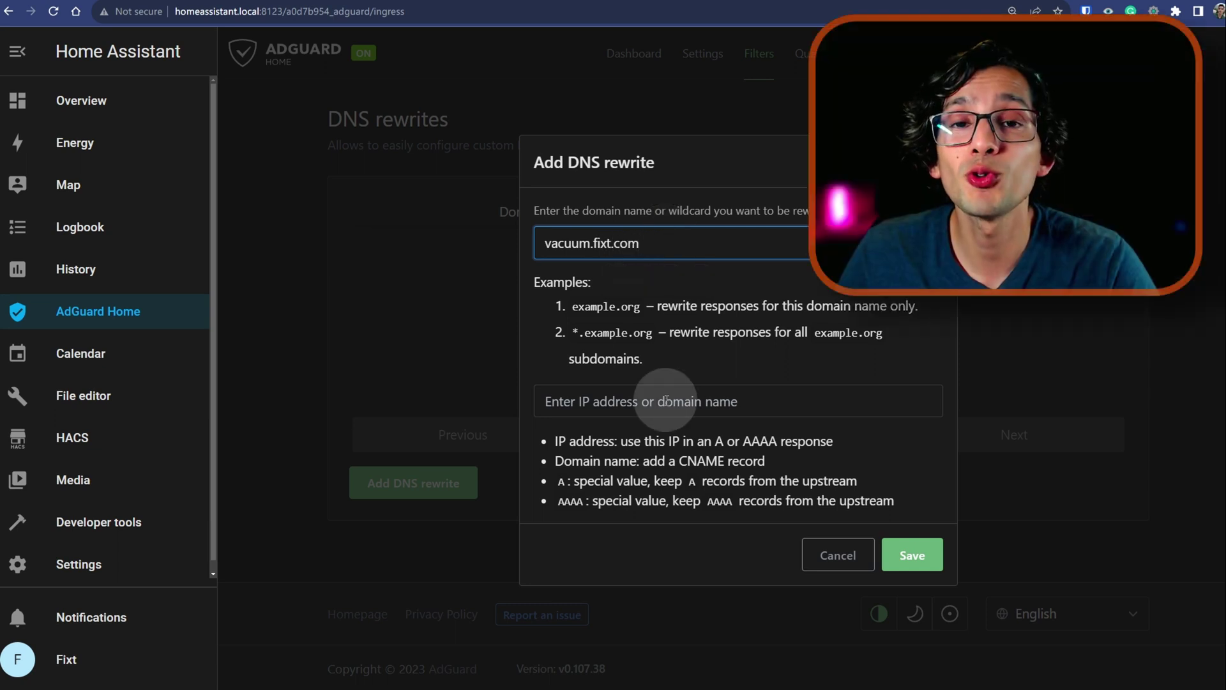
{"action": "left_click", "coordinate": [666, 401]}
{"action": "type", "text": "192.168.31.221"}
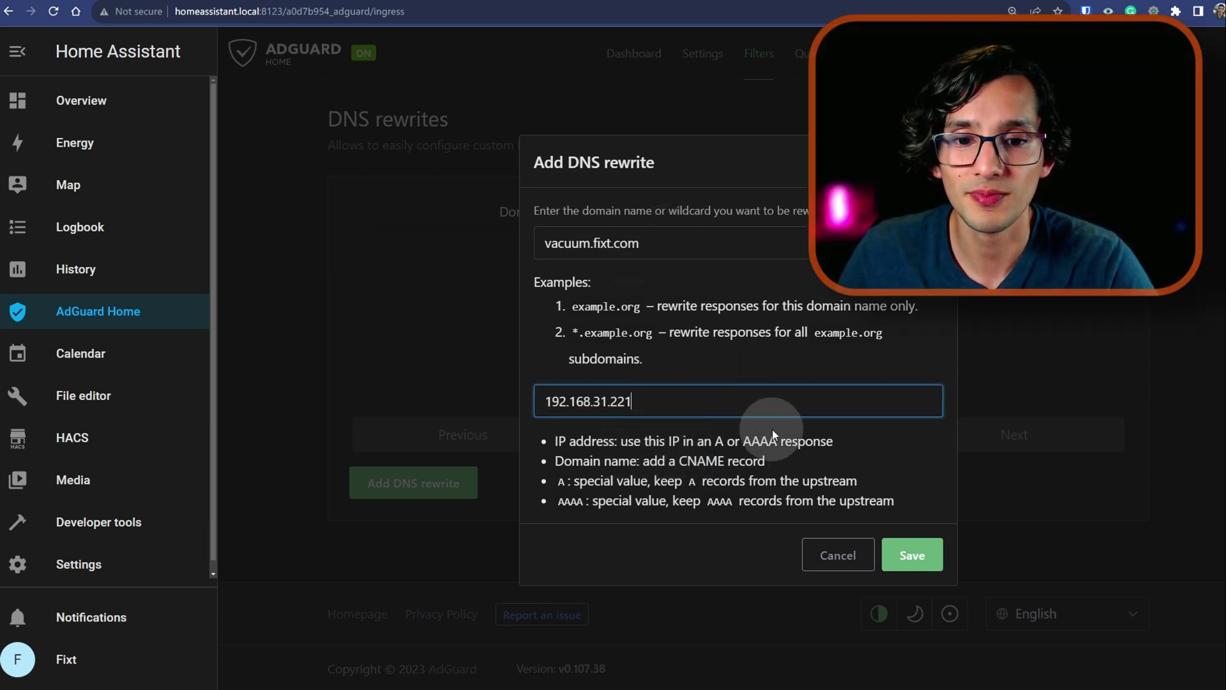
{"action": "left_click", "coordinate": [912, 554]}
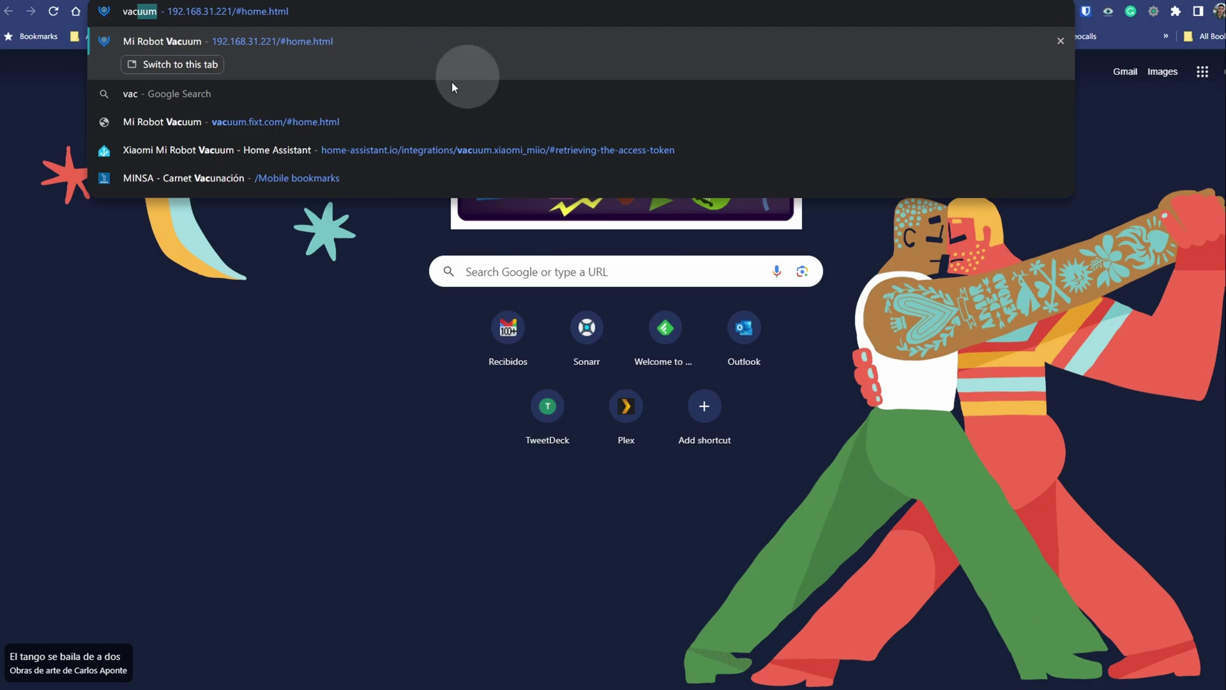
{"action": "left_click", "coordinate": [274, 122]}
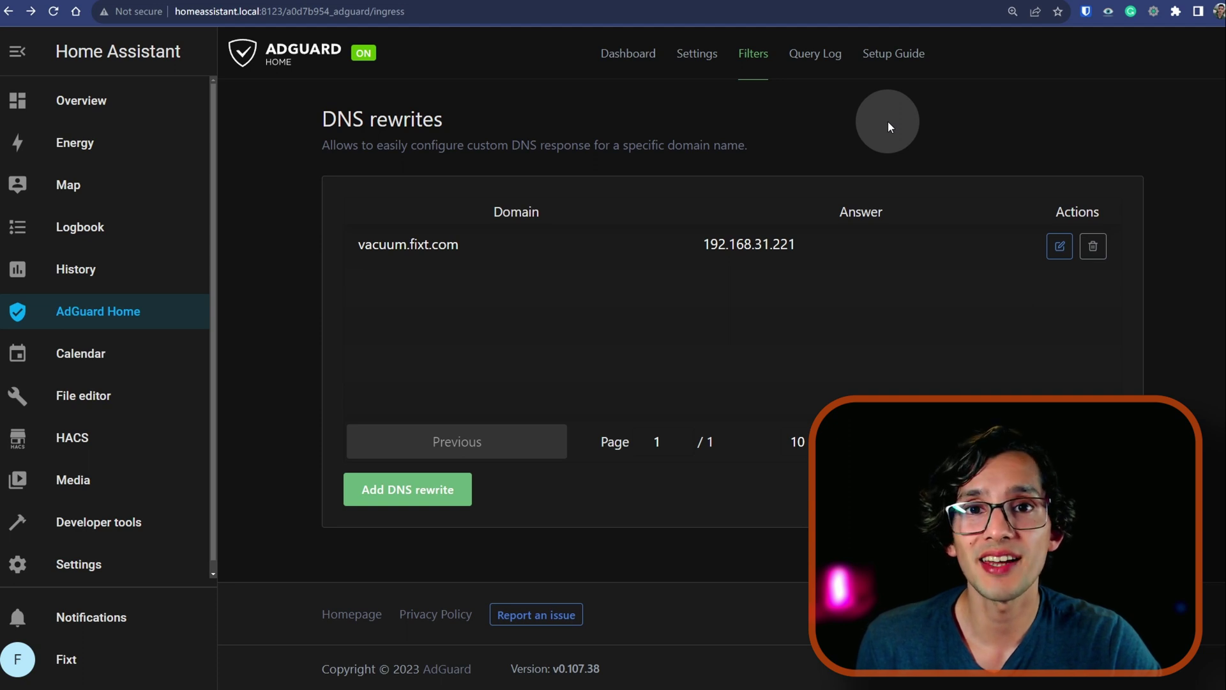
{"action": "left_click", "coordinate": [893, 54]}
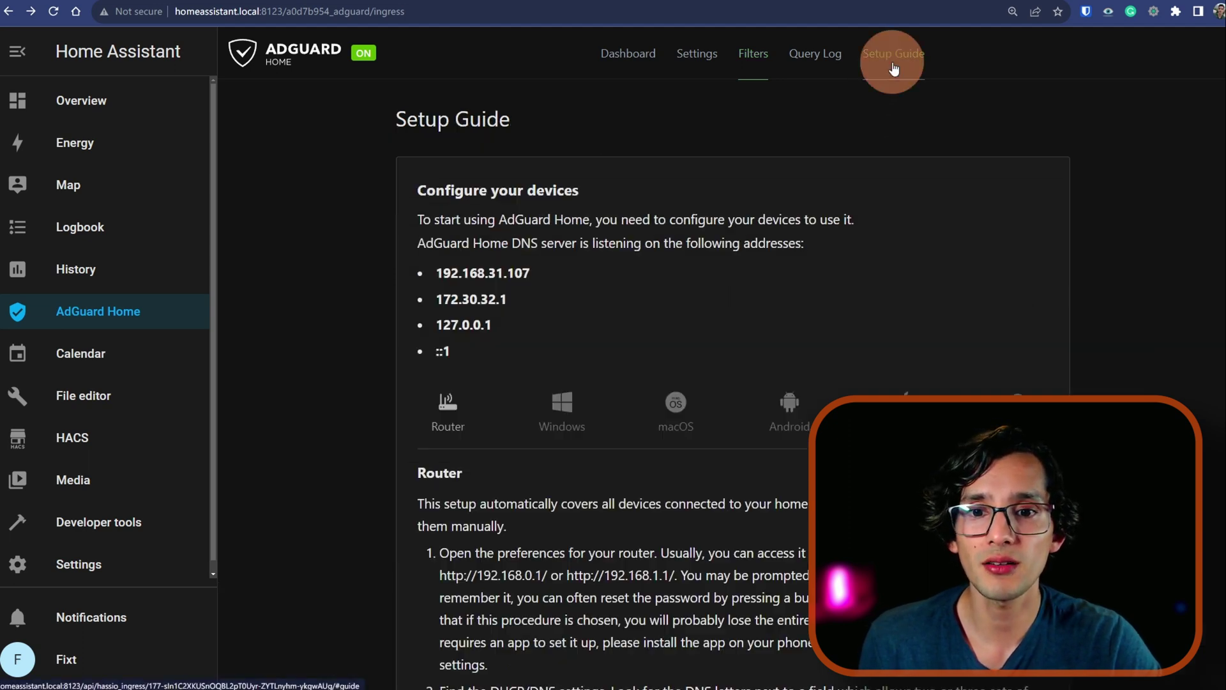
- Copy the AdGuard Home server address 192.168.31.107 from the Setup Guide and review the router steps
{"action": "left_click_drag", "start_coordinate": [535, 275], "coordinate": [429, 274]}
{"action": "right_click", "coordinate": [450, 273]}
{"action": "left_click", "coordinate": [496, 284]}
{"action": "scroll", "coordinate": [741, 339], "scroll_direction": "down", "scroll_amount": 3}
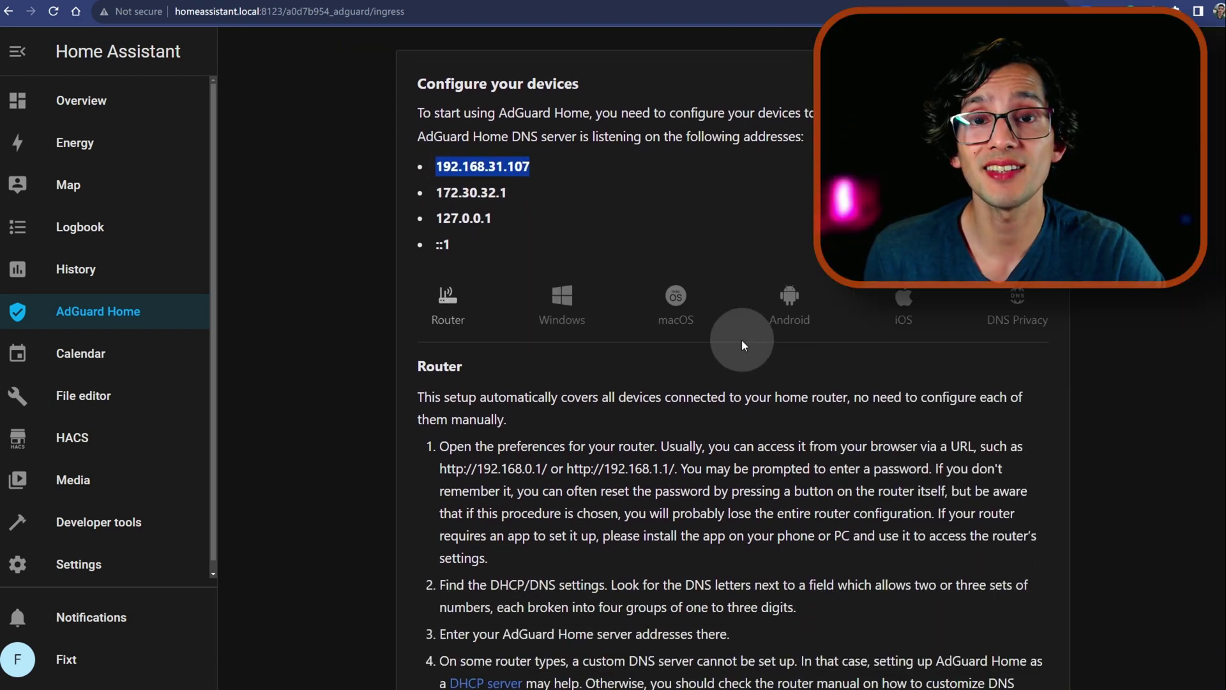
{"action": "scroll", "coordinate": [741, 345], "scroll_direction": "down", "scroll_amount": 1}
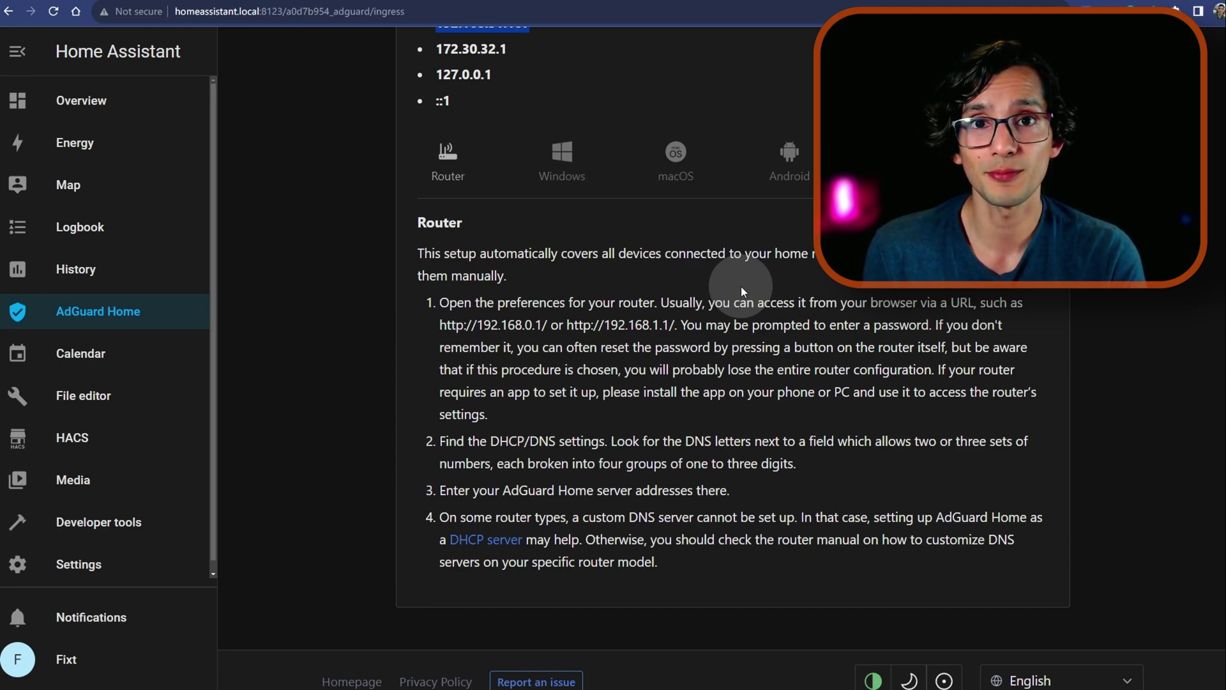
{"action": "left_click", "coordinate": [635, 227]}
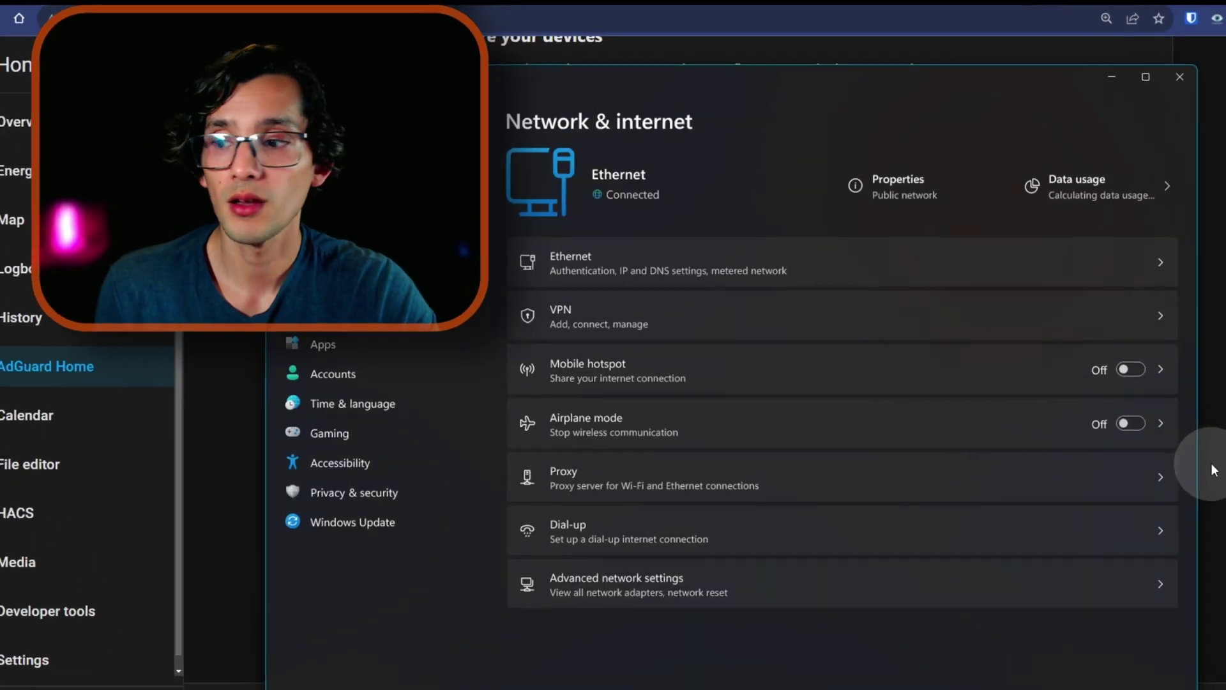
- Replace the Ethernet preferred IPv4 DNS 192.168.31.2 with 192.168.31.107 and save
{"action": "left_click", "coordinate": [716, 219]}
{"action": "scroll", "coordinate": [941, 424], "scroll_direction": "down", "scroll_amount": 5}
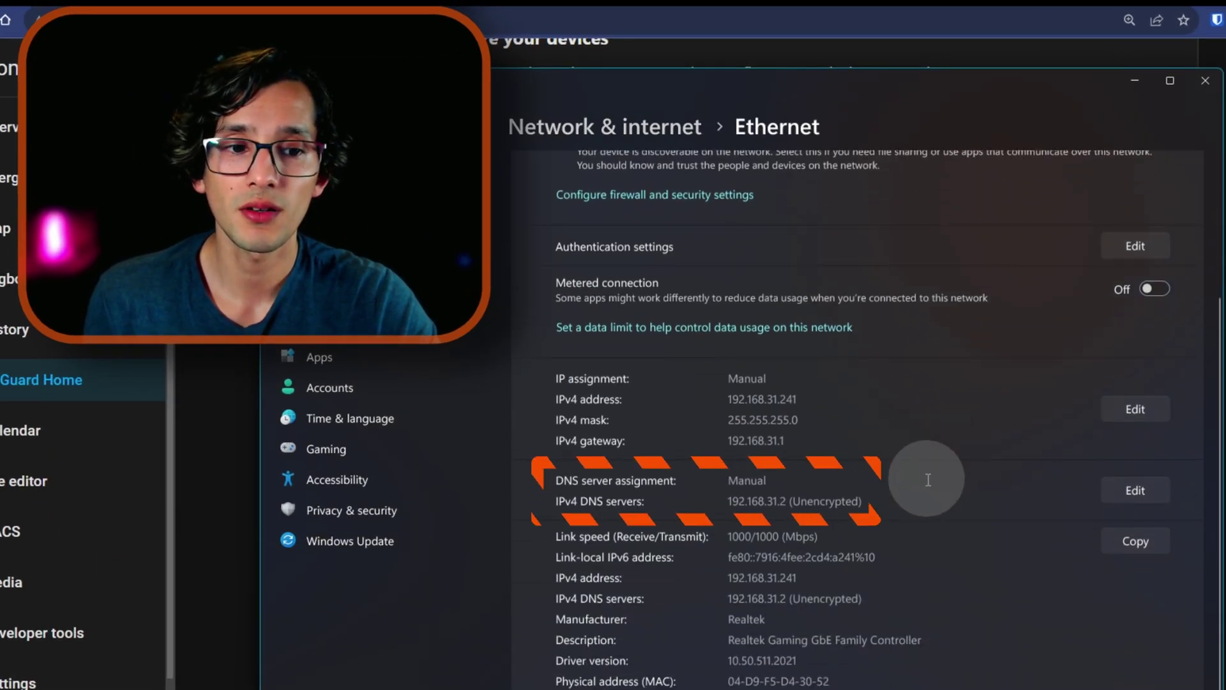
{"action": "left_click", "coordinate": [1131, 490]}
{"action": "left_click_drag", "start_coordinate": [758, 347], "coordinate": [610, 338]}
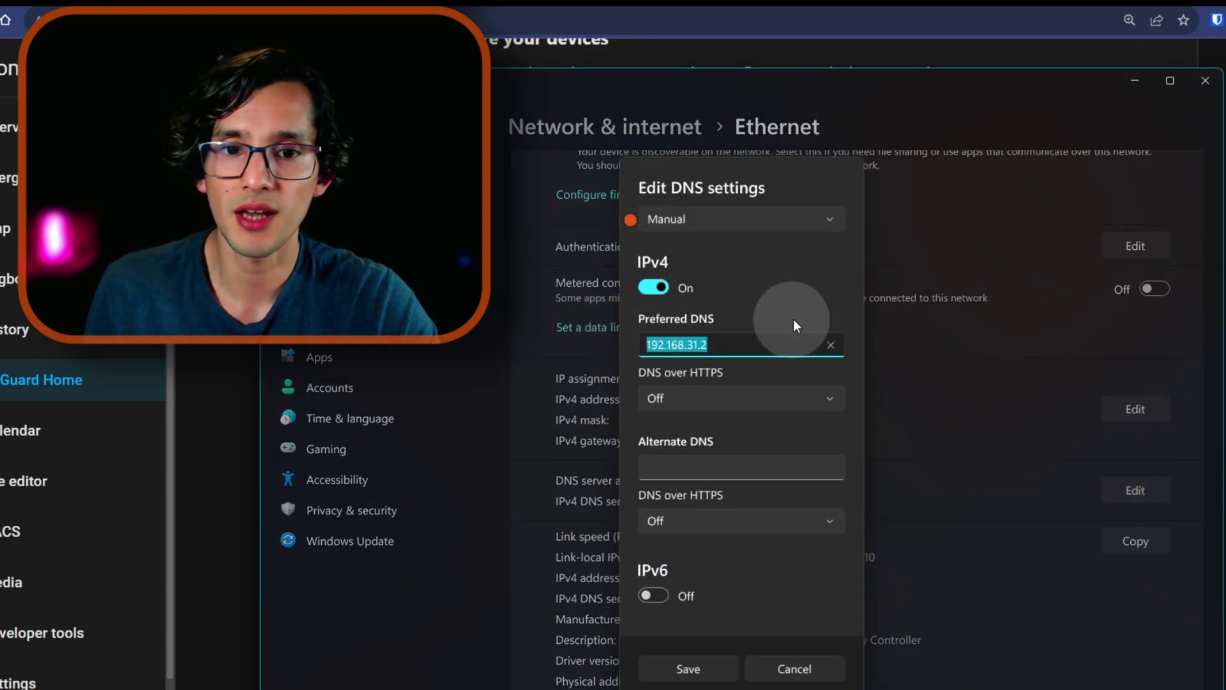
{"action": "key", "text": "ctrl+v"}
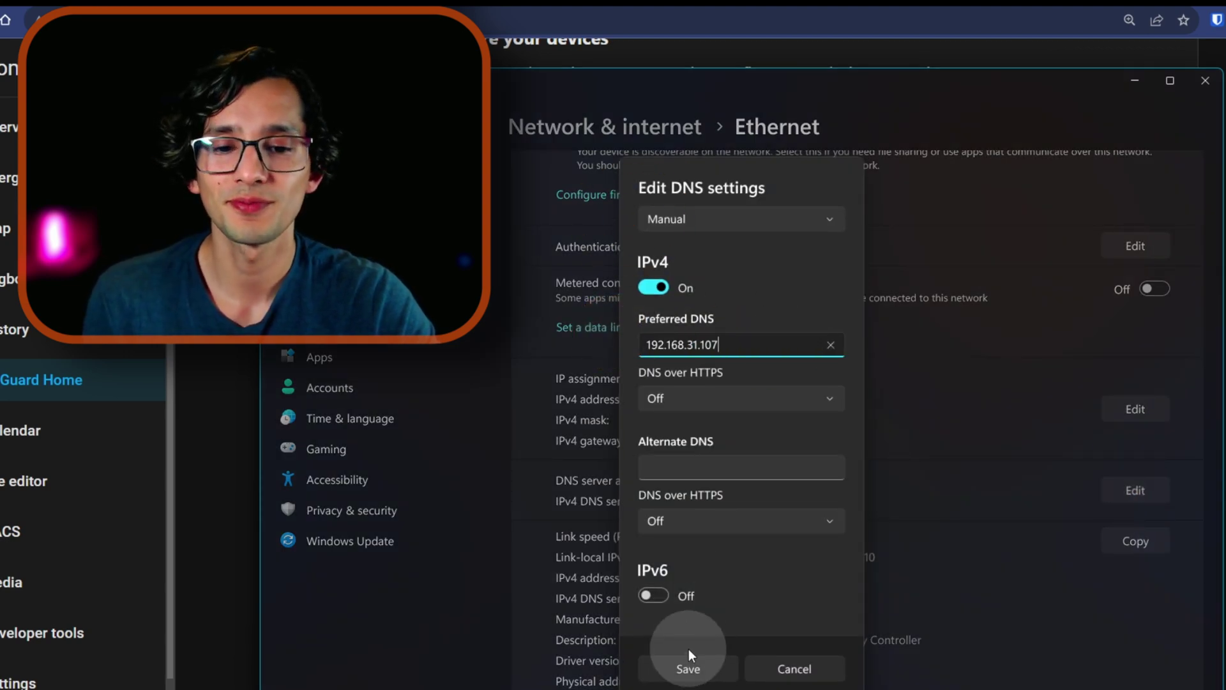
{"action": "left_click", "coordinate": [696, 667]}
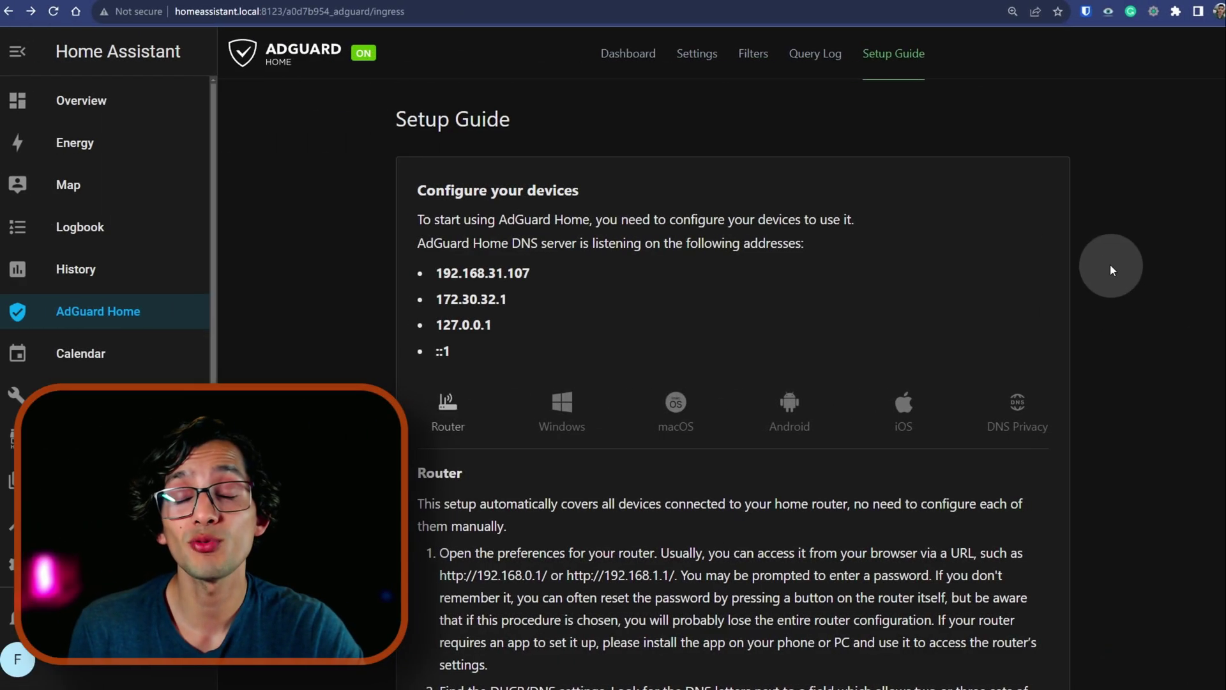
{"action": "left_click", "coordinate": [631, 56]}
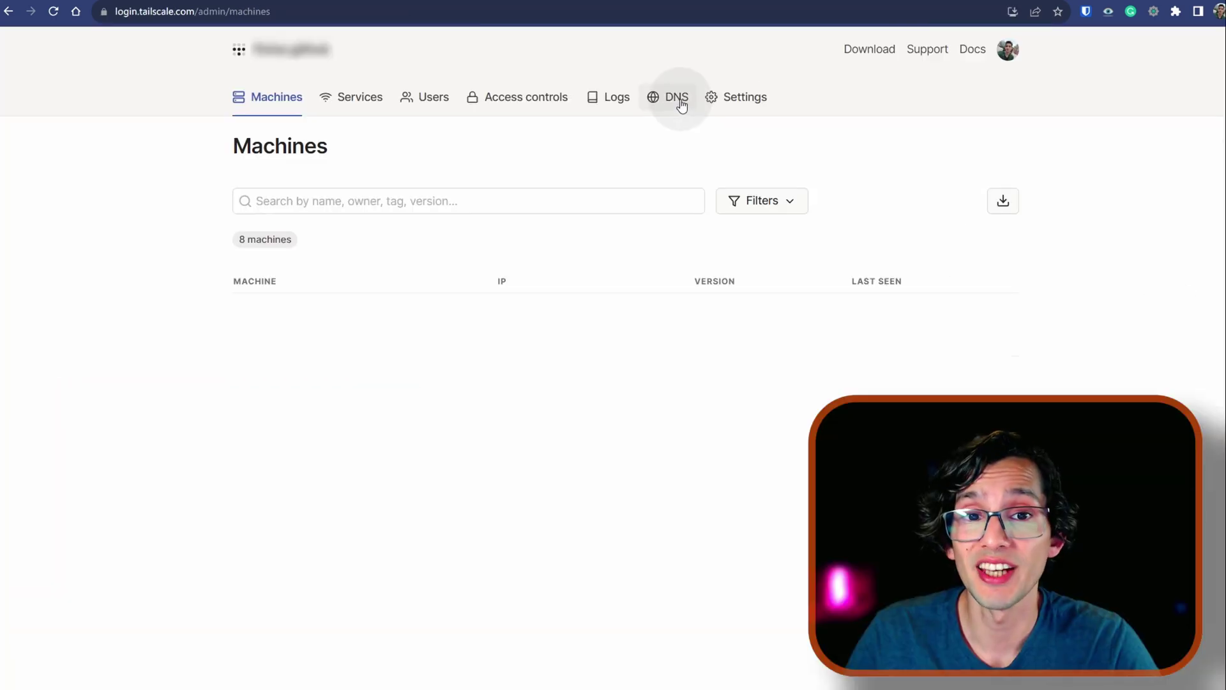
- Begin adding a custom nameserver in Tailscale's DNS settings
{"action": "left_click", "coordinate": [676, 97]}
{"action": "scroll", "coordinate": [790, 301], "scroll_direction": "down", "scroll_amount": 7}
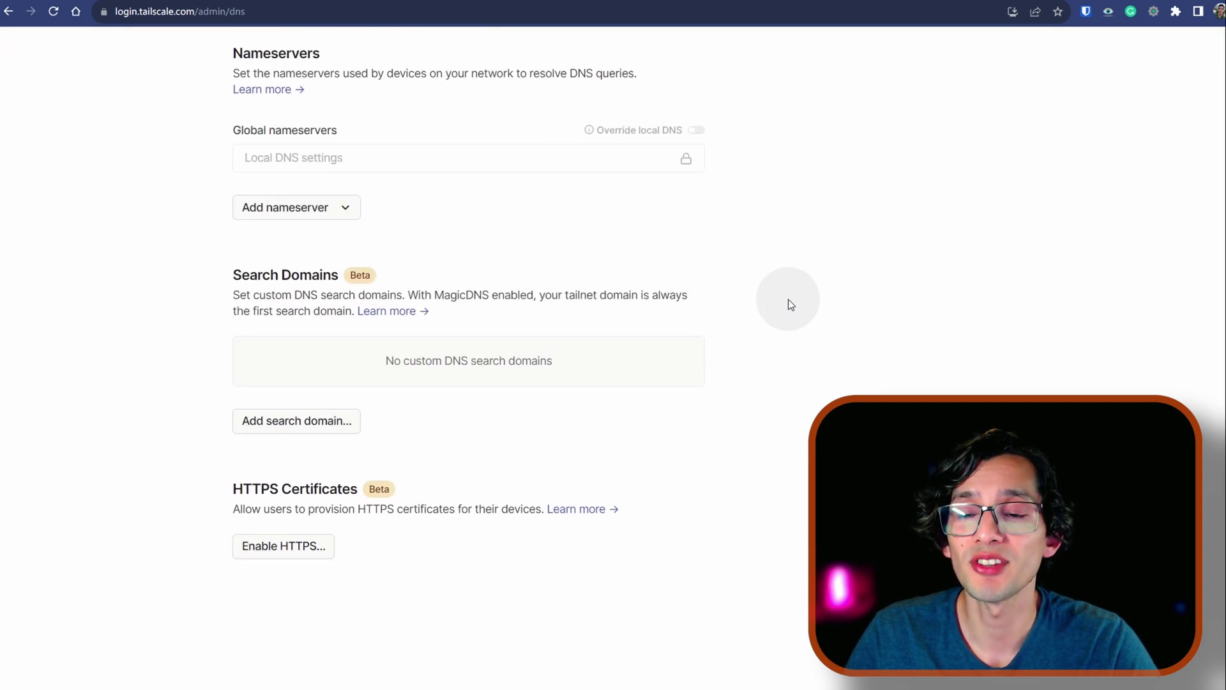
{"action": "left_click", "coordinate": [332, 208]}
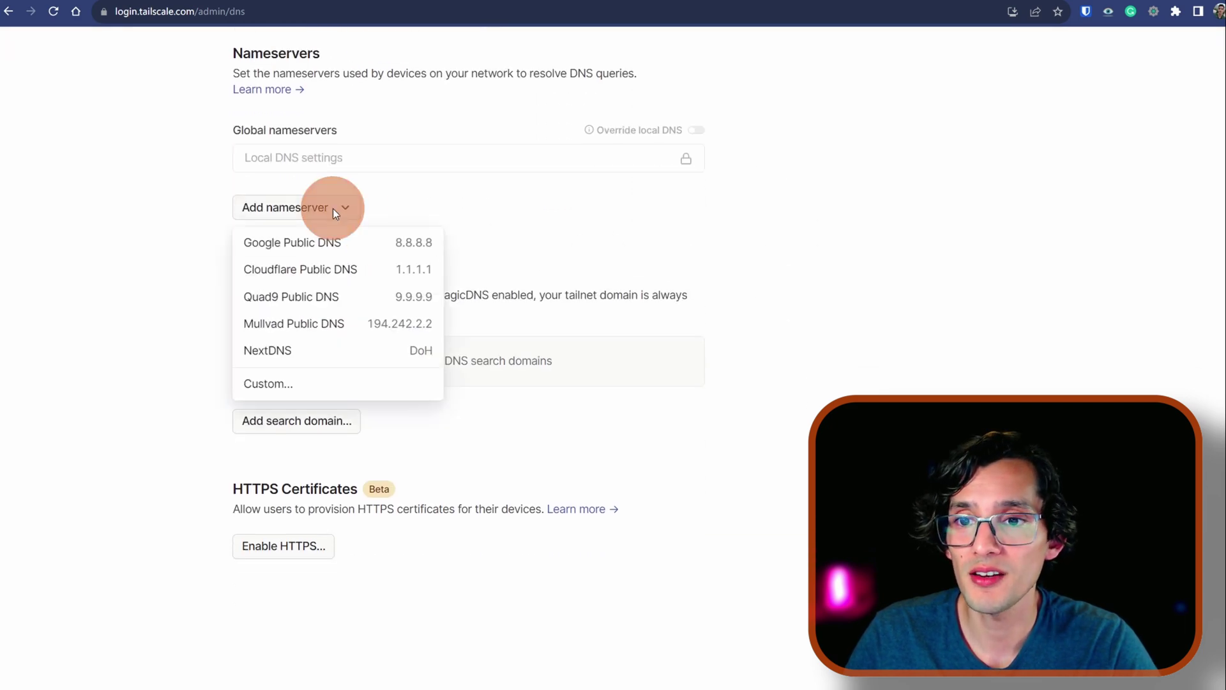
{"action": "left_click", "coordinate": [268, 383]}
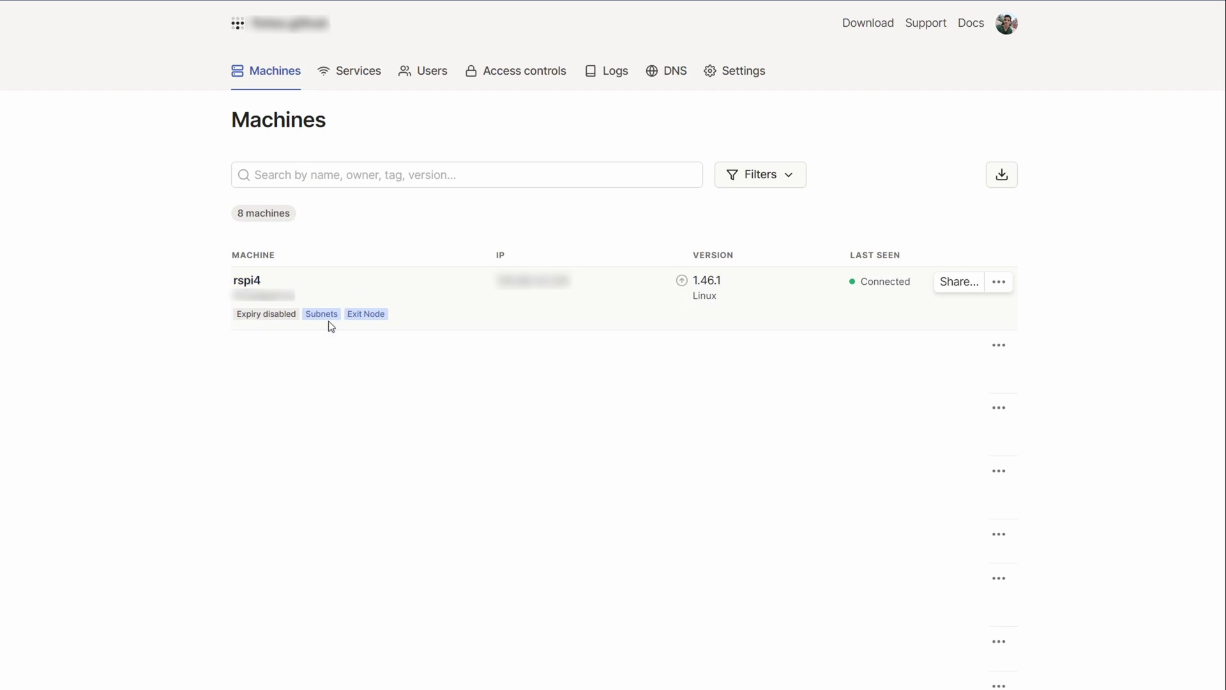
- Turn on the 192.168.31.0/24 subnet route in rspi4's route settings
{"action": "mouse_move", "coordinate": [327, 318]}
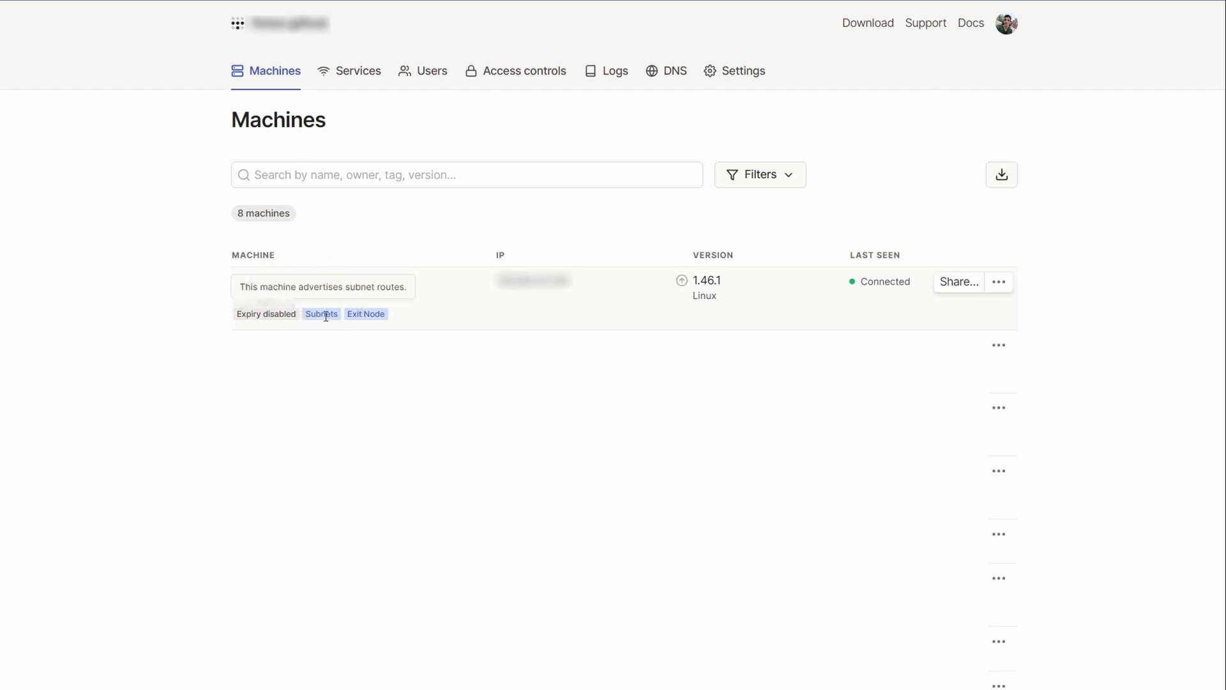
{"action": "left_click", "coordinate": [998, 283]}
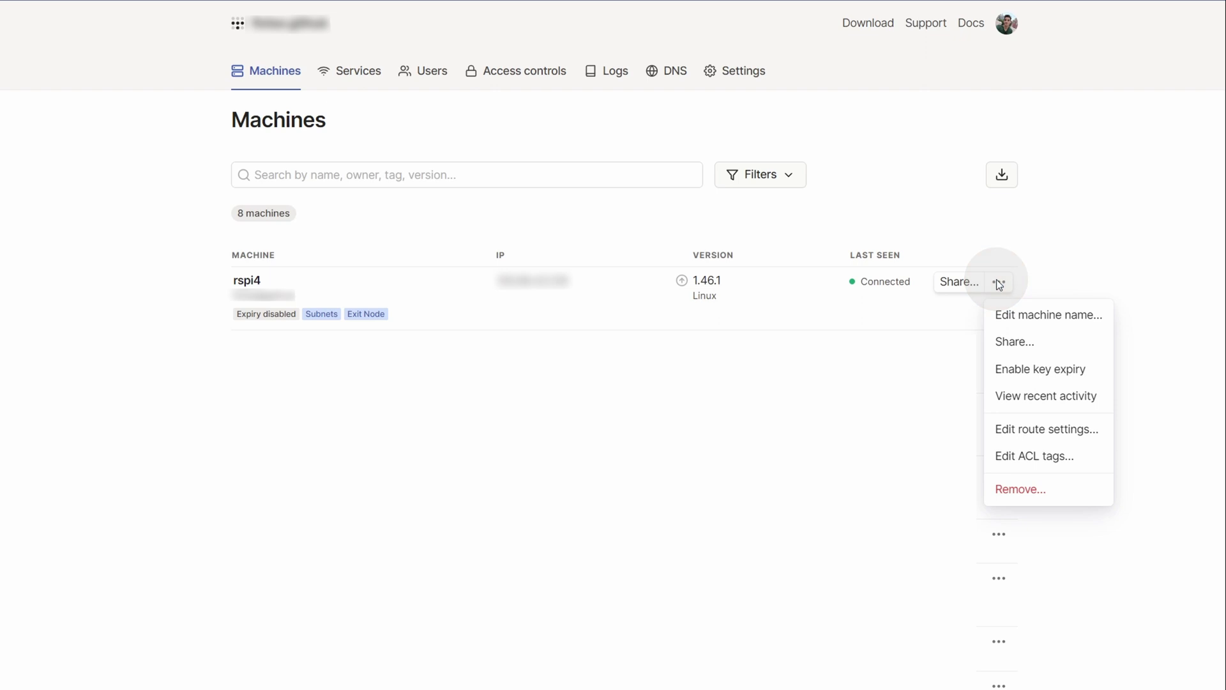
{"action": "left_click", "coordinate": [1028, 434]}
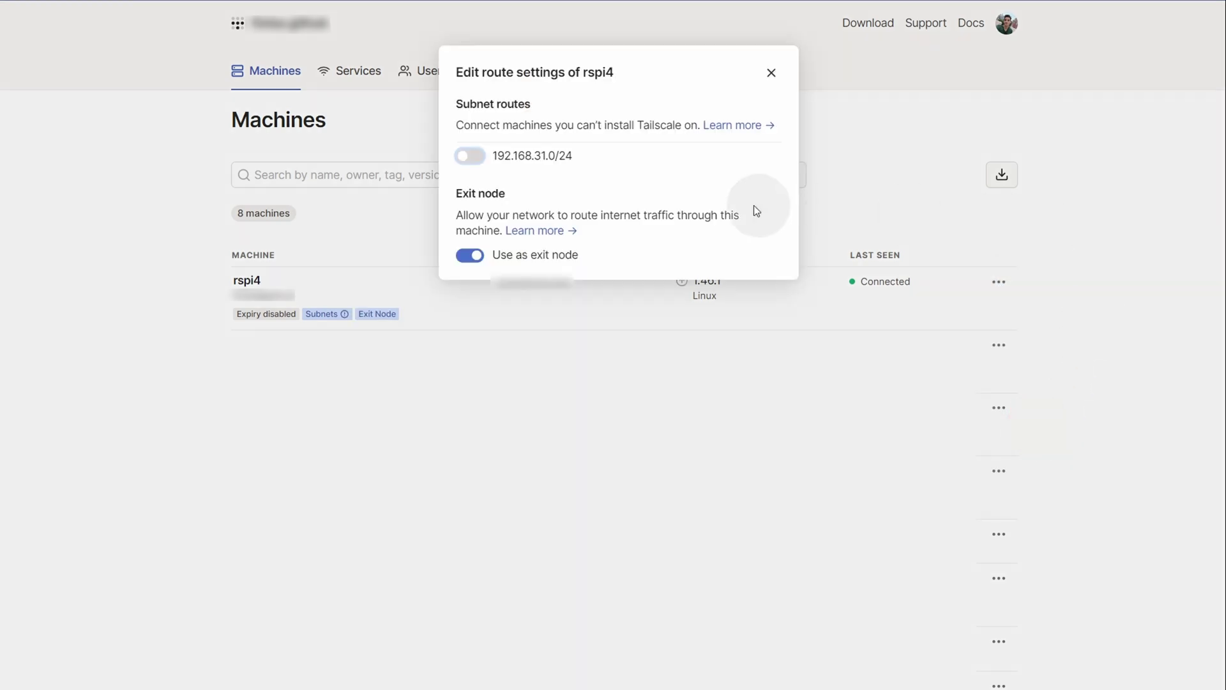
{"action": "left_click", "coordinate": [470, 158]}
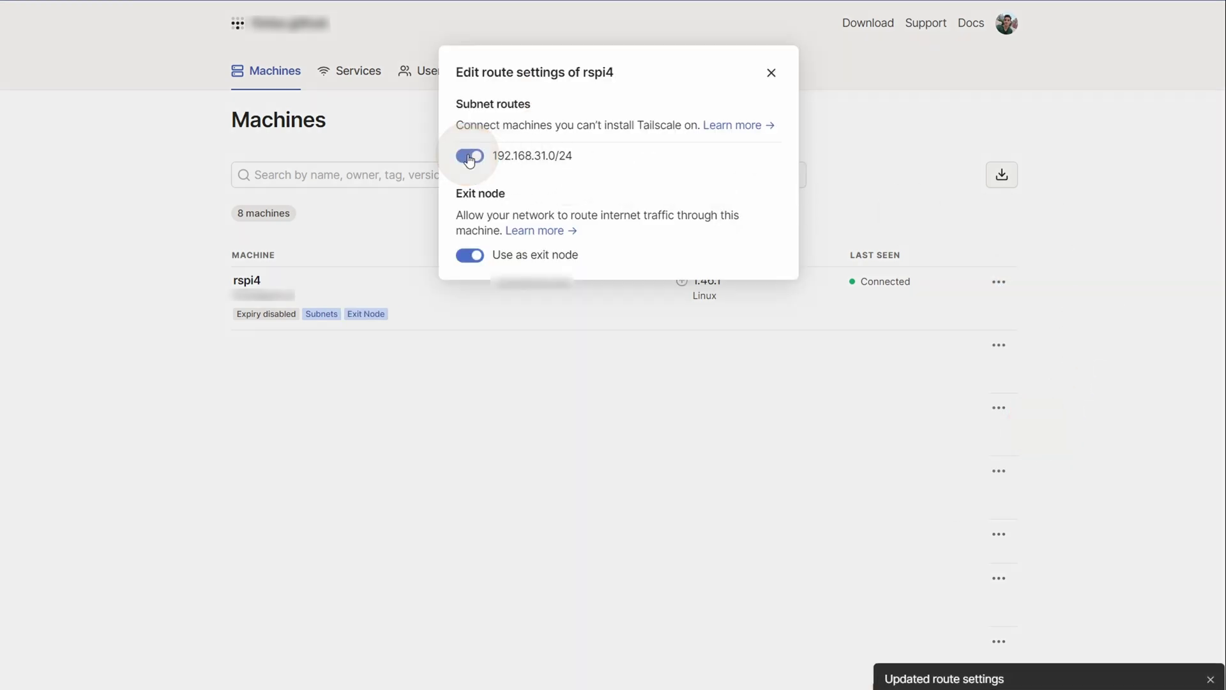
{"action": "left_click", "coordinate": [627, 222]}
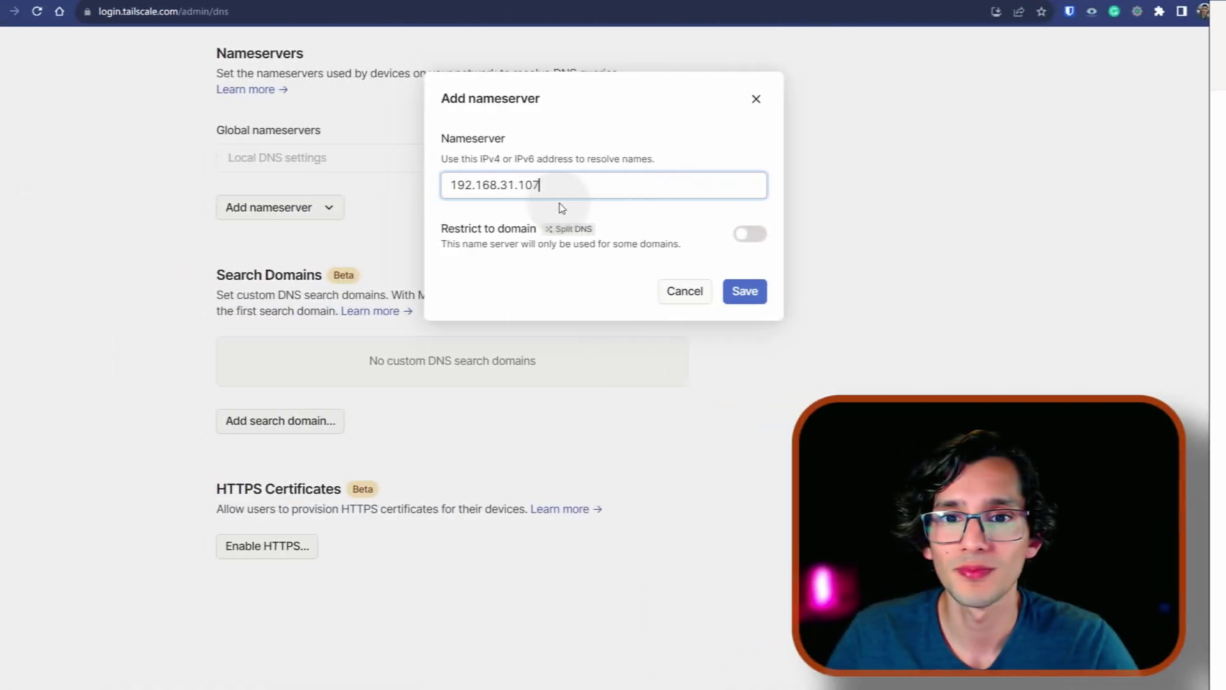
- Save 192.168.31.107 as Tailscale's global nameserver and enable Override local DNS
{"action": "left_click", "coordinate": [758, 292]}
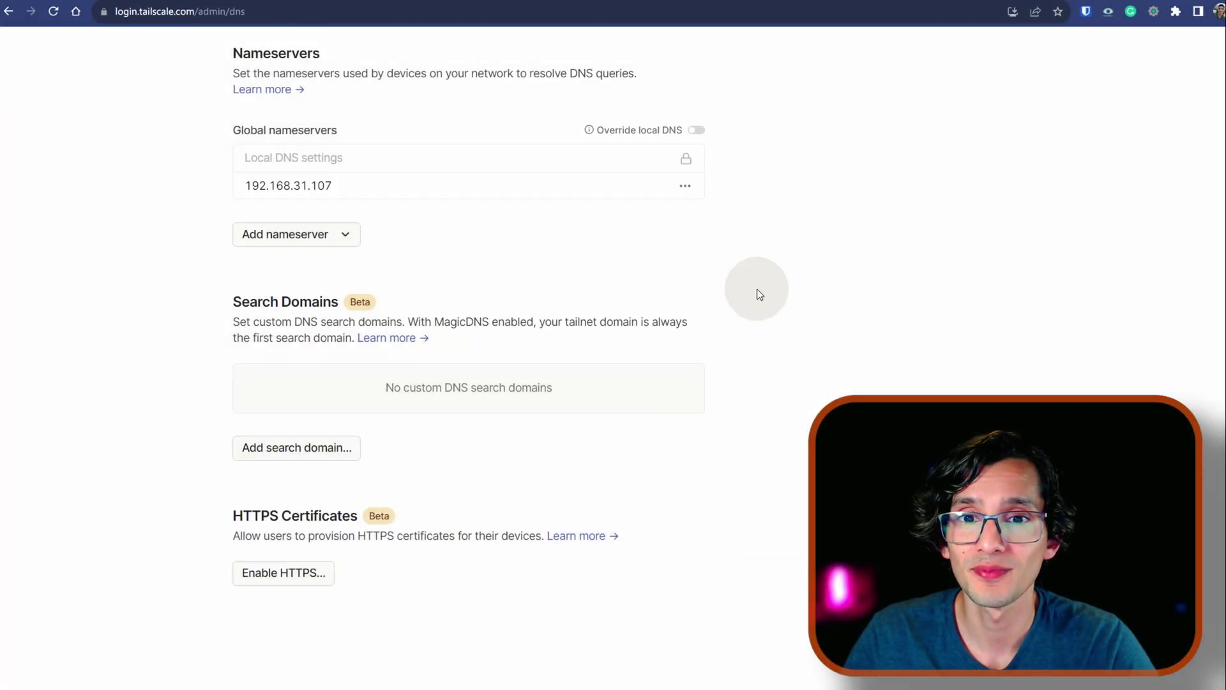
{"action": "left_click", "coordinate": [698, 131]}
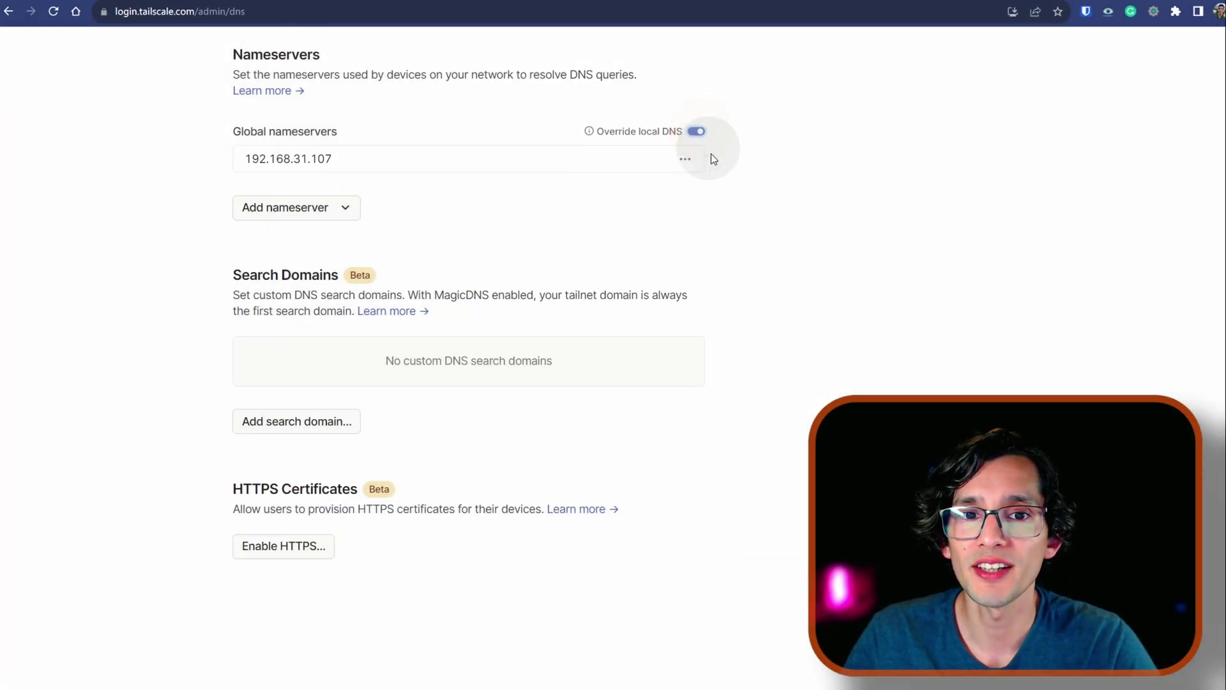